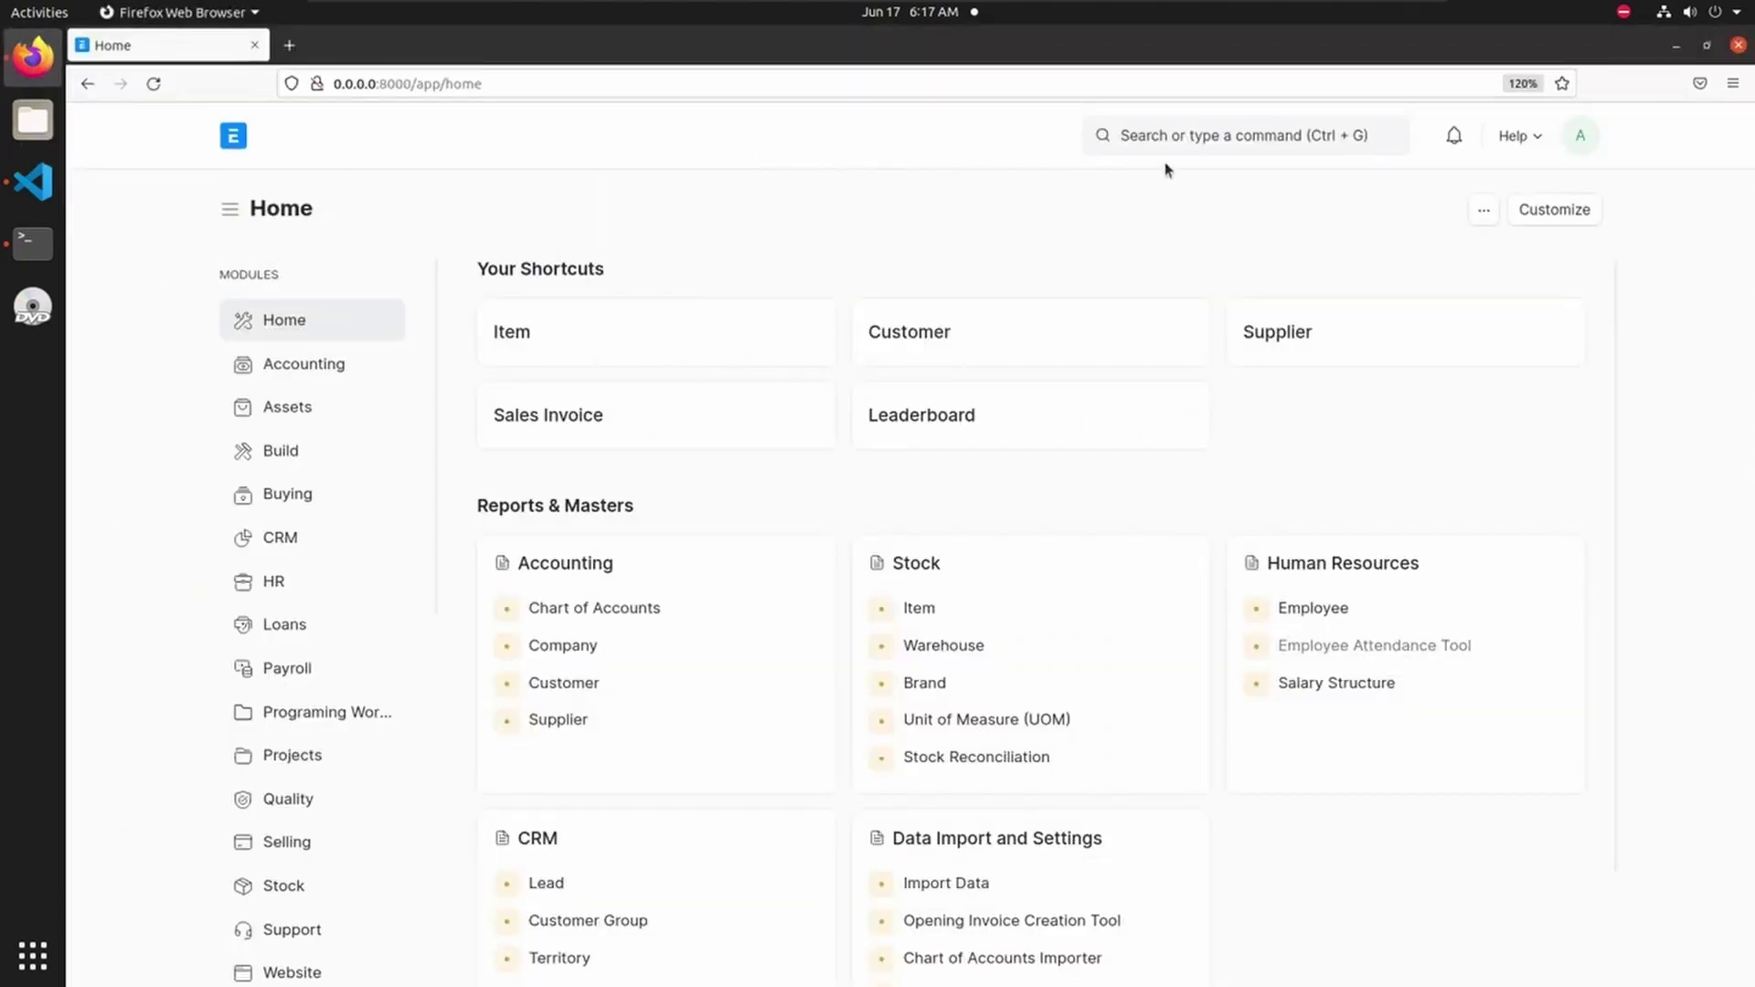
- Find the Lab Test web form in the Web Form list and view it on the website
click(1166, 137)
text(web)
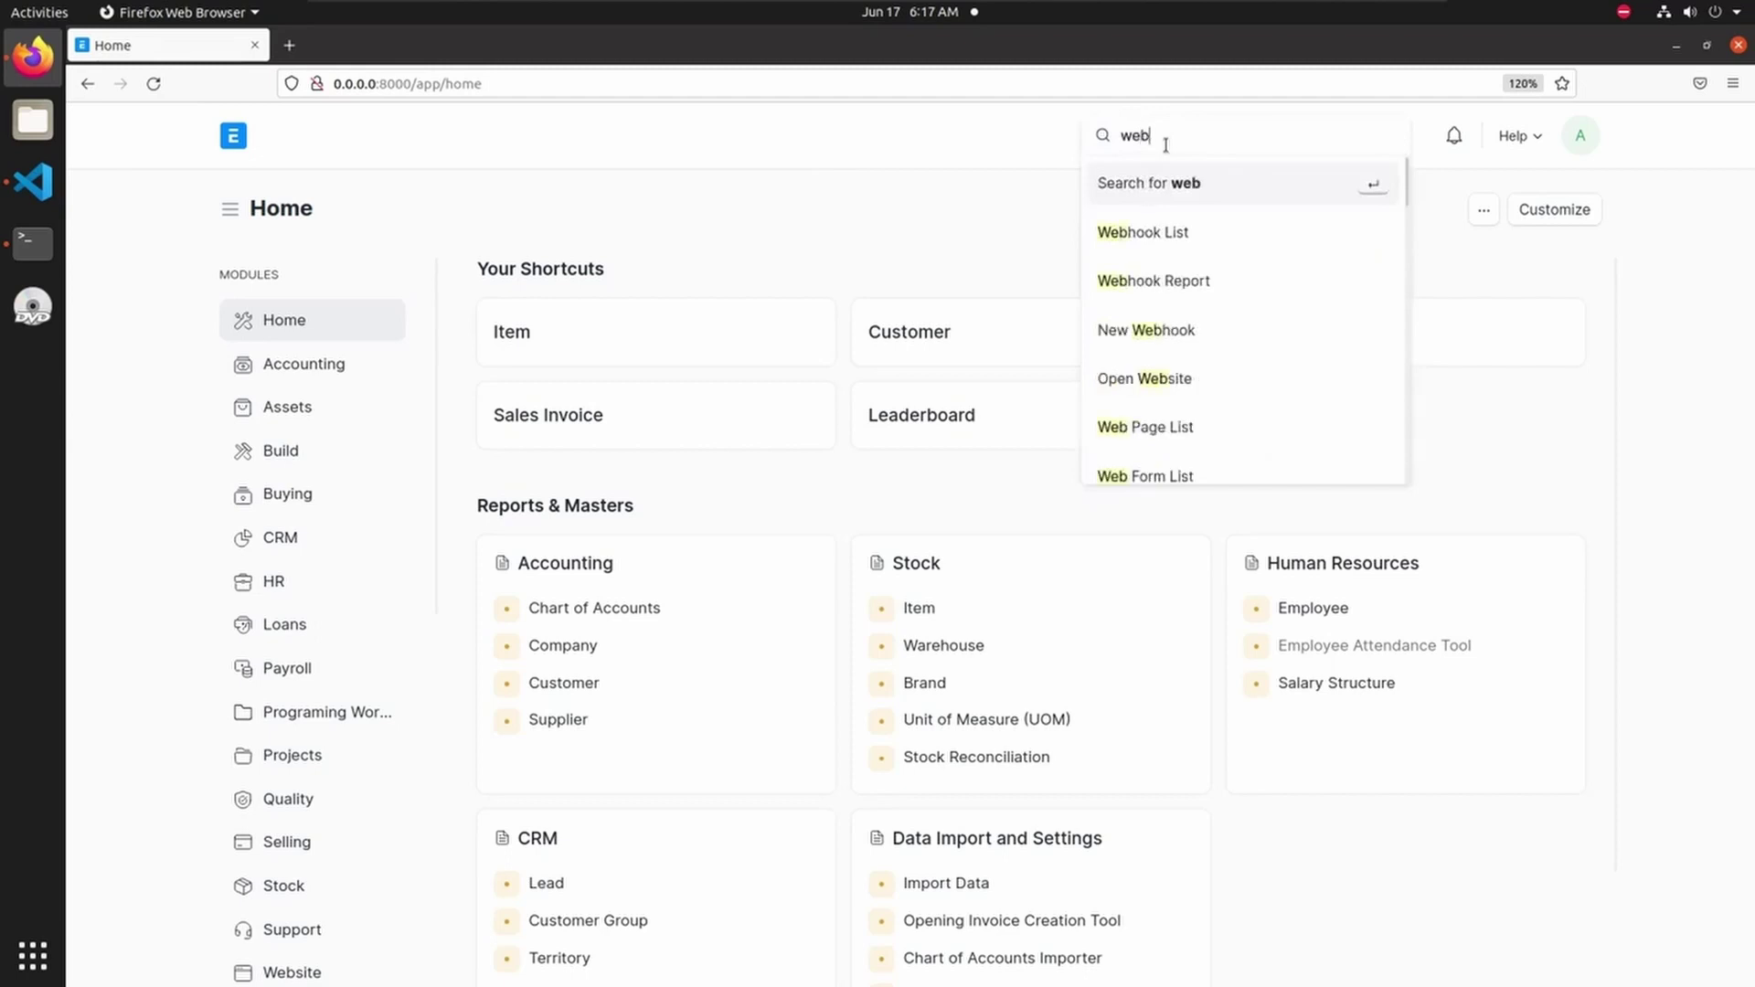
click(1171, 483)
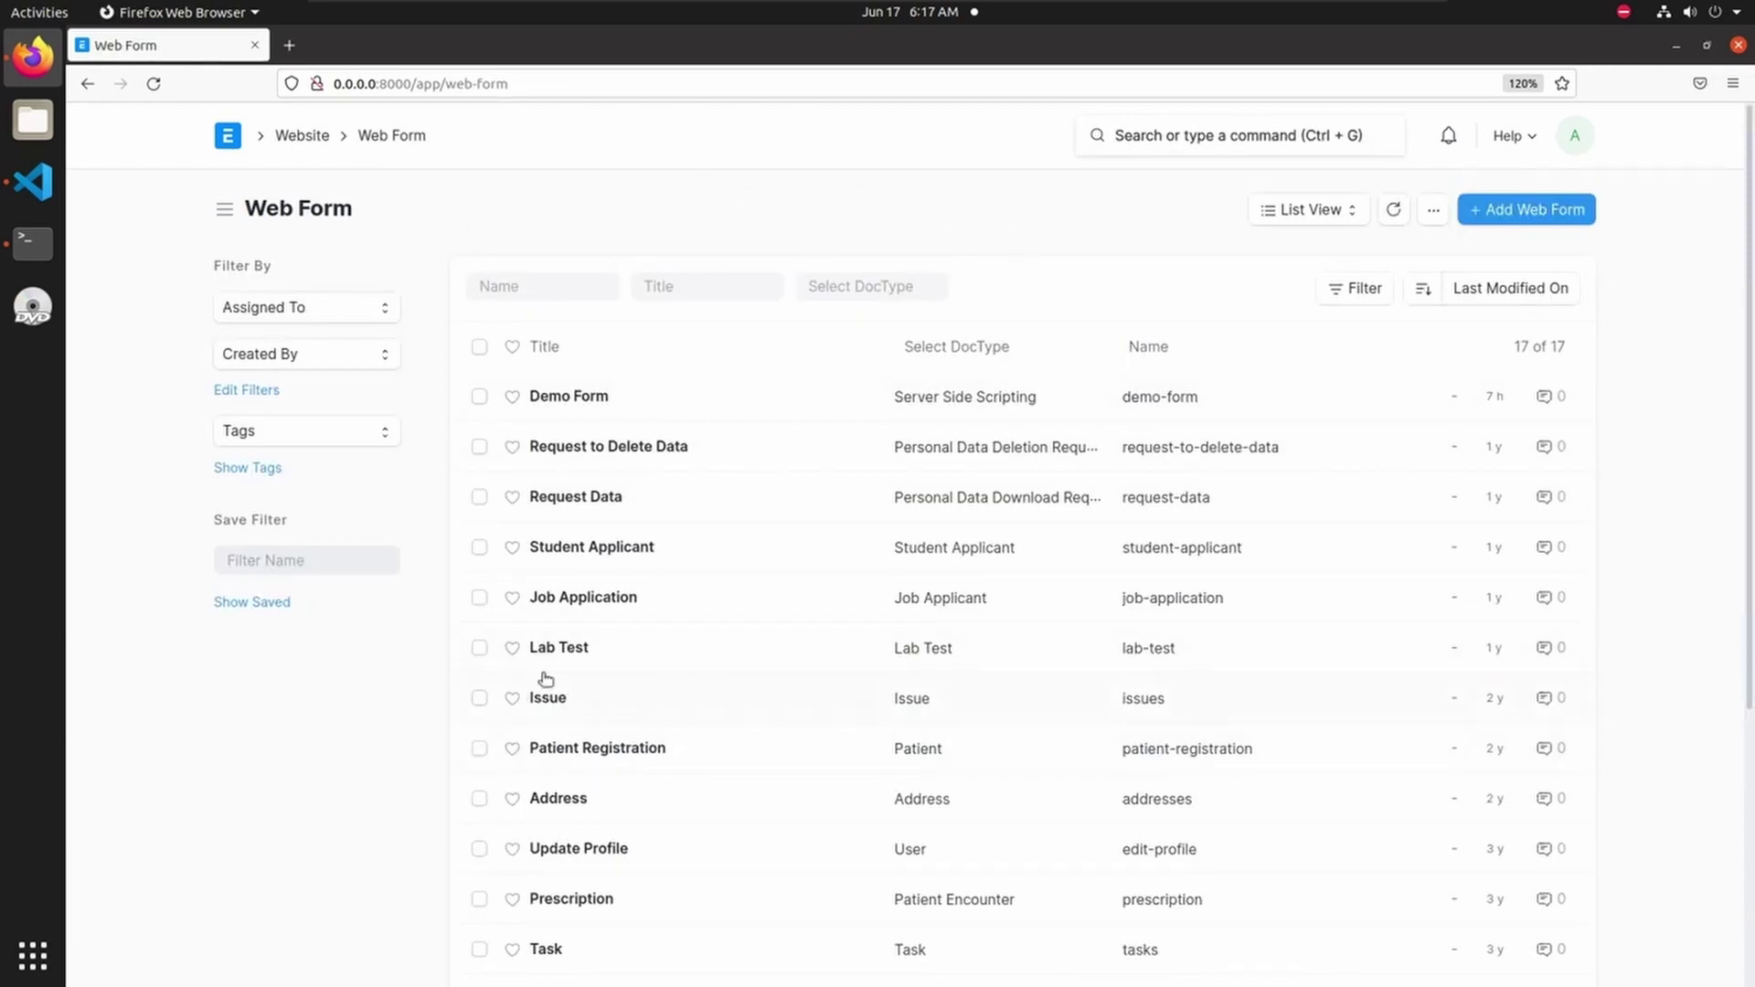
click(569, 650)
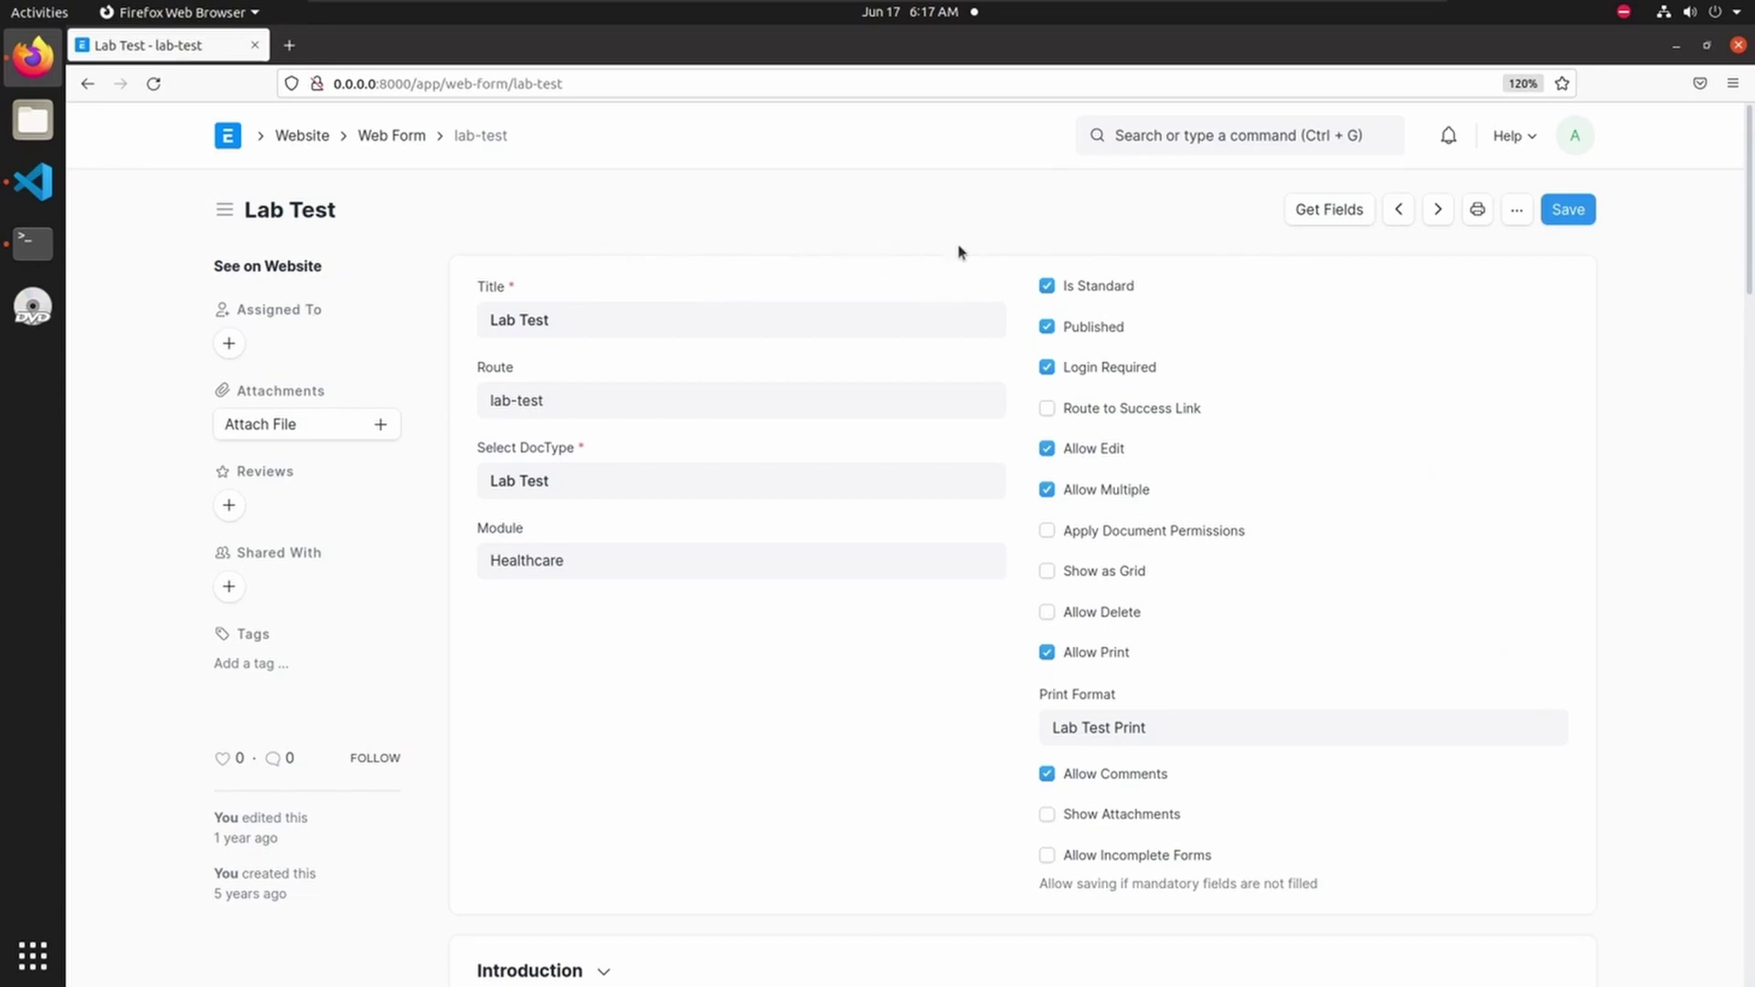
click(268, 267)
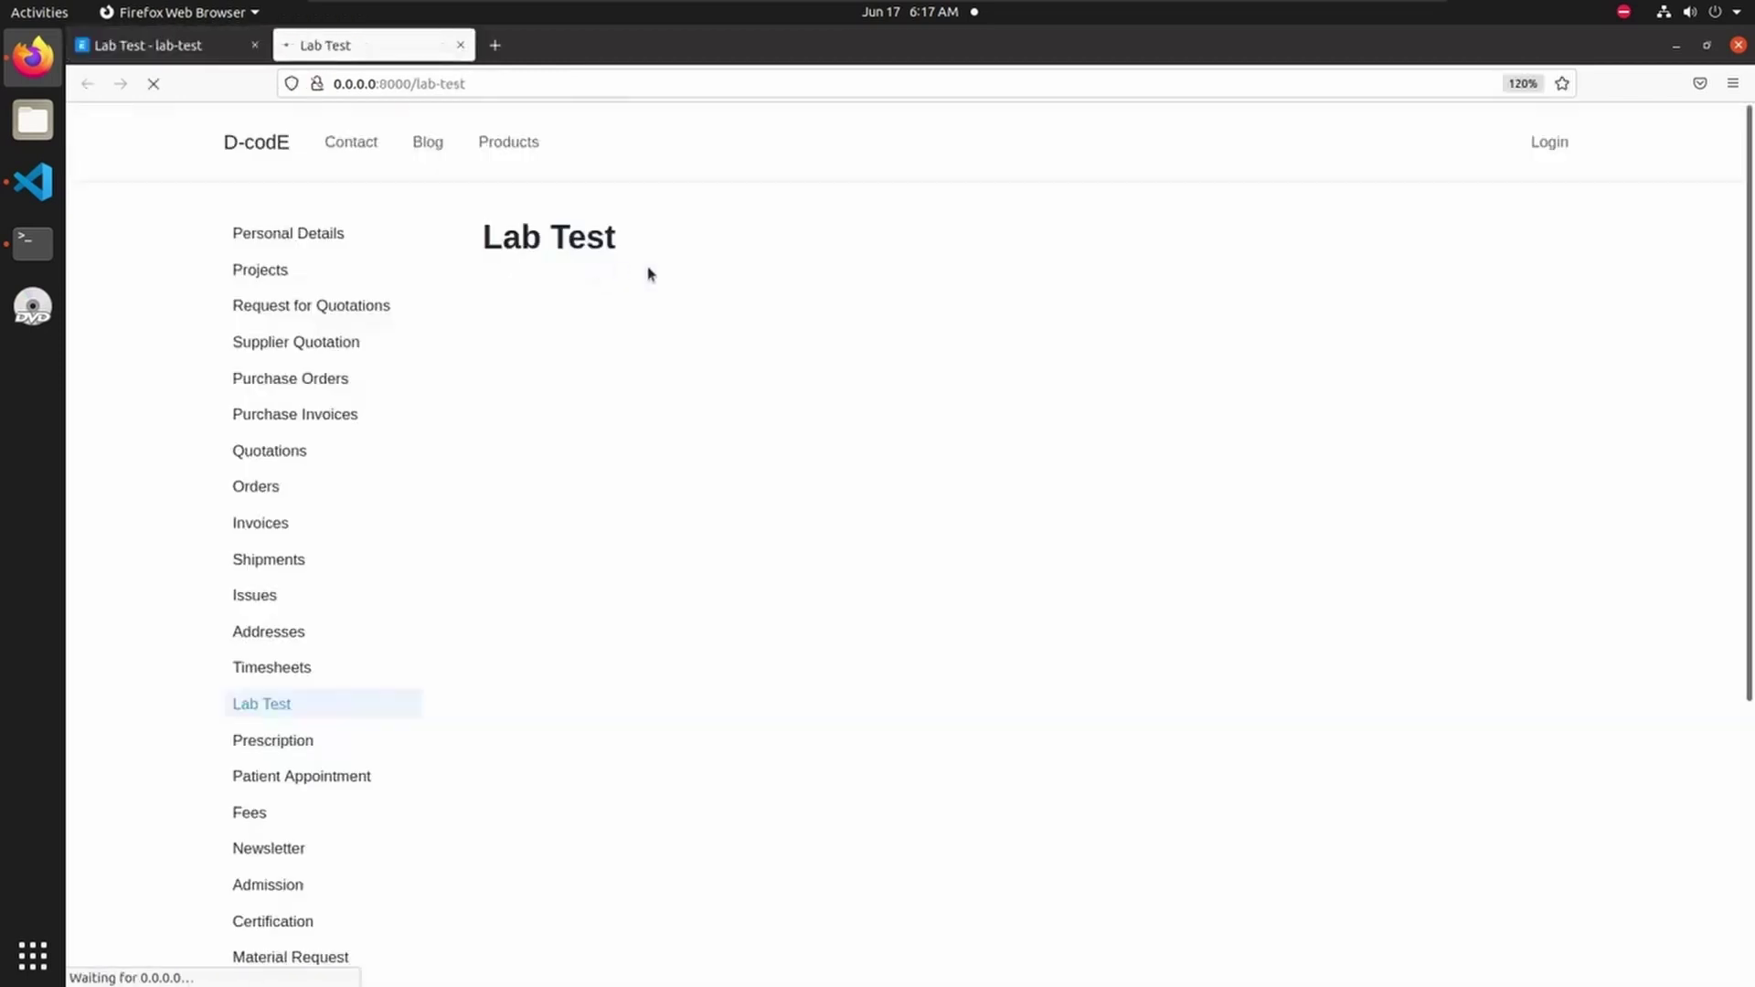
- Start a new Lab Test entry on the public /lab-test page and scroll through its fields
scroll(536, 313, down, 3)
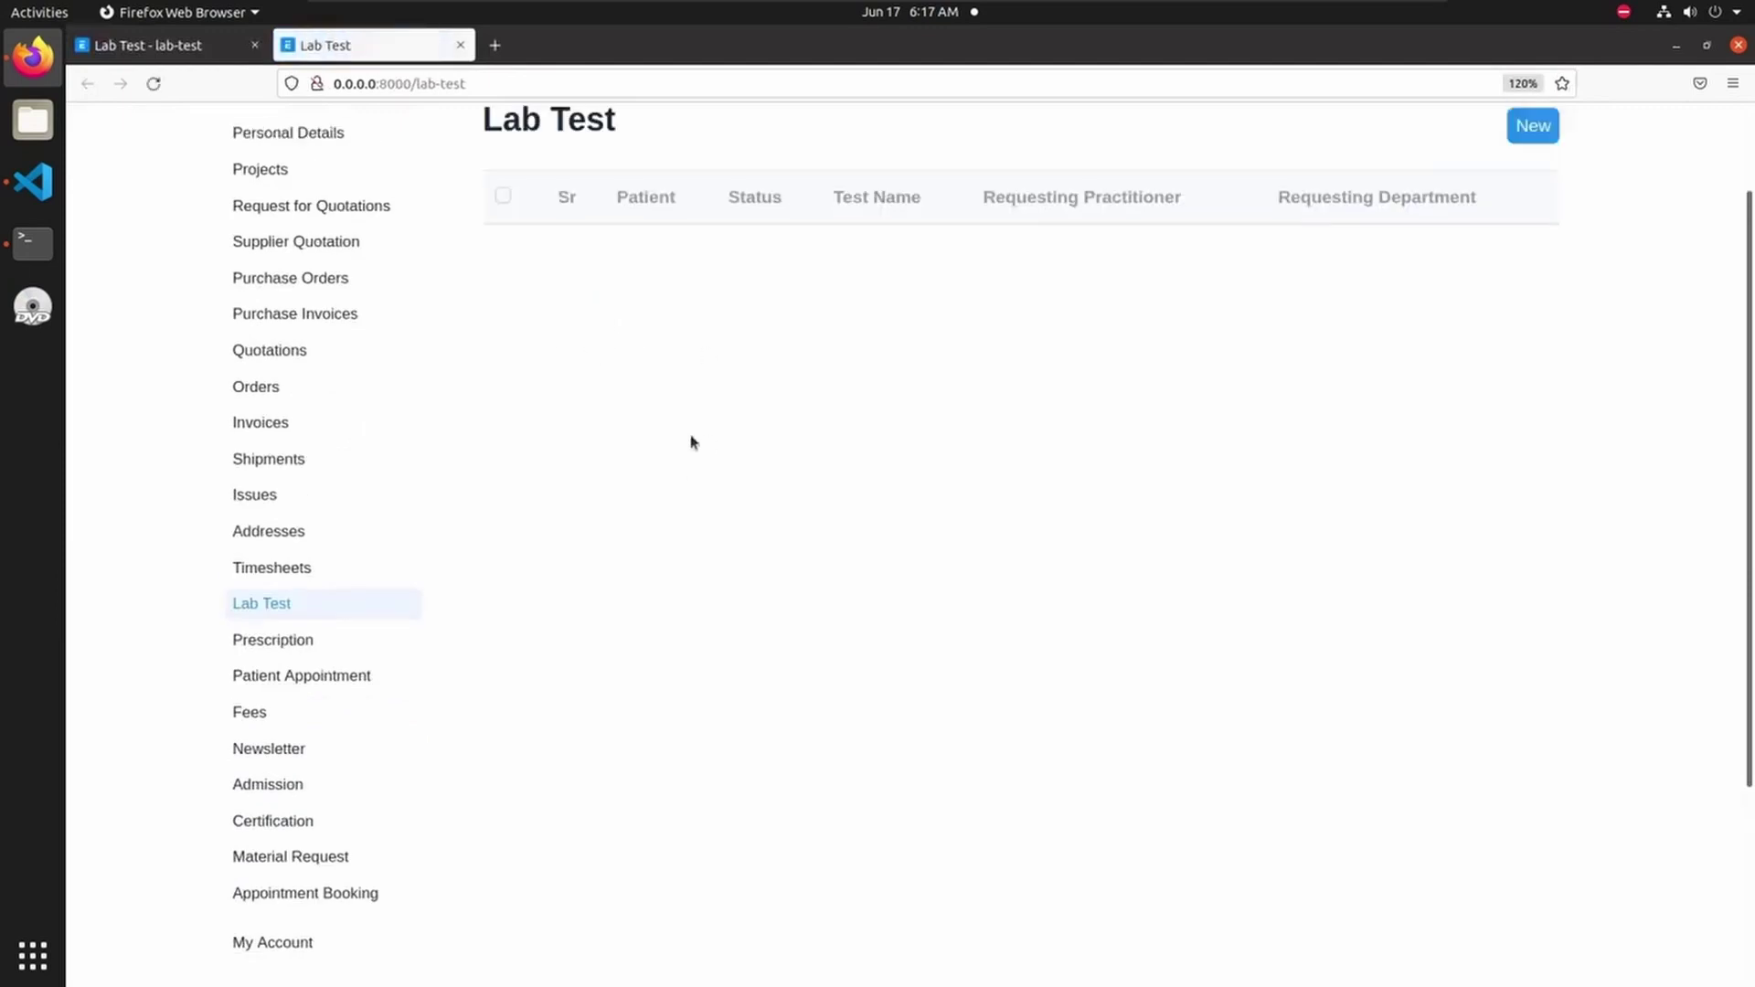
scroll(690, 443, up, 3)
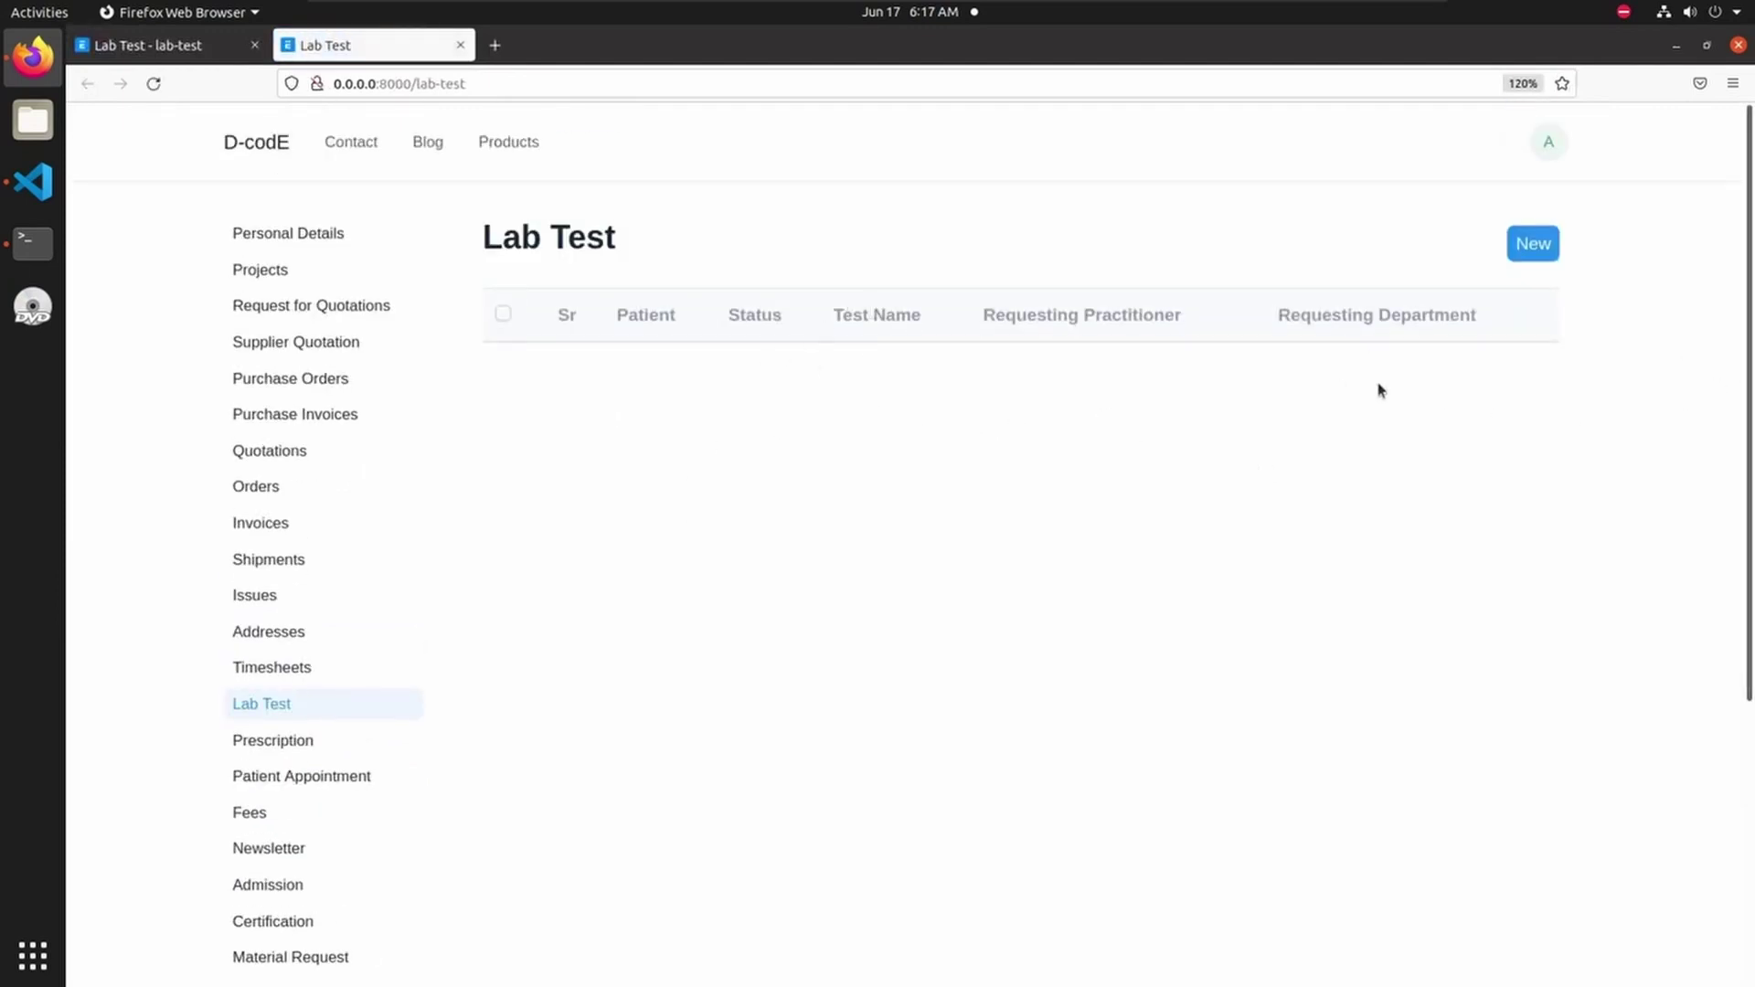
click(1534, 249)
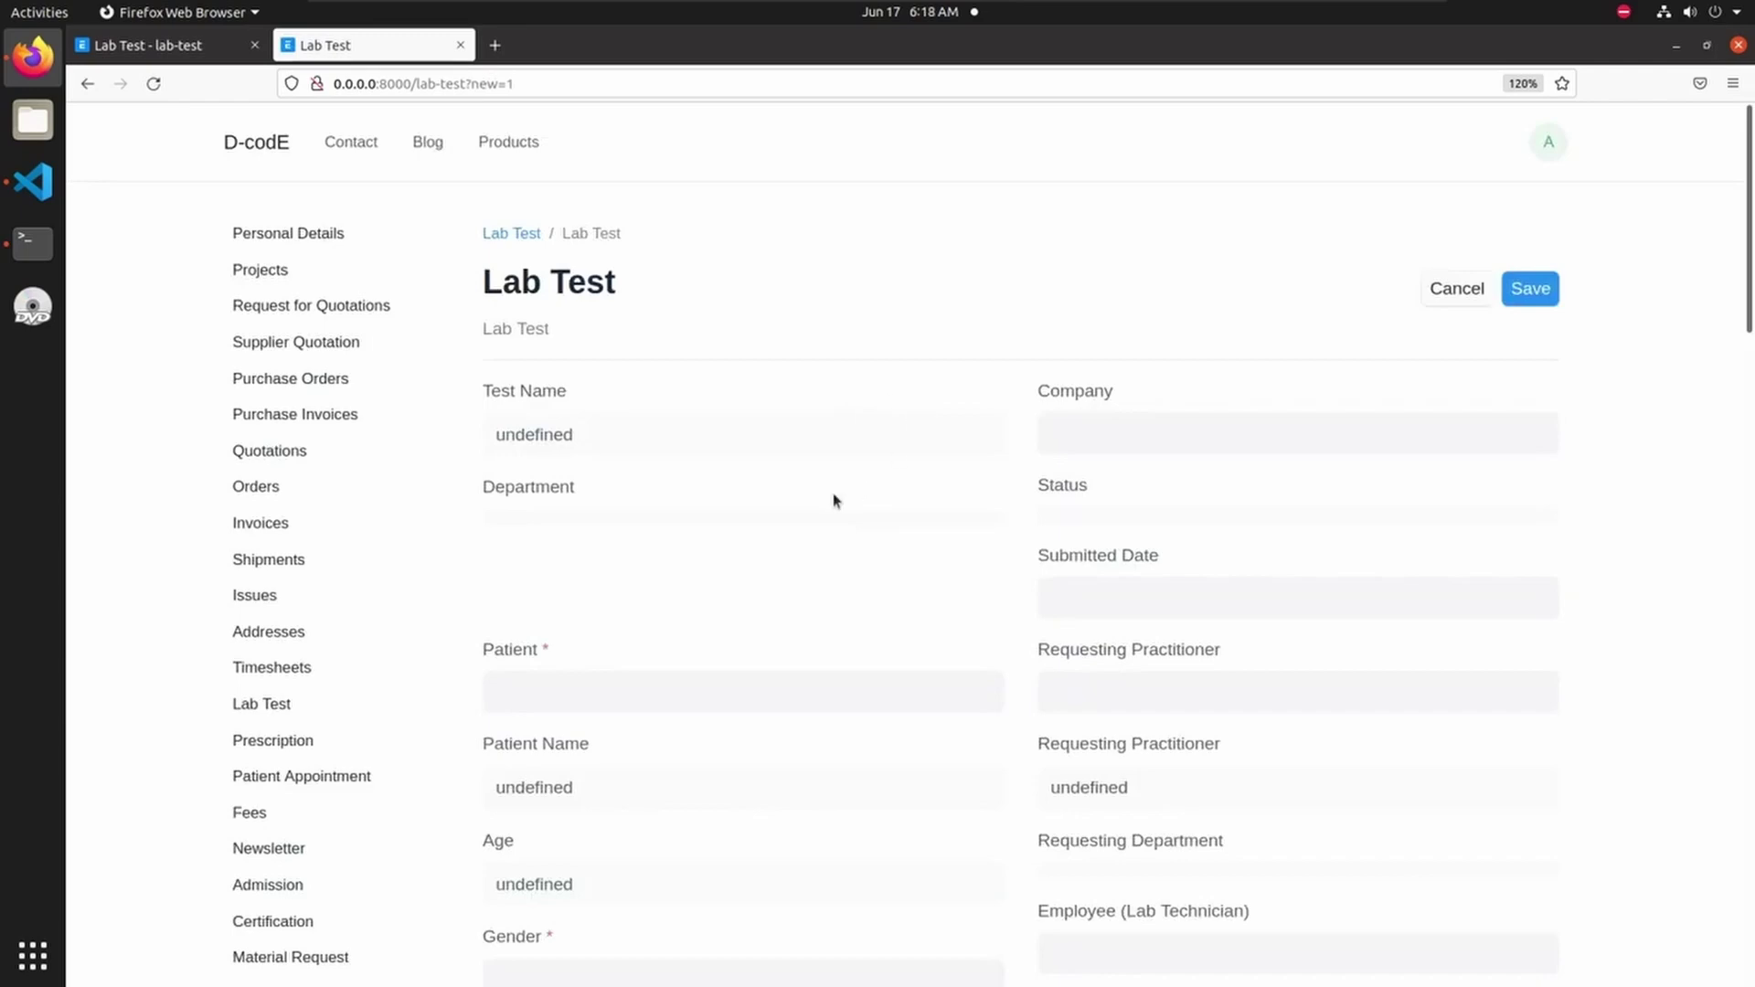
scroll(834, 497, down, 4)
scroll(815, 728, down, 4)
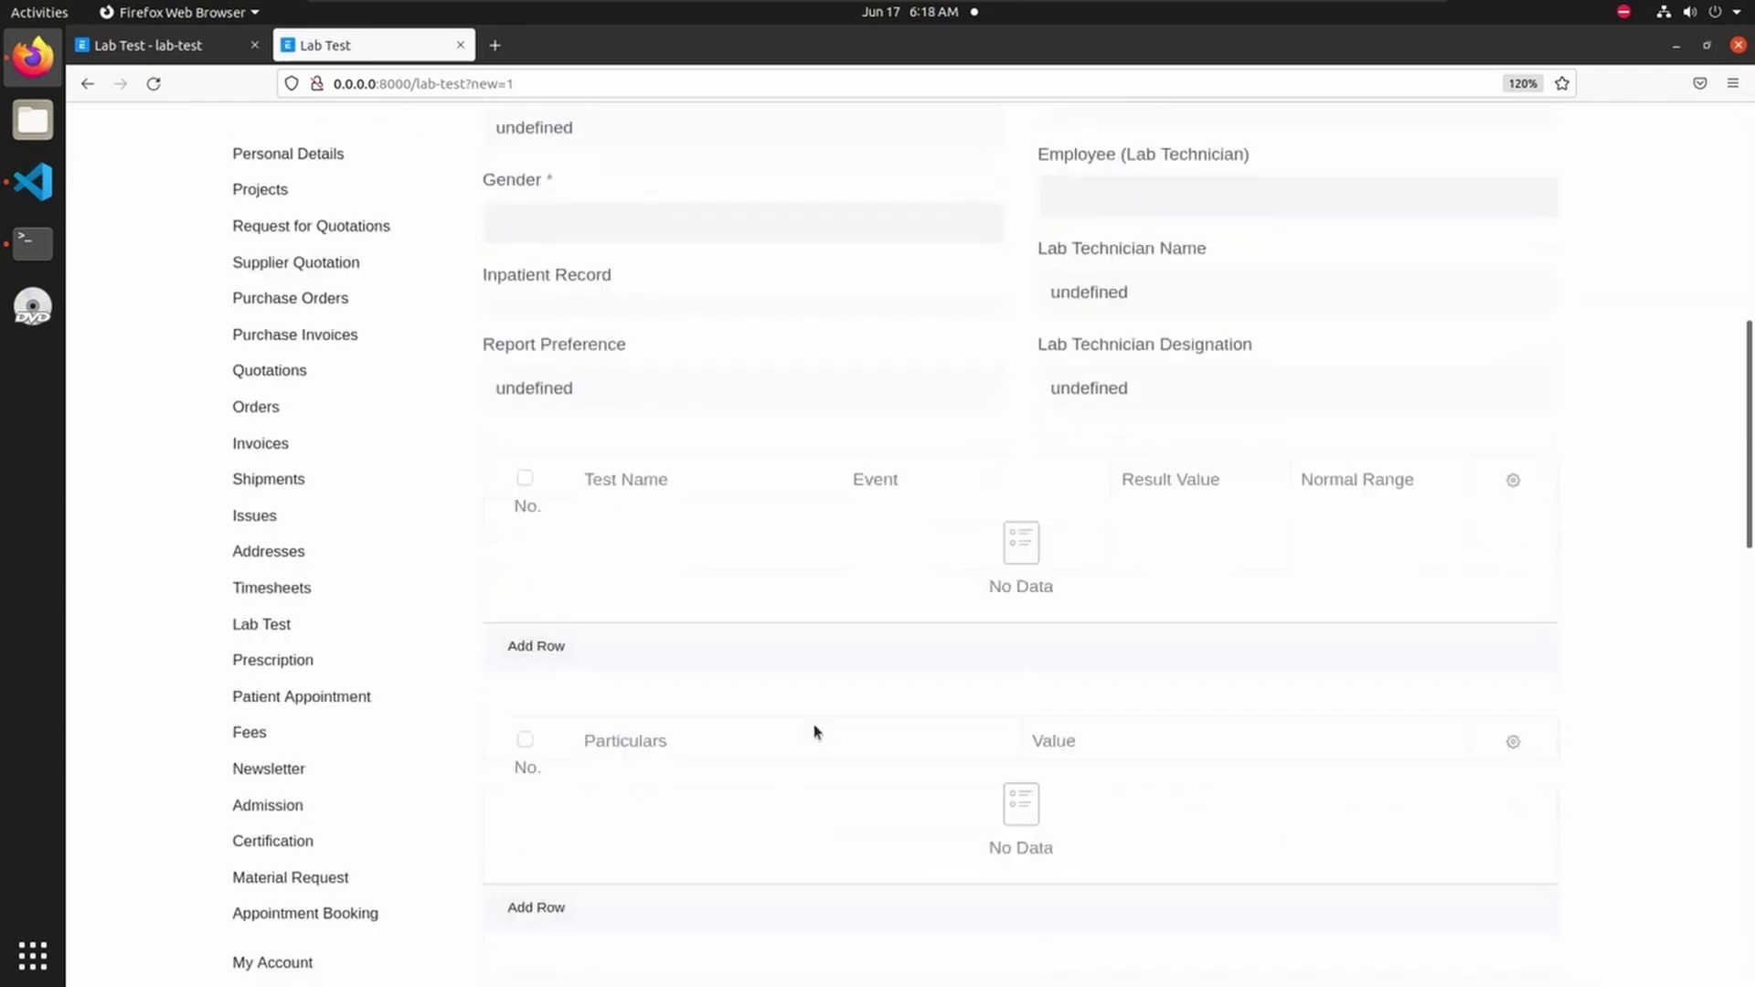
scroll(881, 678, up, 8)
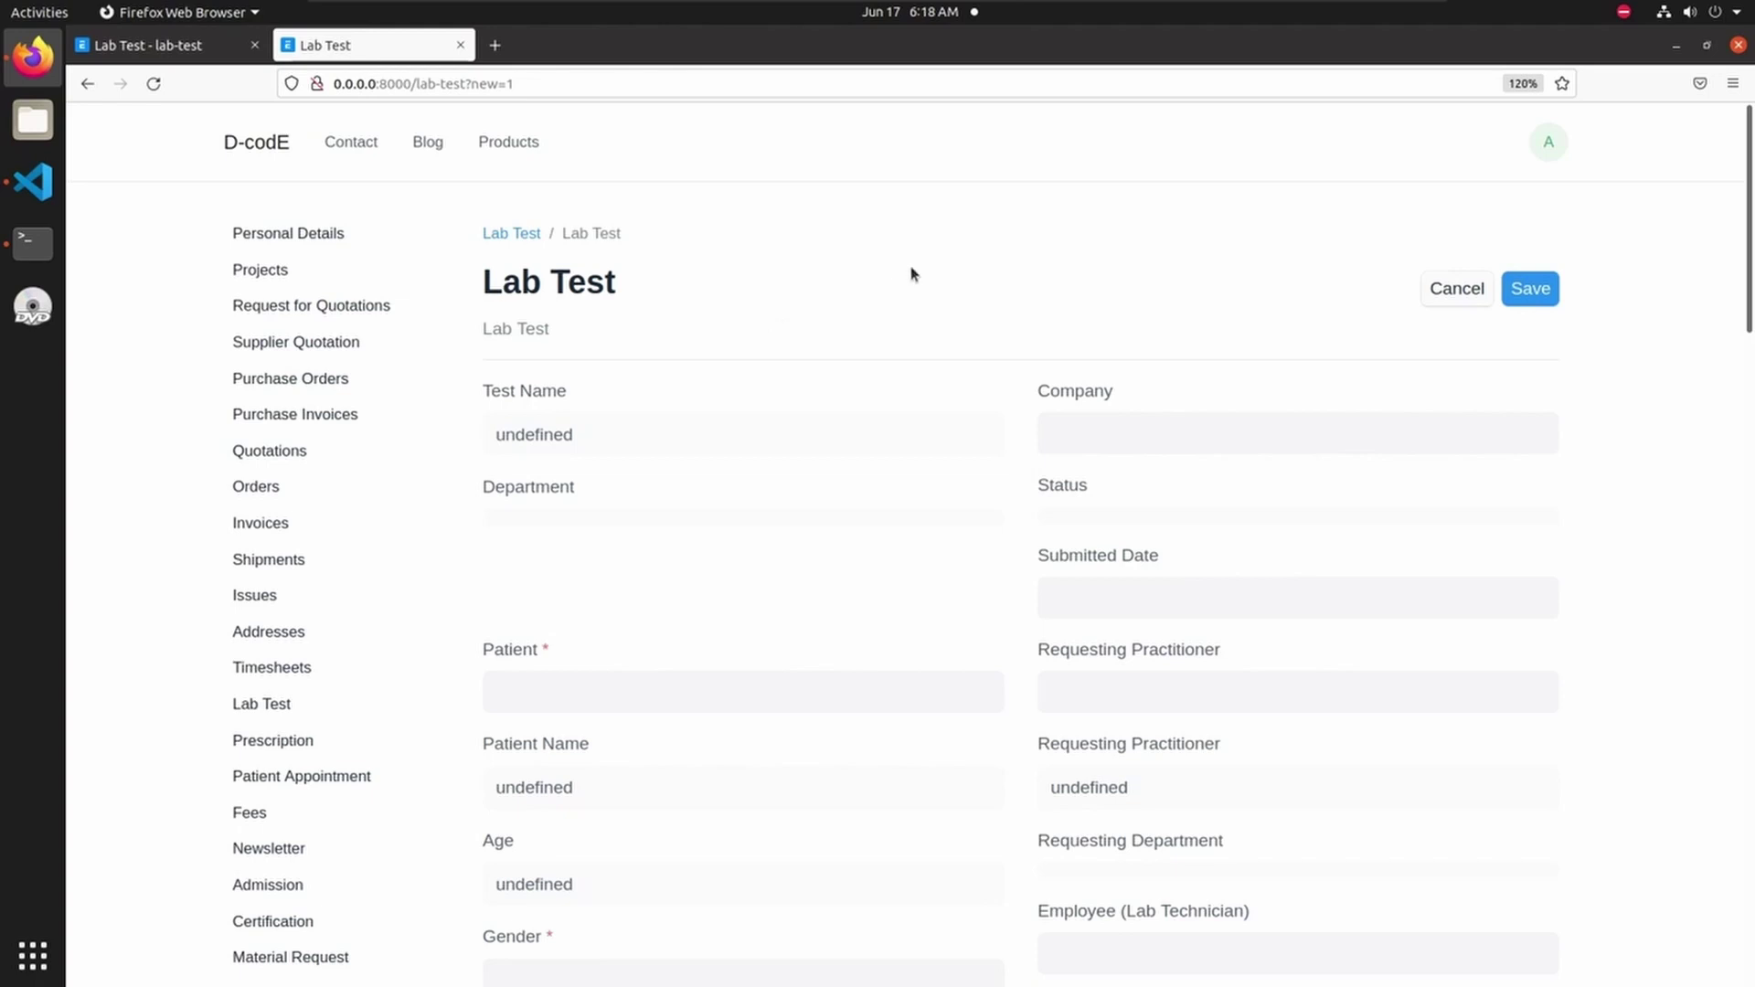
- Create a web form titled 'Programing Web Form' using the Server Side Scripting DocType
click(183, 60)
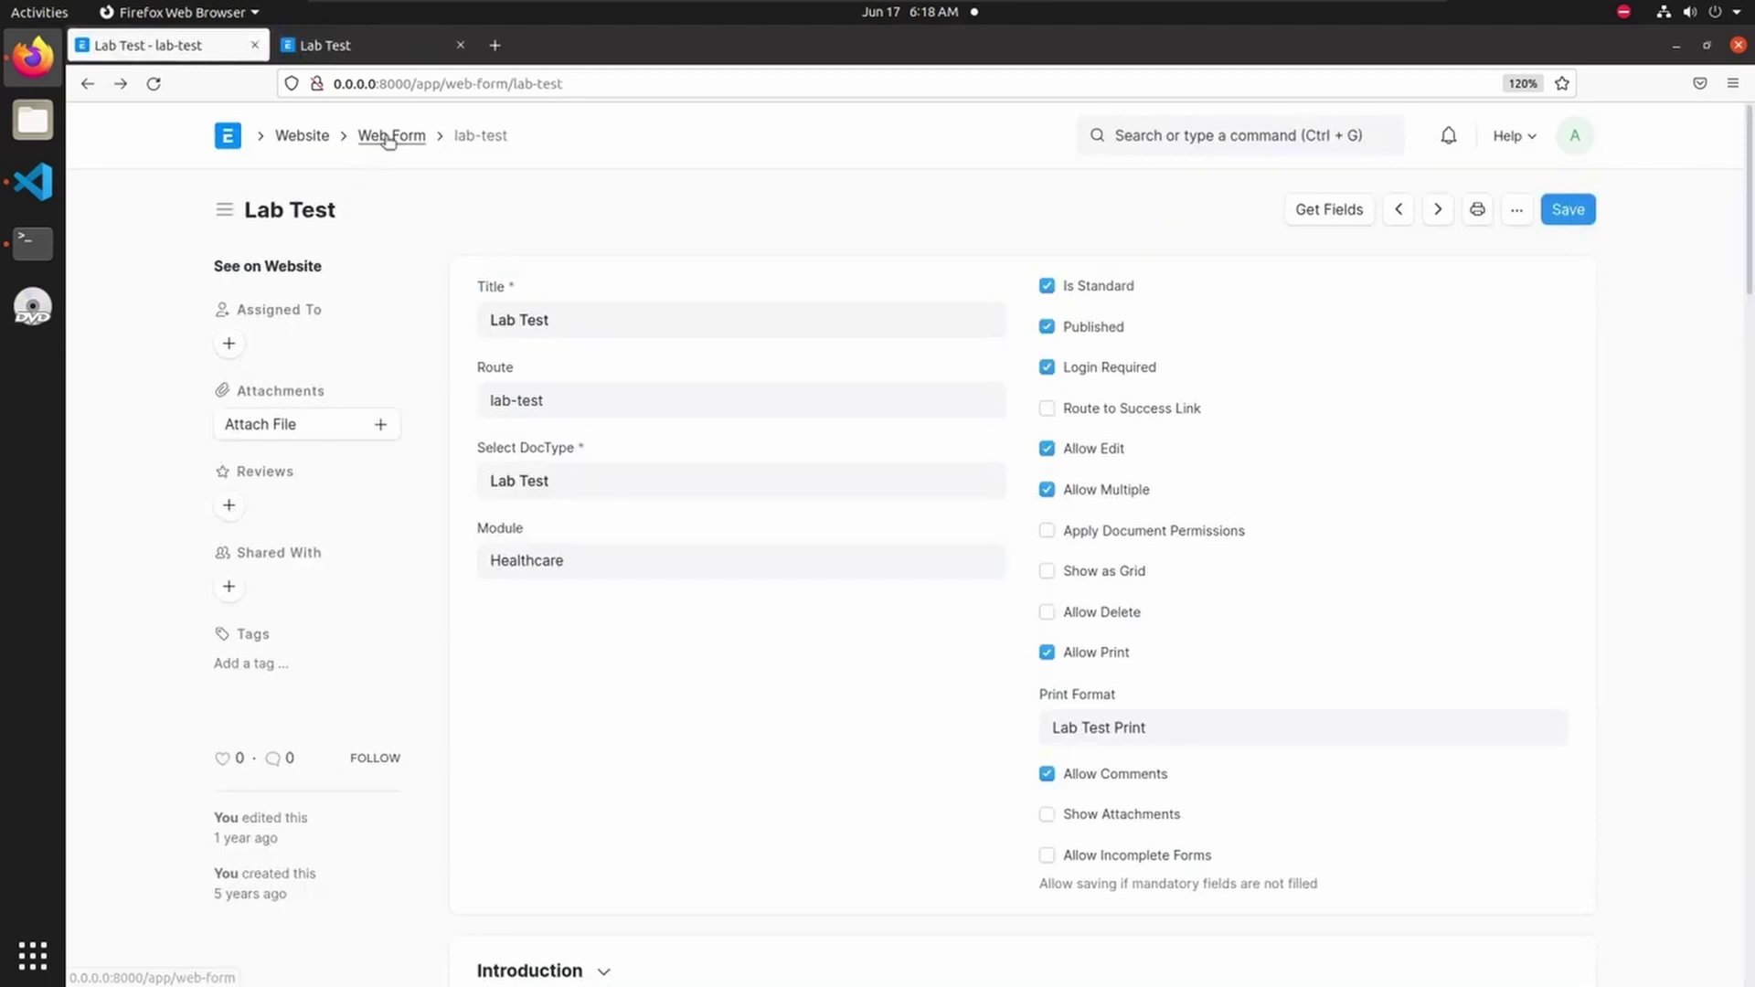
click(391, 137)
click(1528, 210)
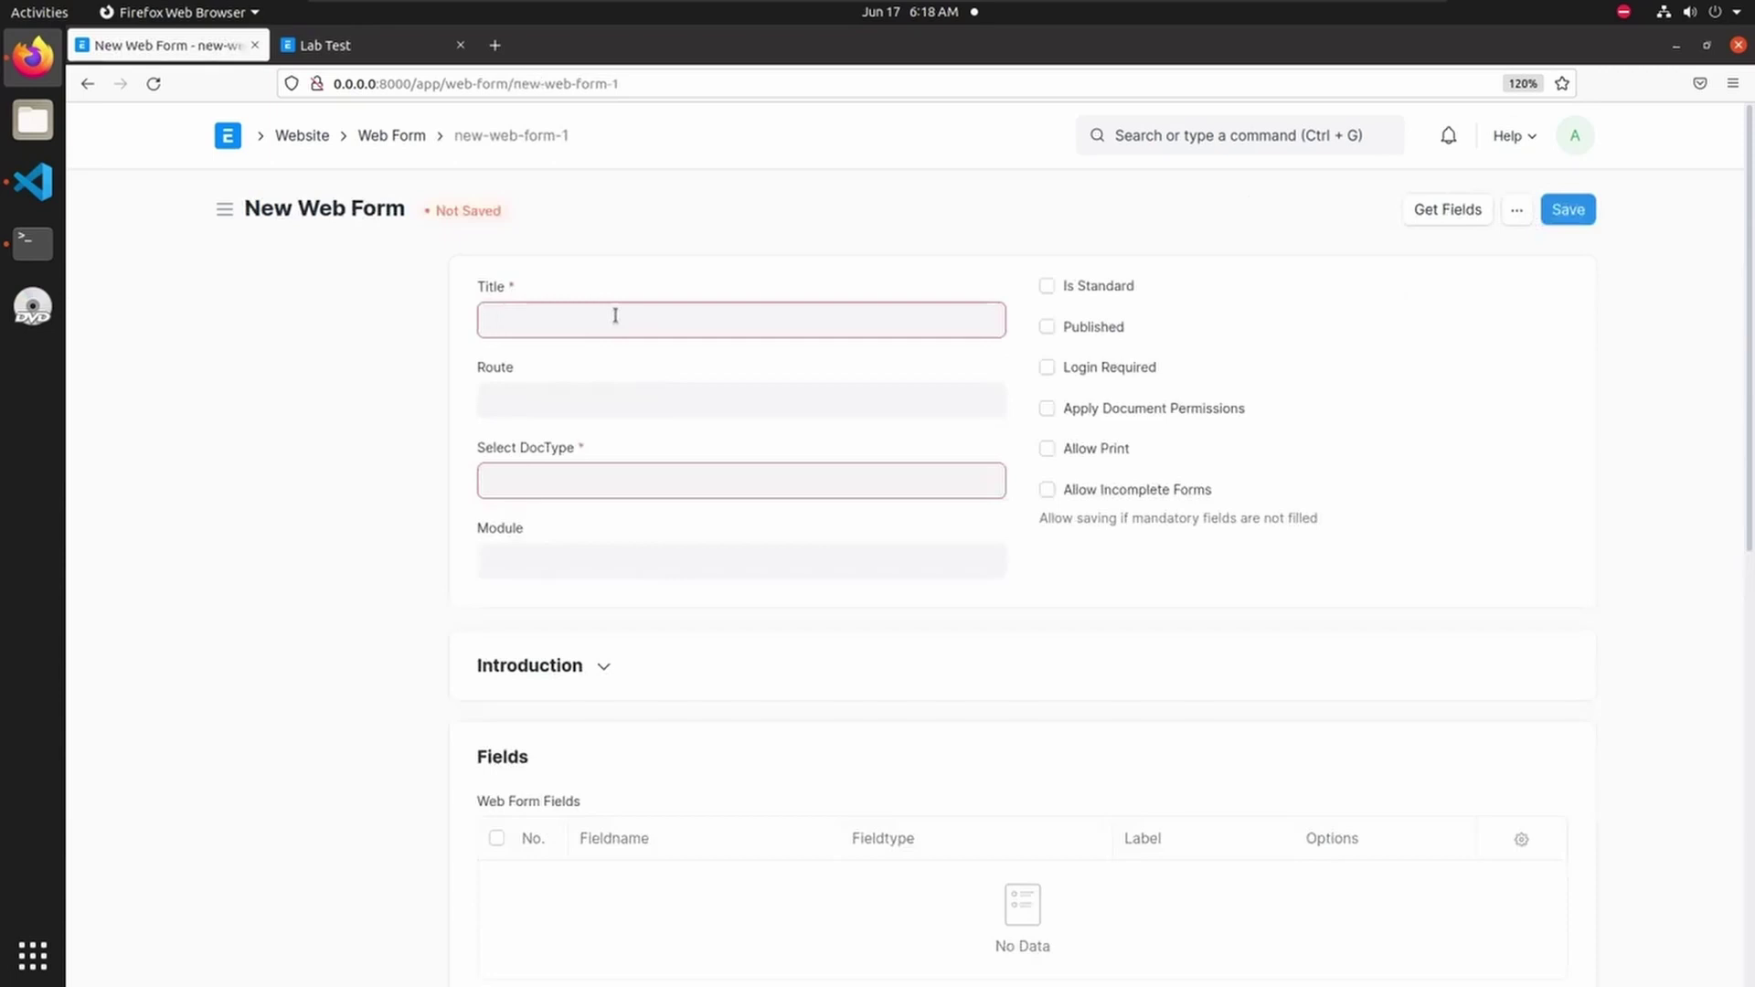
text(Programing Web Form)
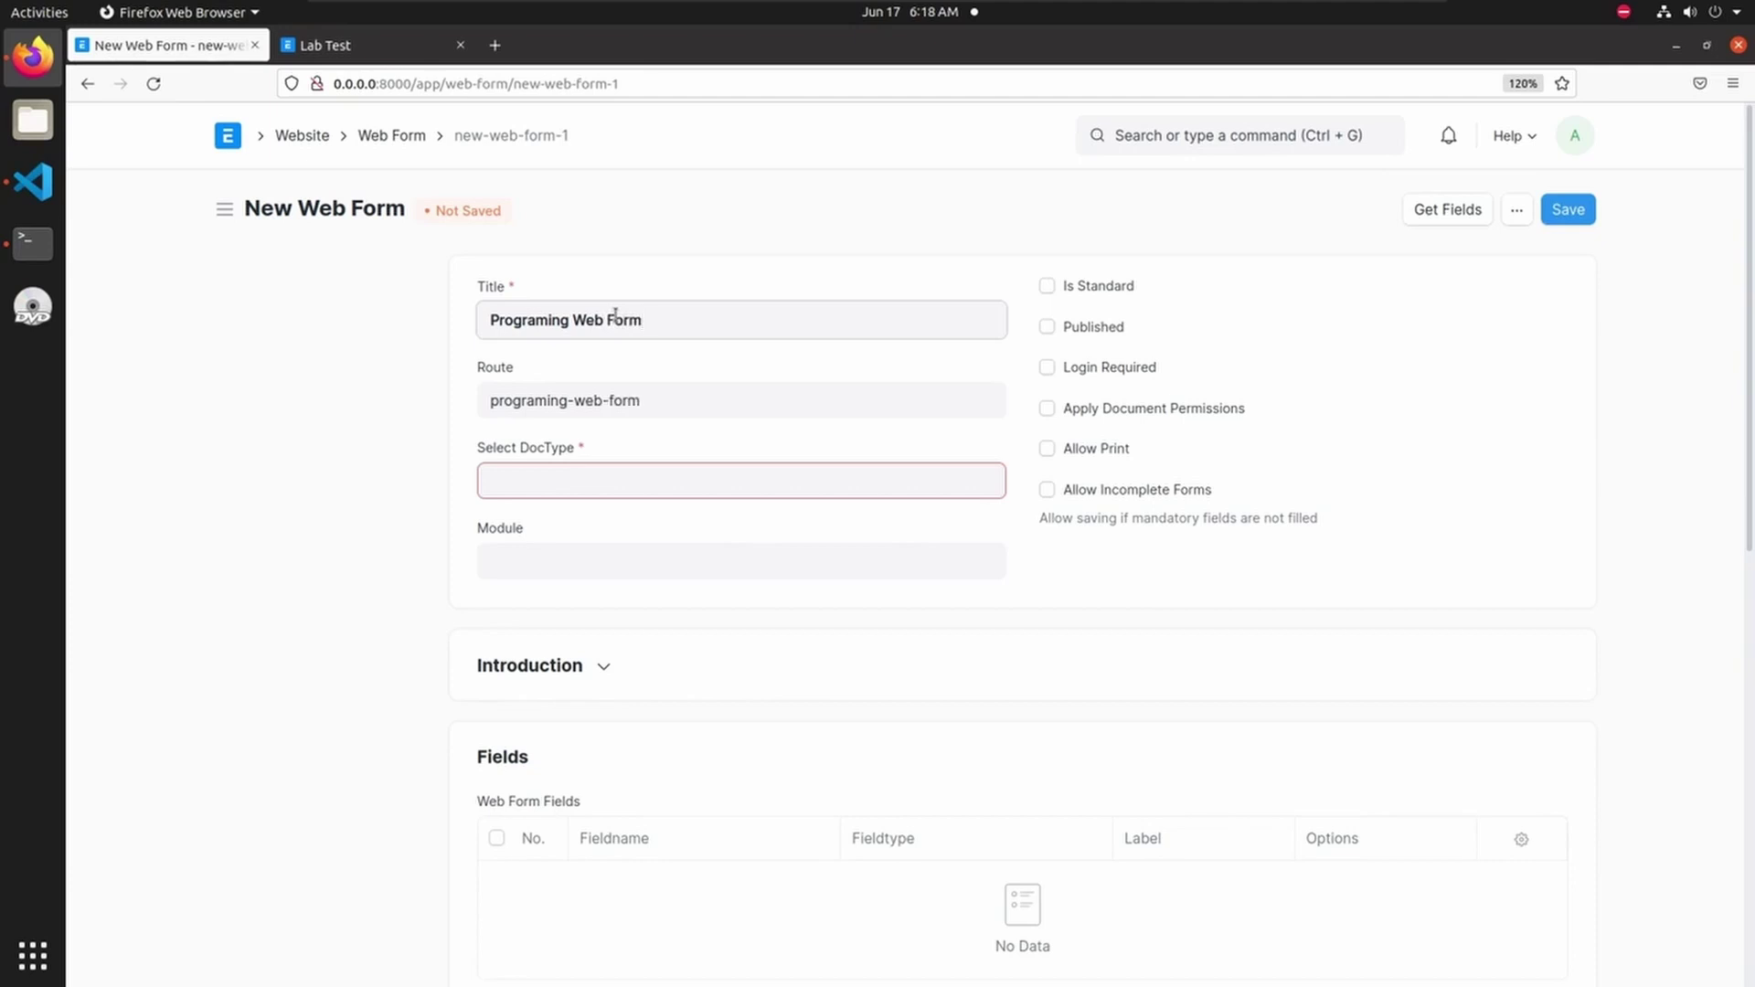
click(557, 476)
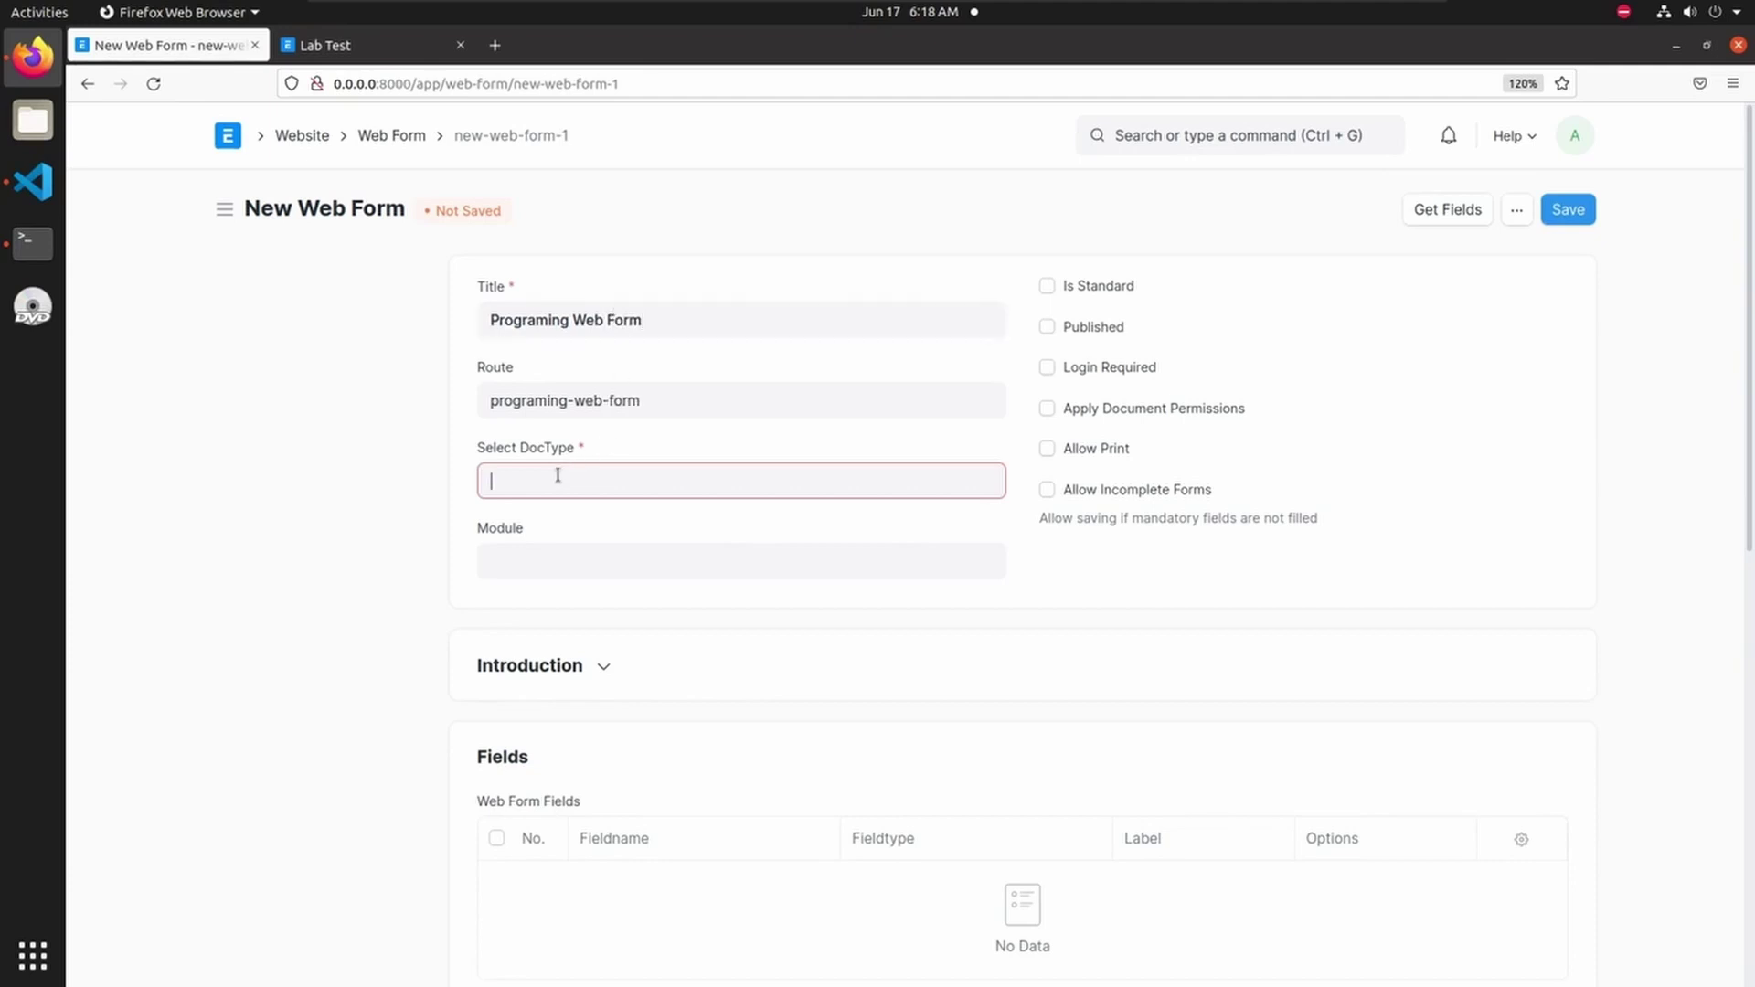
text(server)
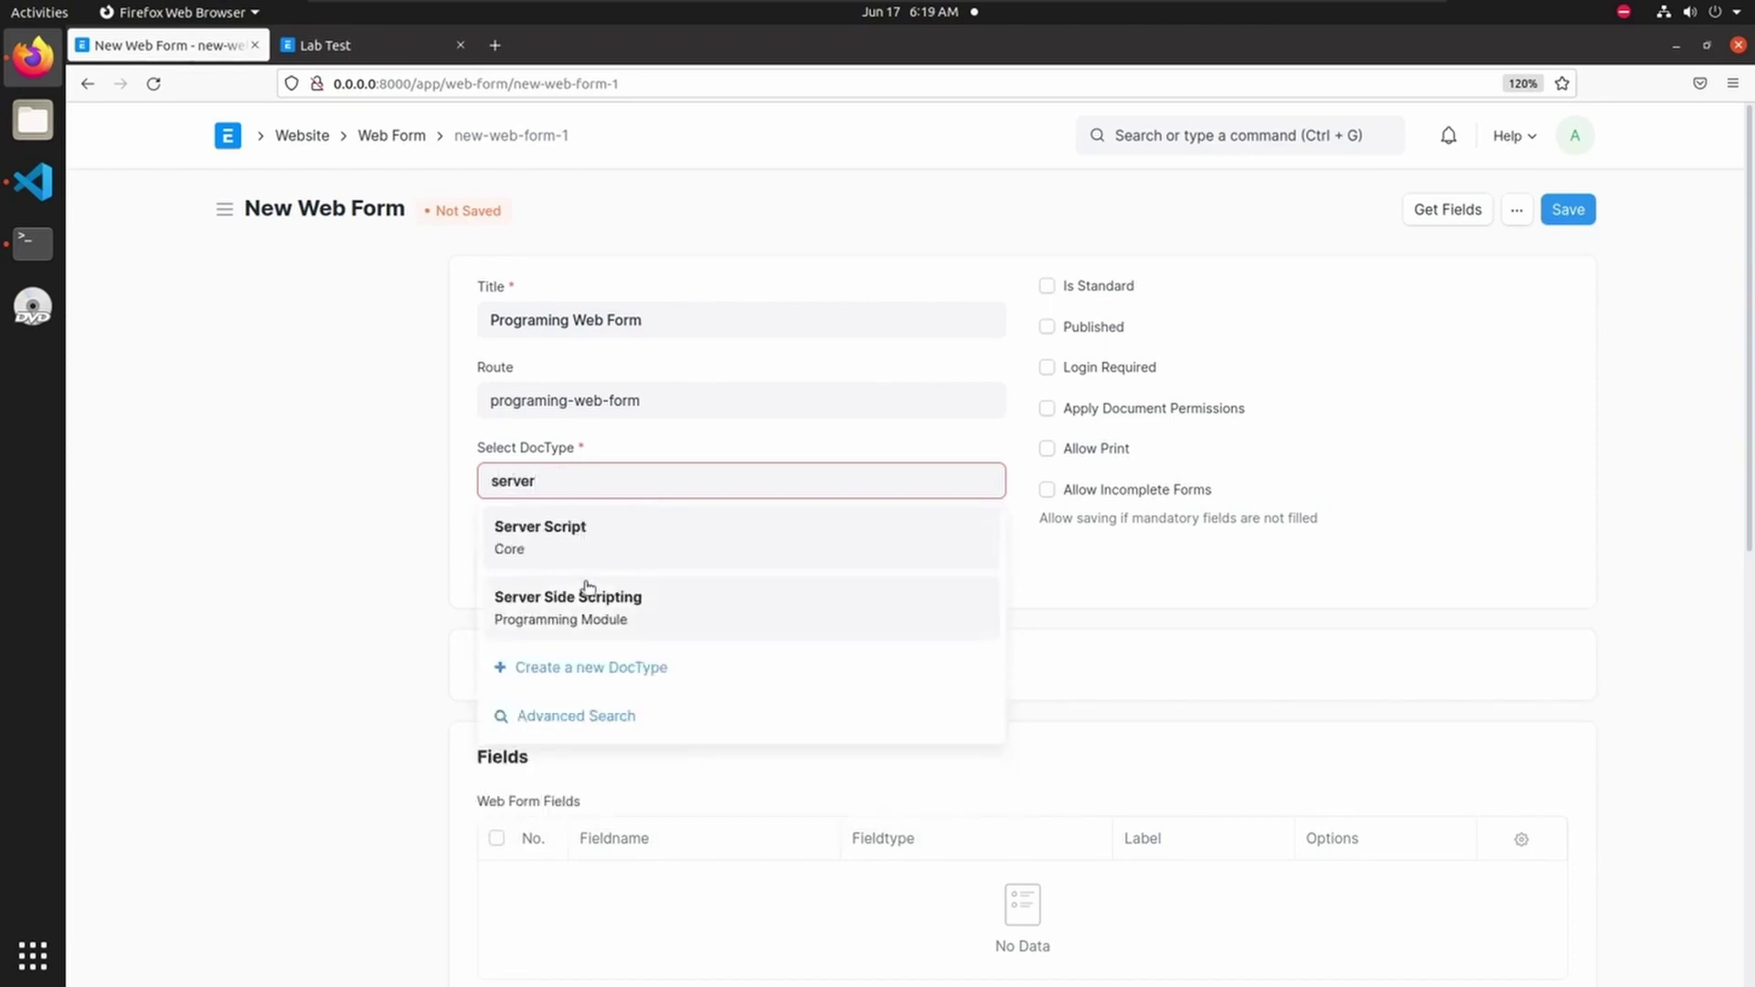
click(580, 604)
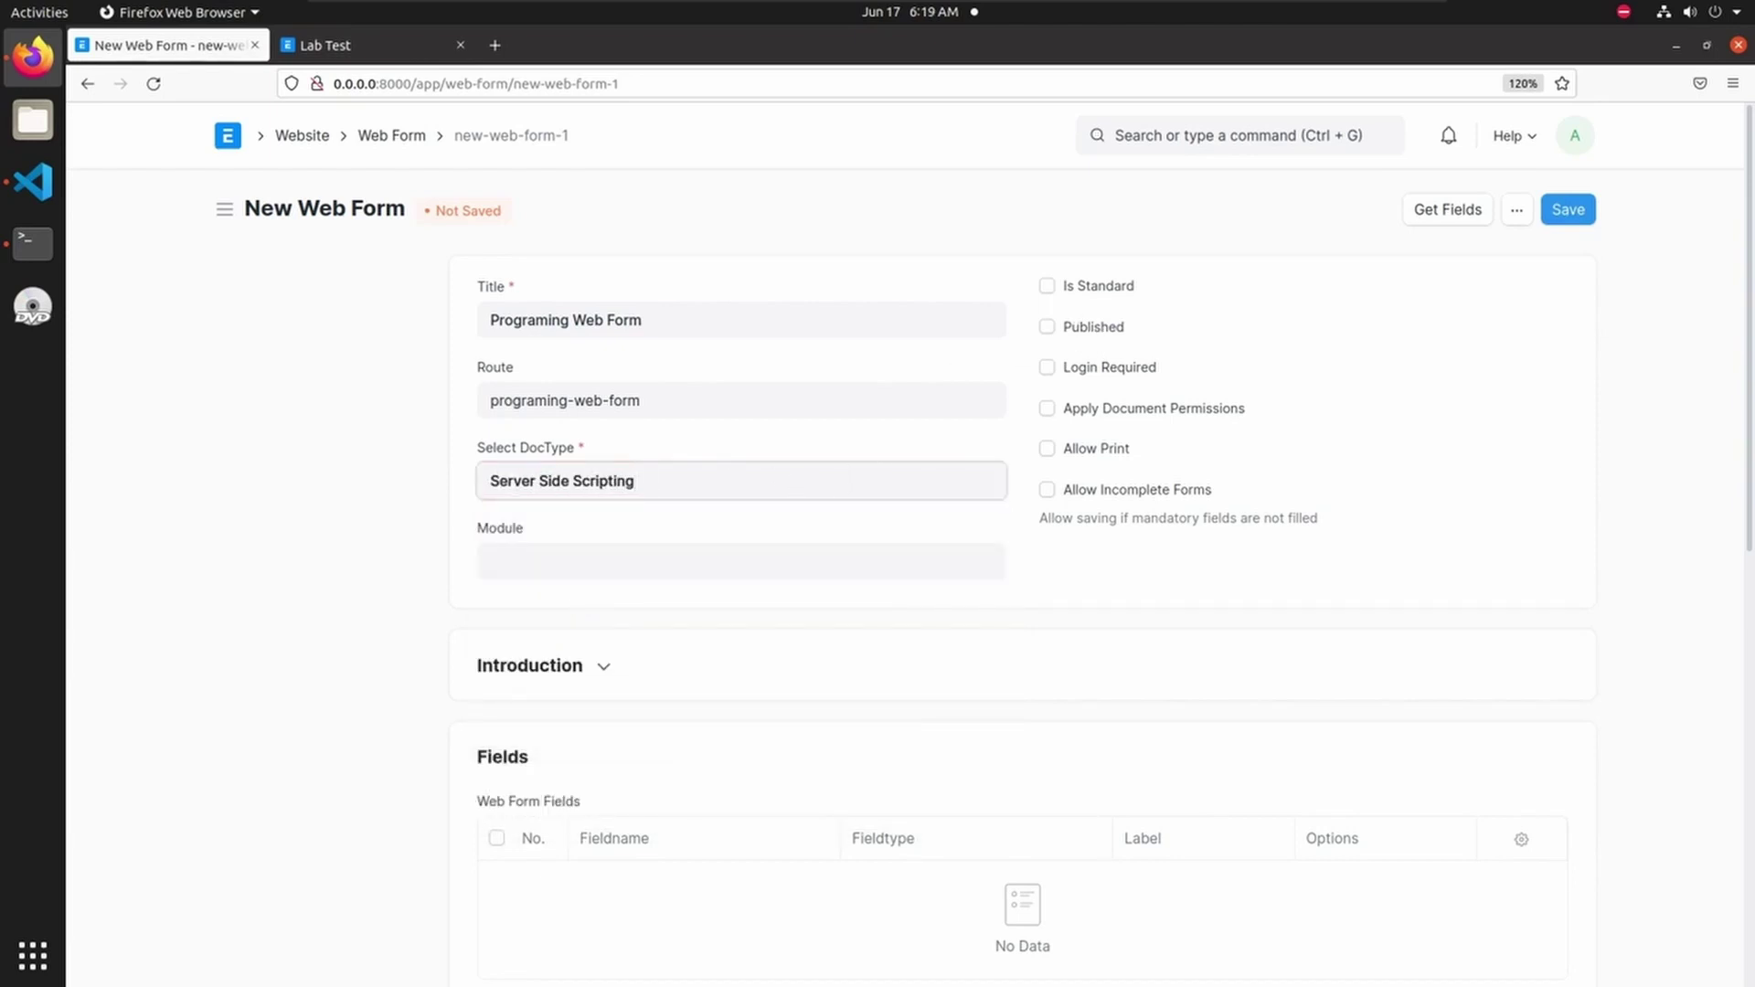
- Tick Is Standard and Published on the new Programing Web Form
click(1048, 287)
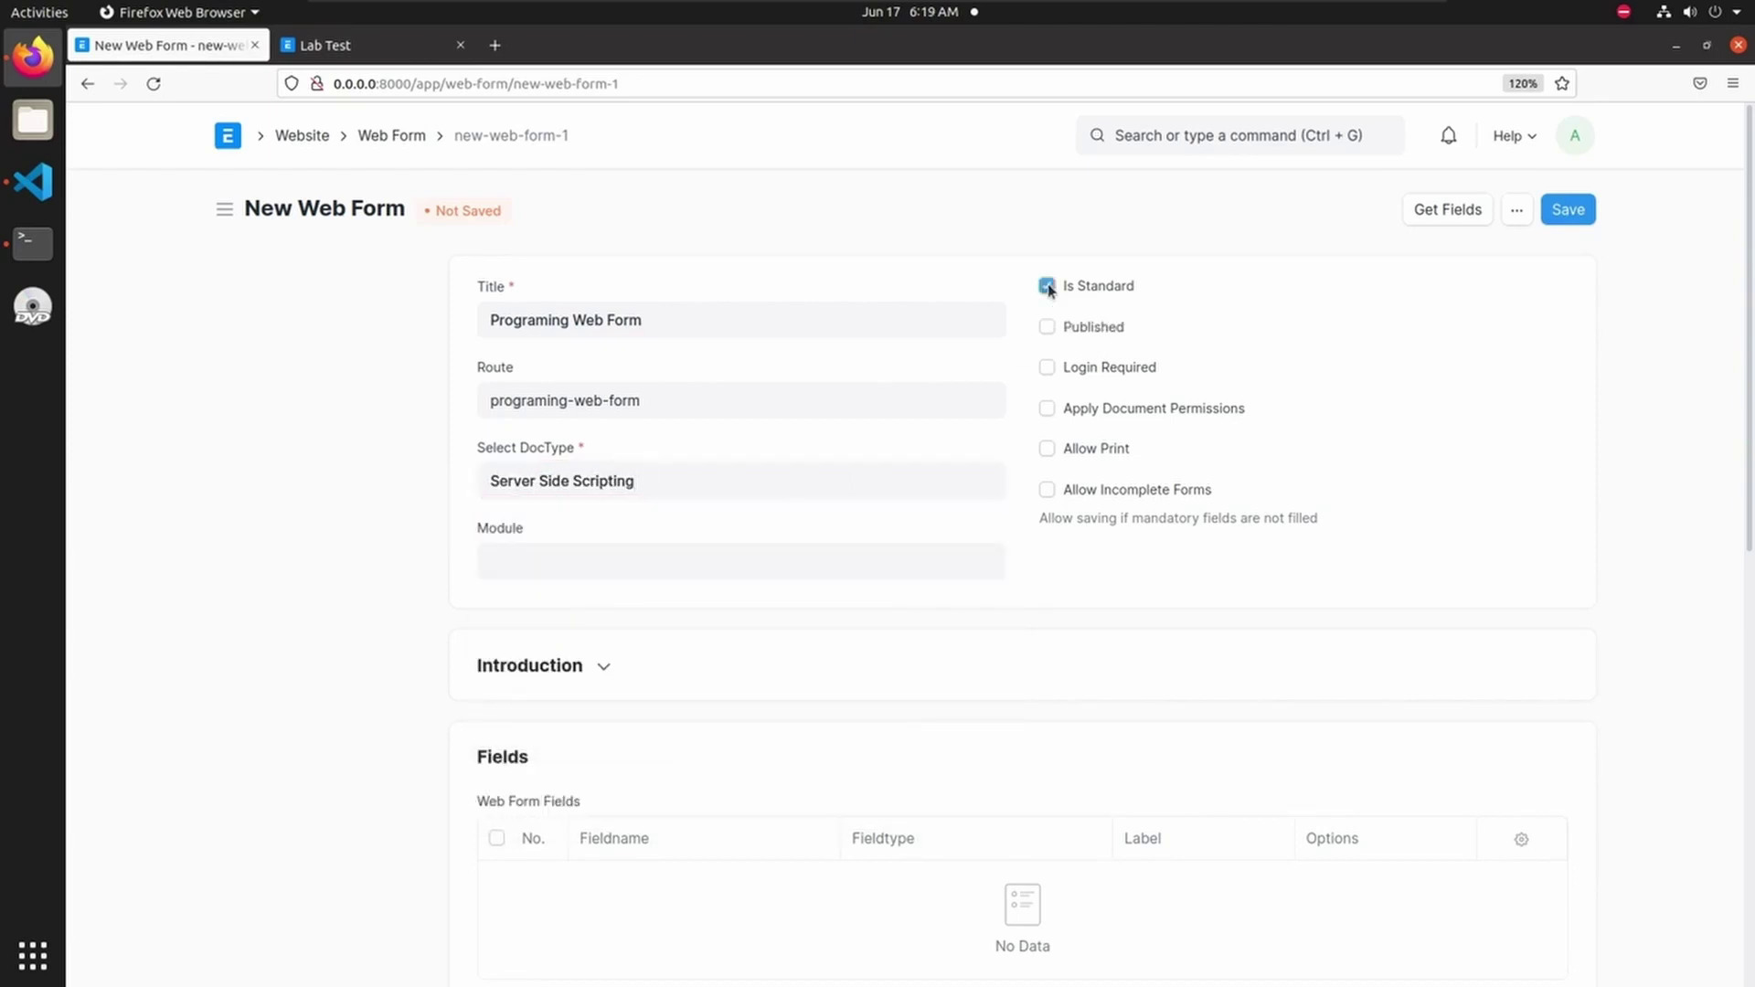
click(1049, 329)
scroll(893, 595, down, 2)
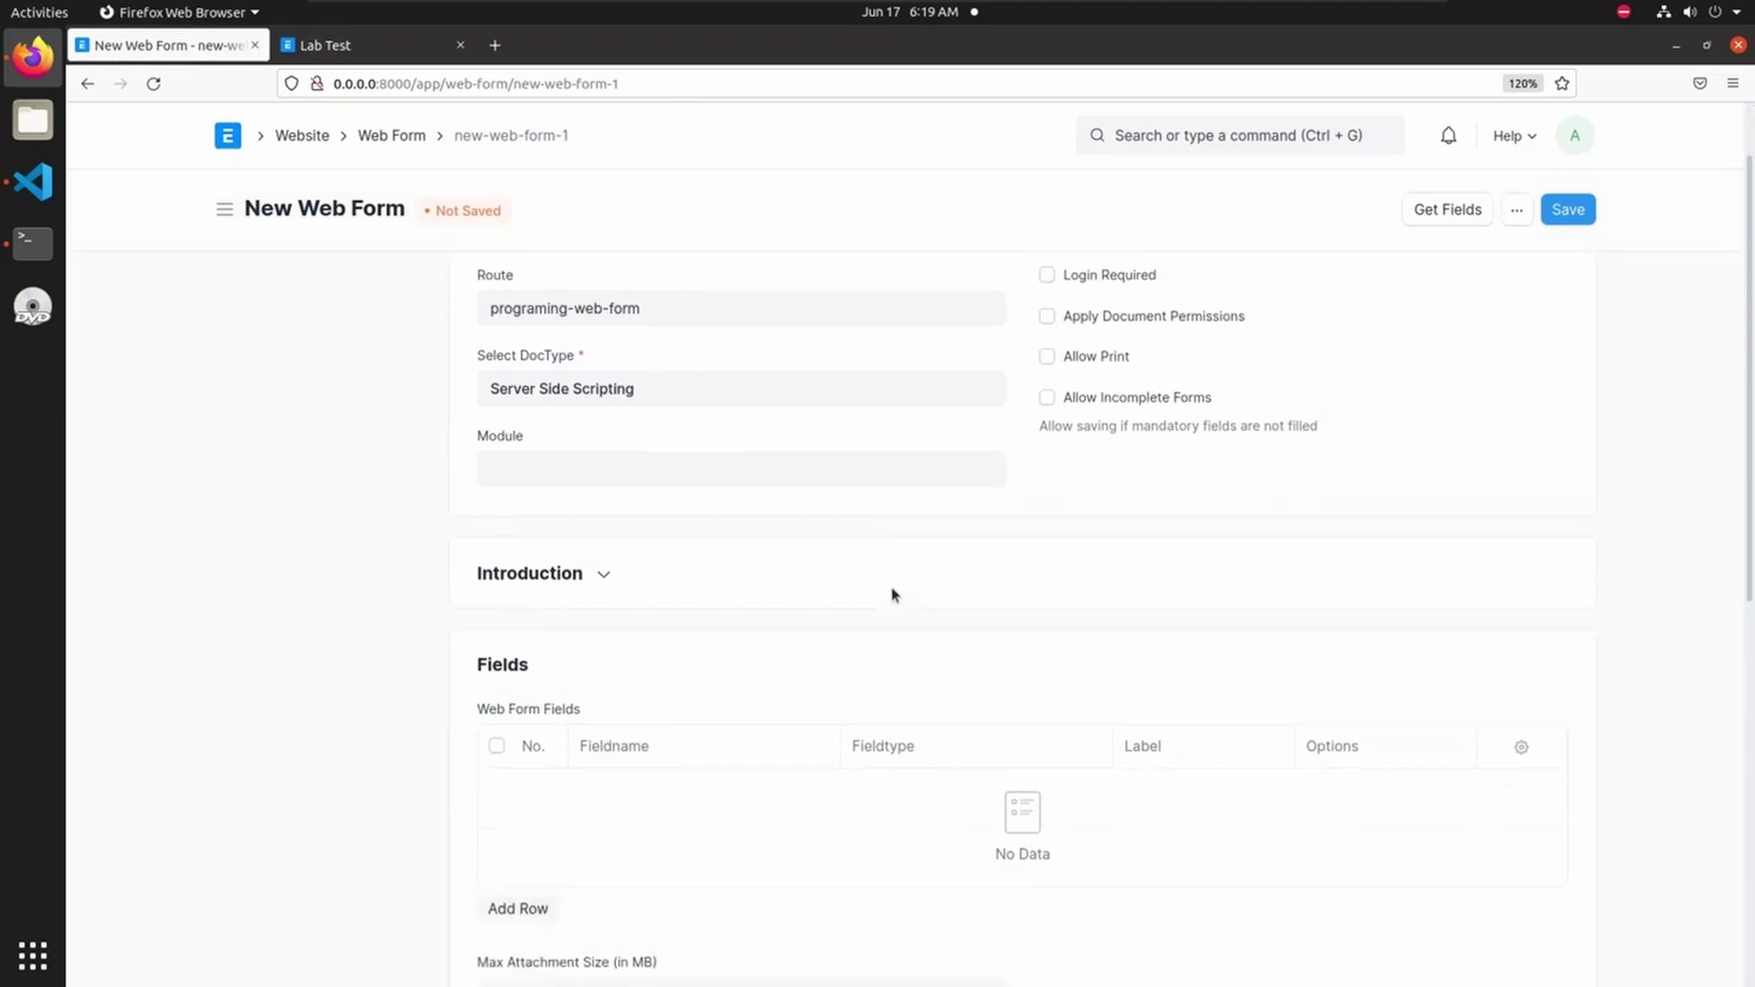
scroll(823, 576, up, 2)
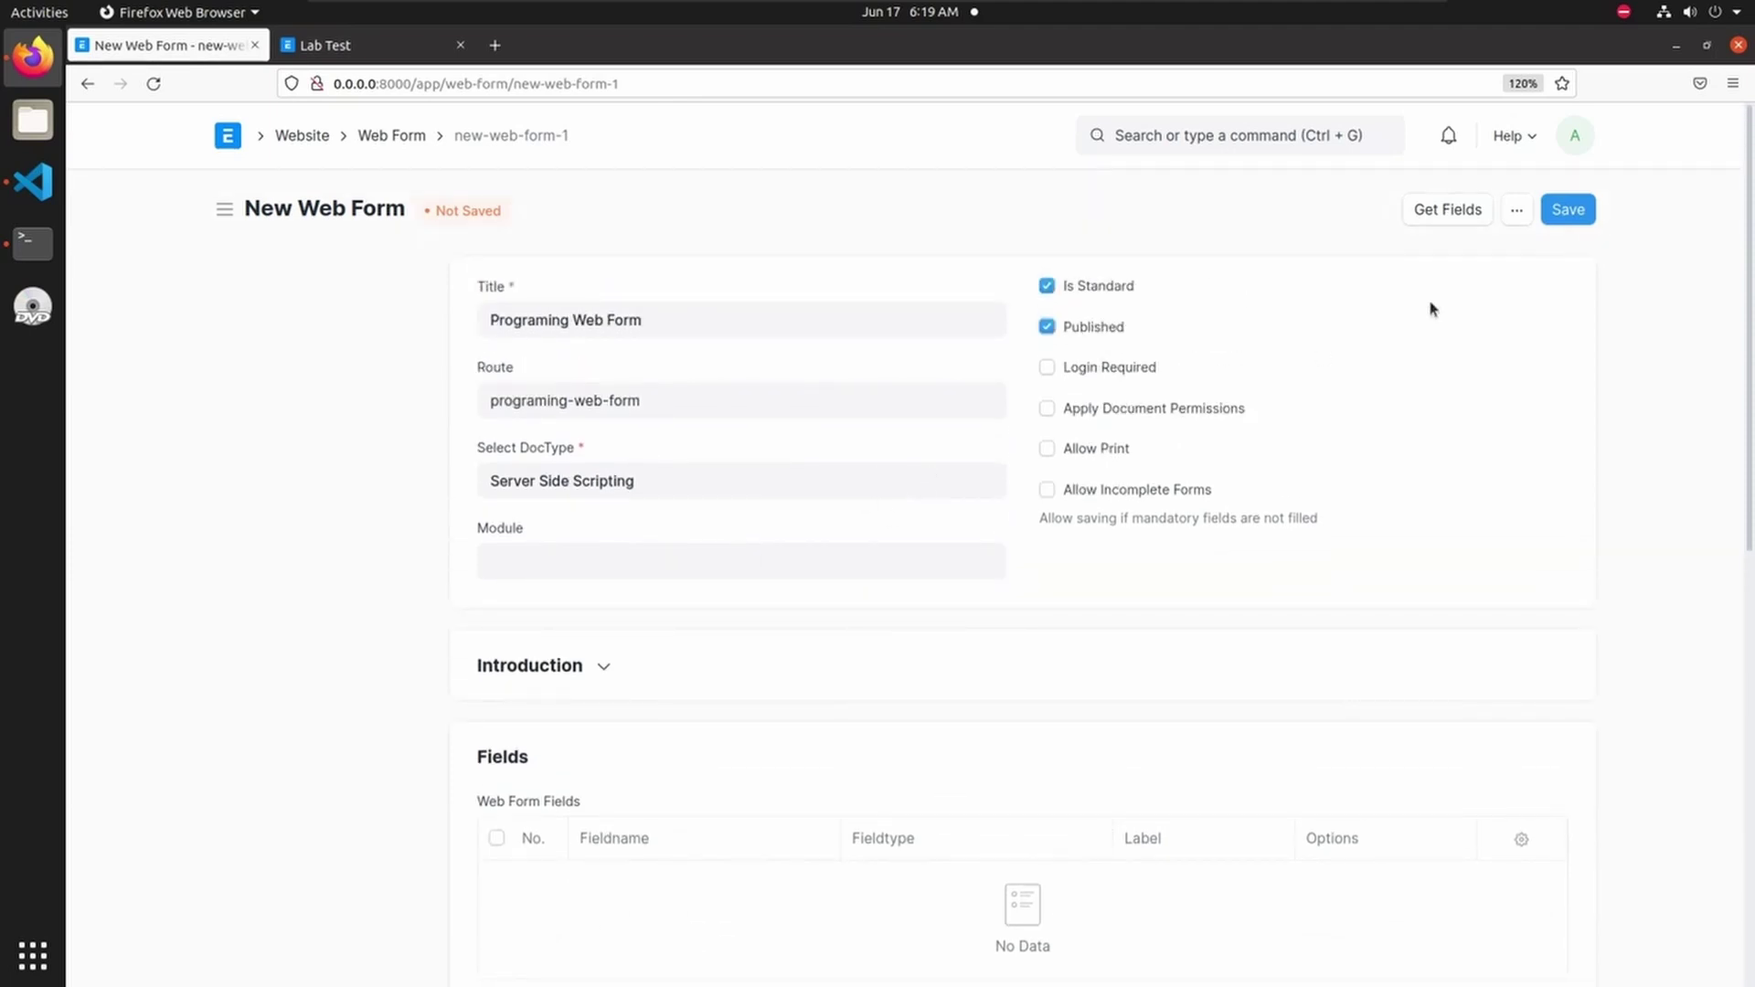
- Load all Server Side Scripting fields with Get Fields, then expand the Introduction section
click(1451, 210)
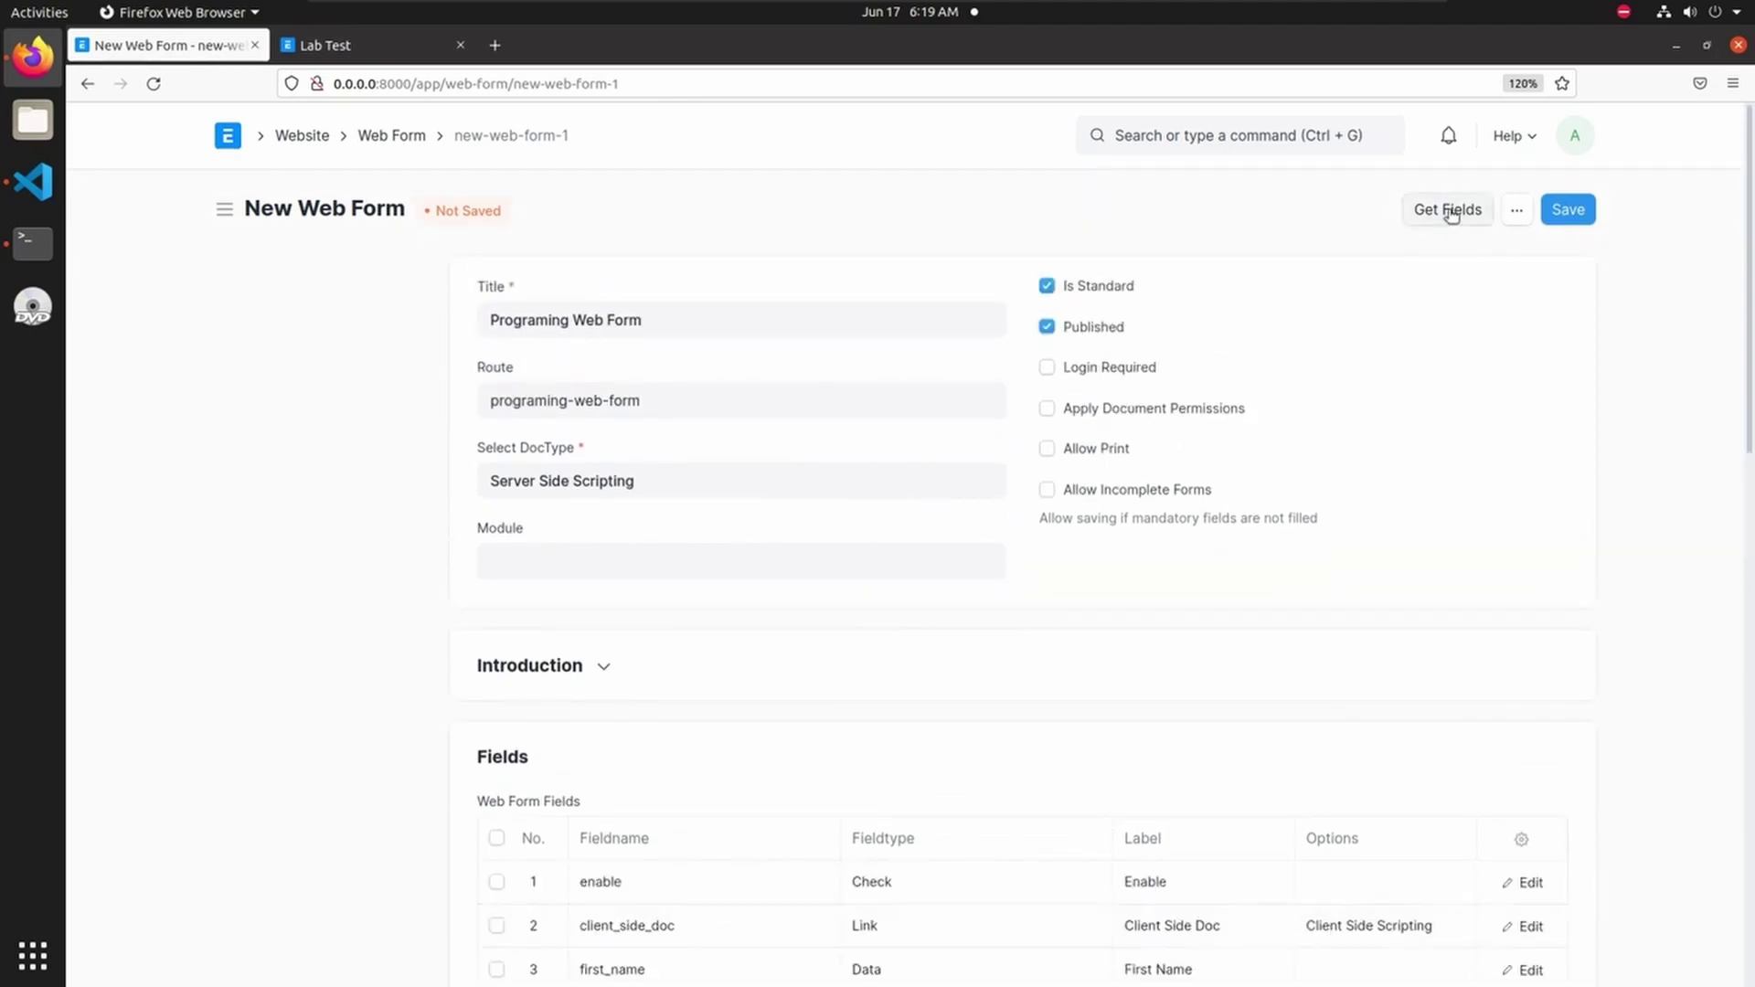
scroll(1014, 712, down, 6)
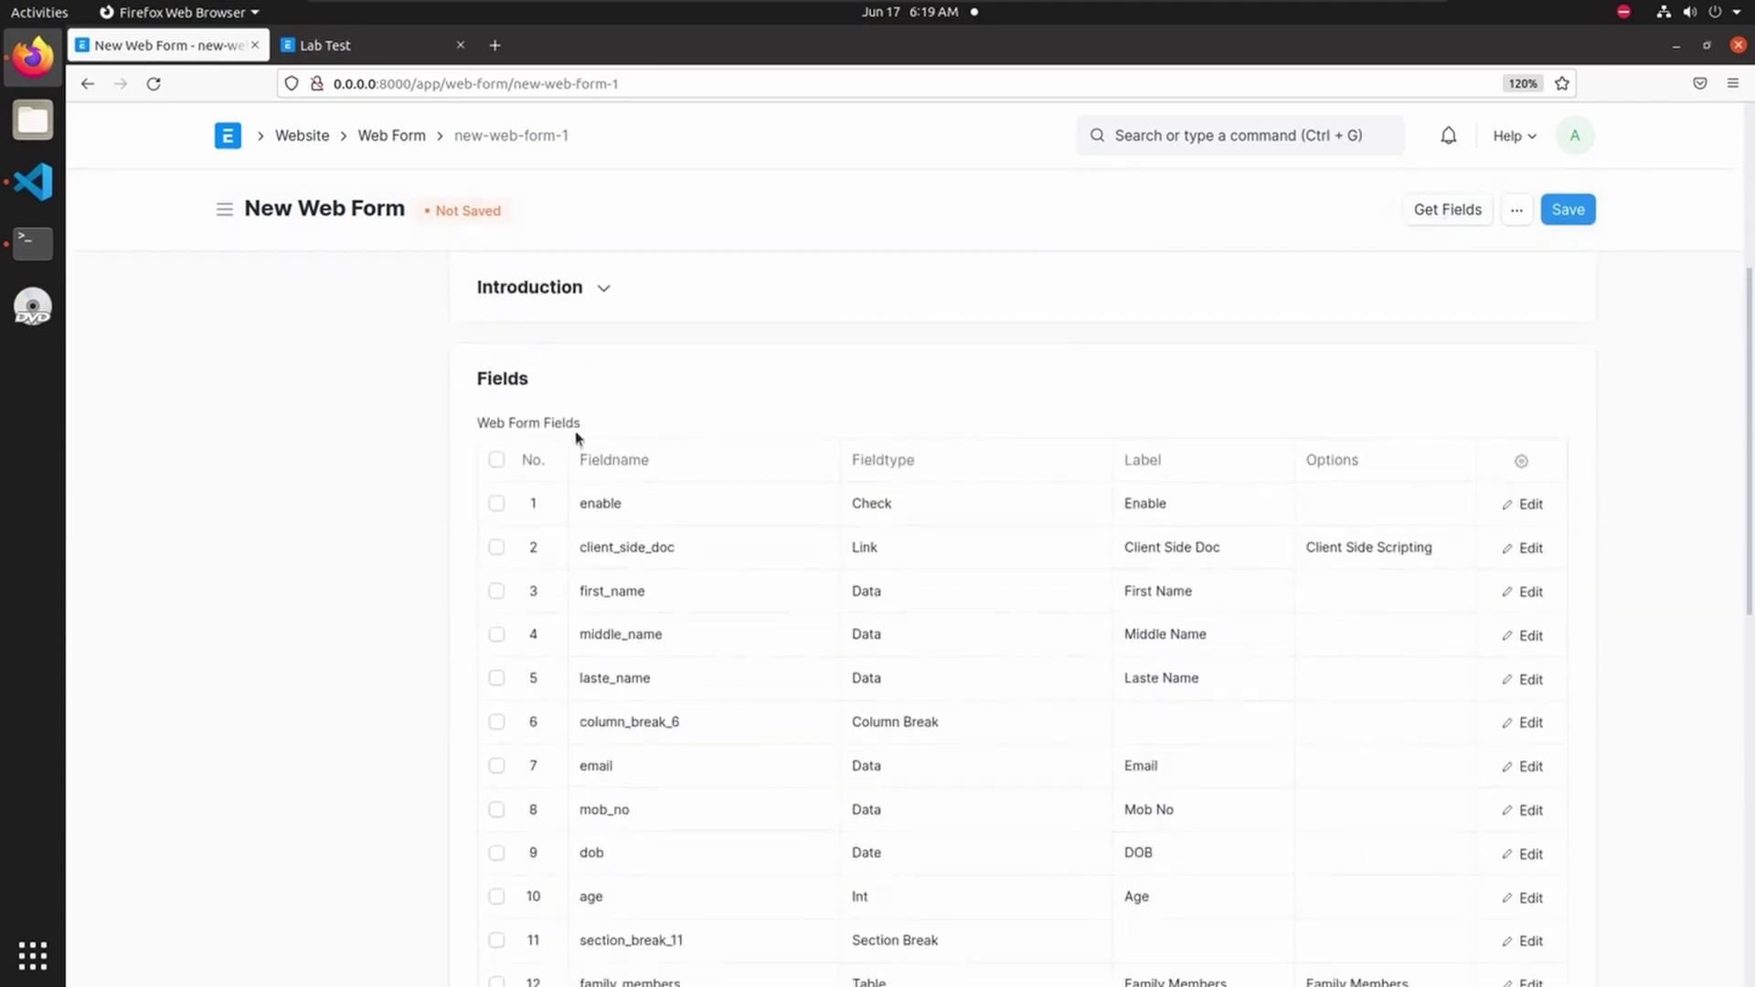
scroll(666, 568, down, 8)
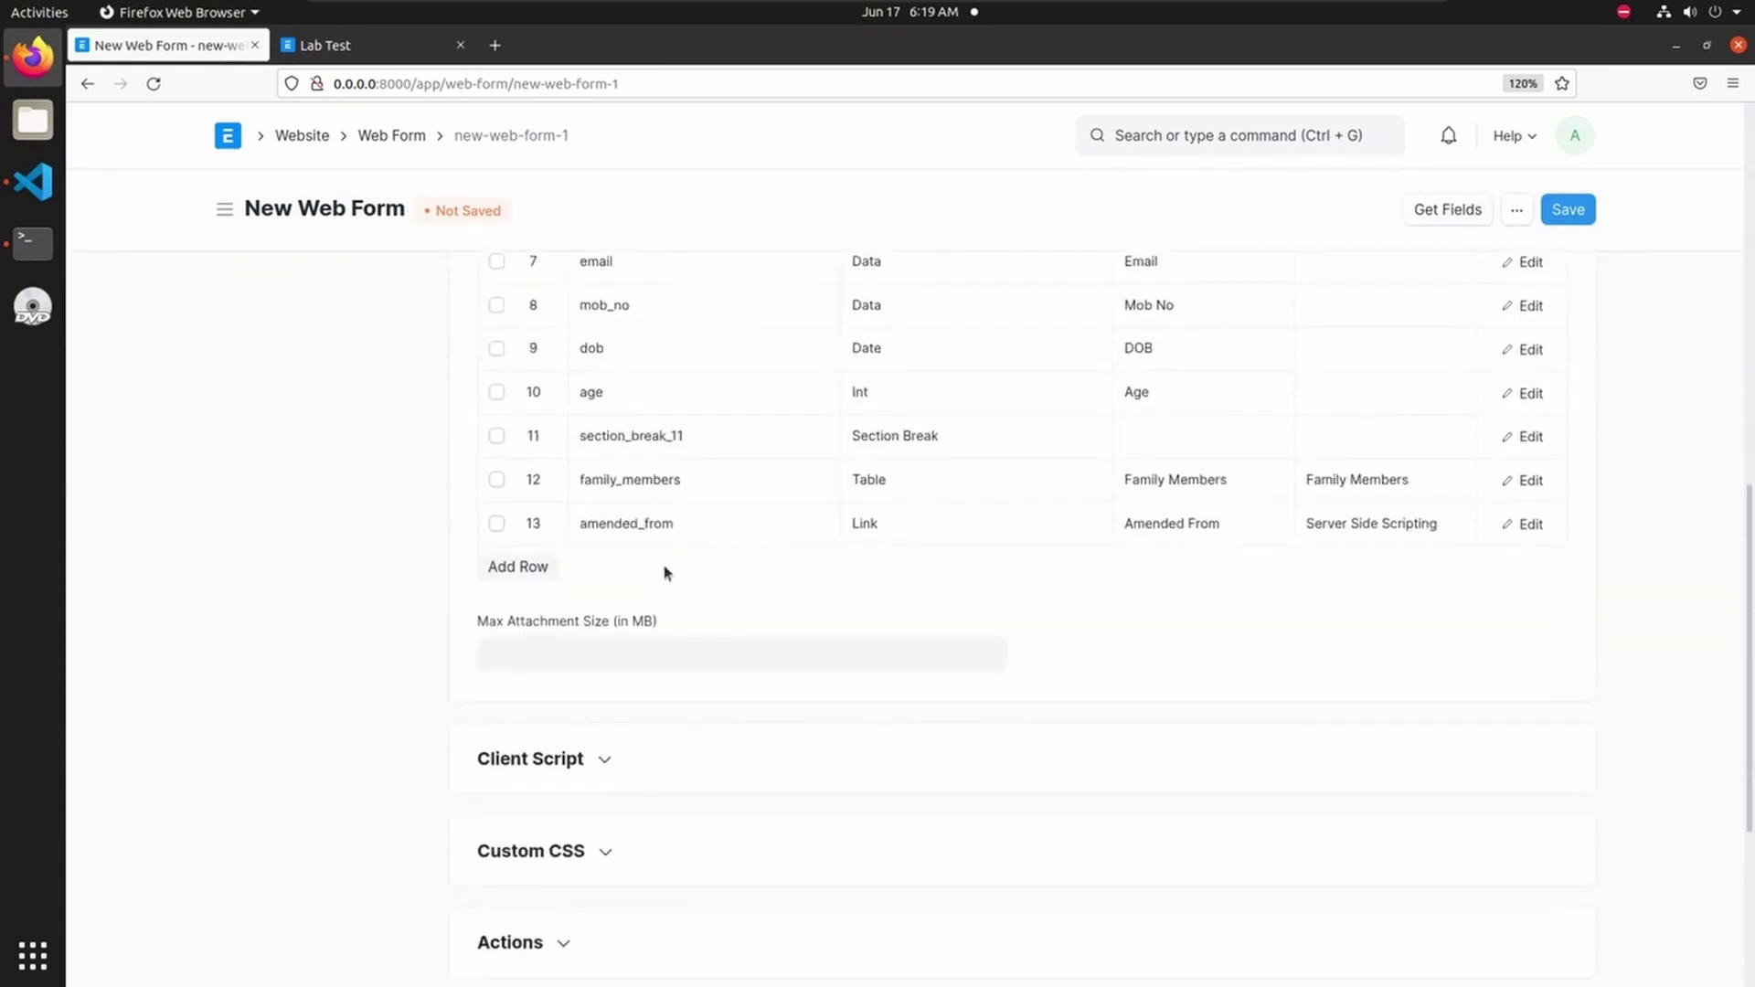
scroll(743, 568, up, 14)
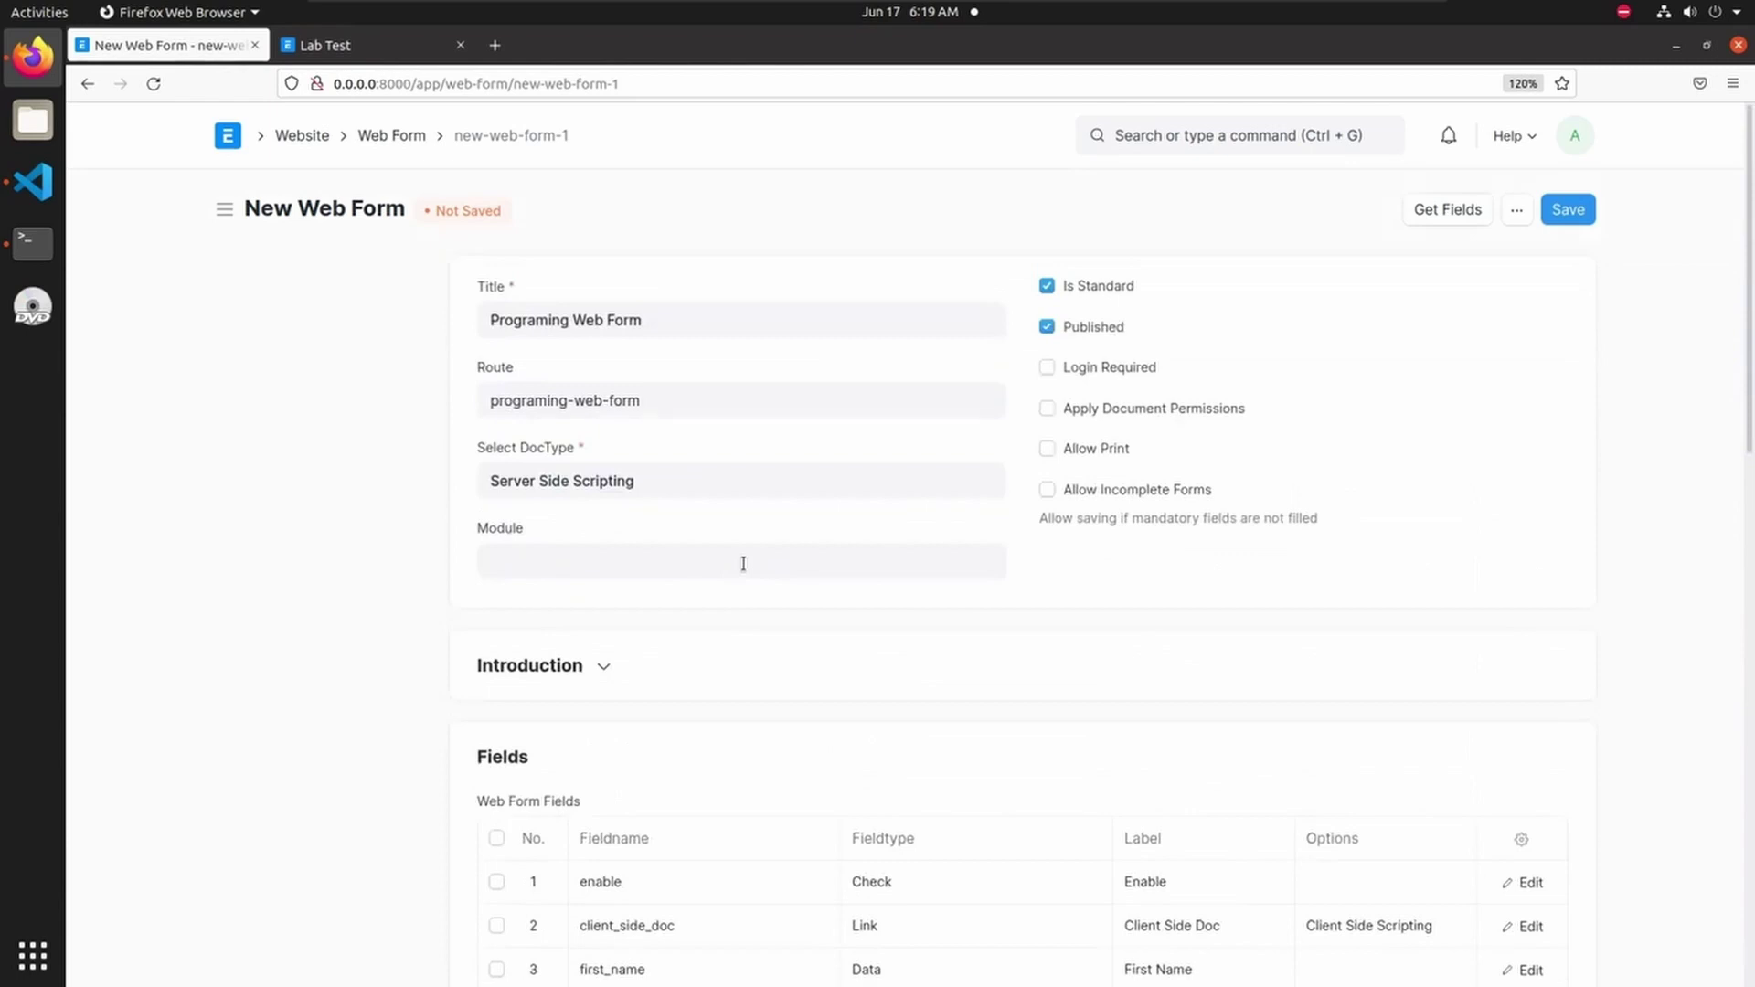
scroll(636, 667, down, 2)
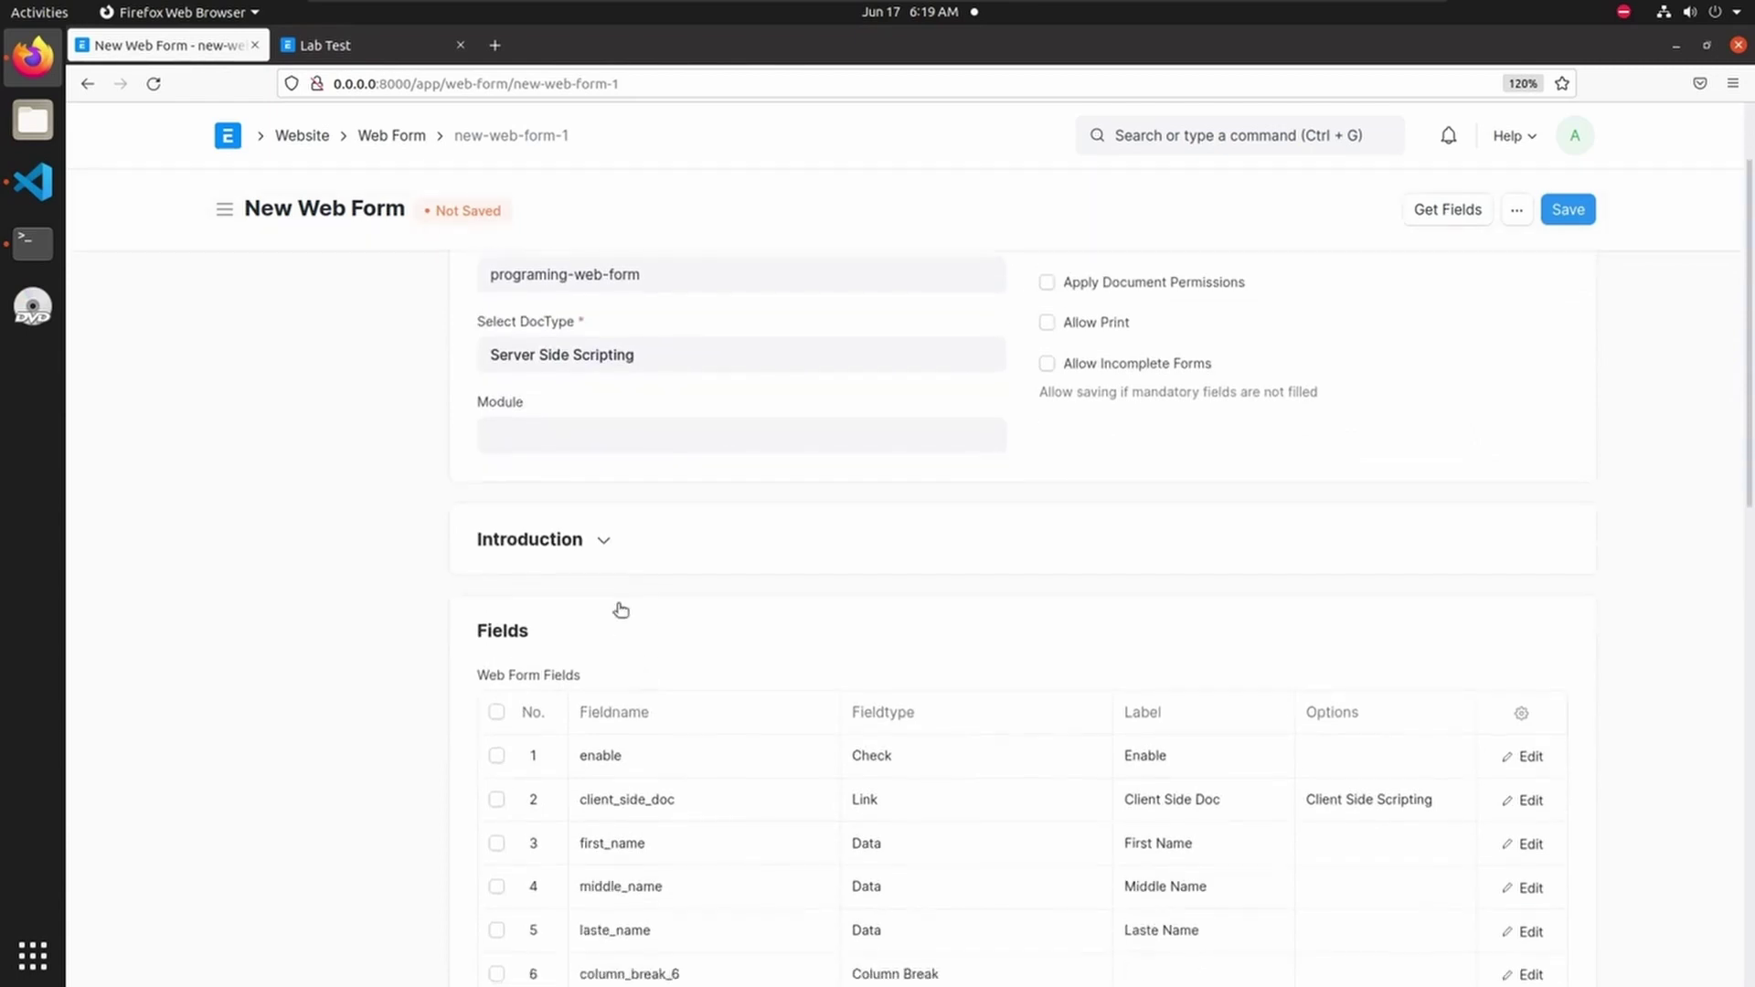
click(615, 549)
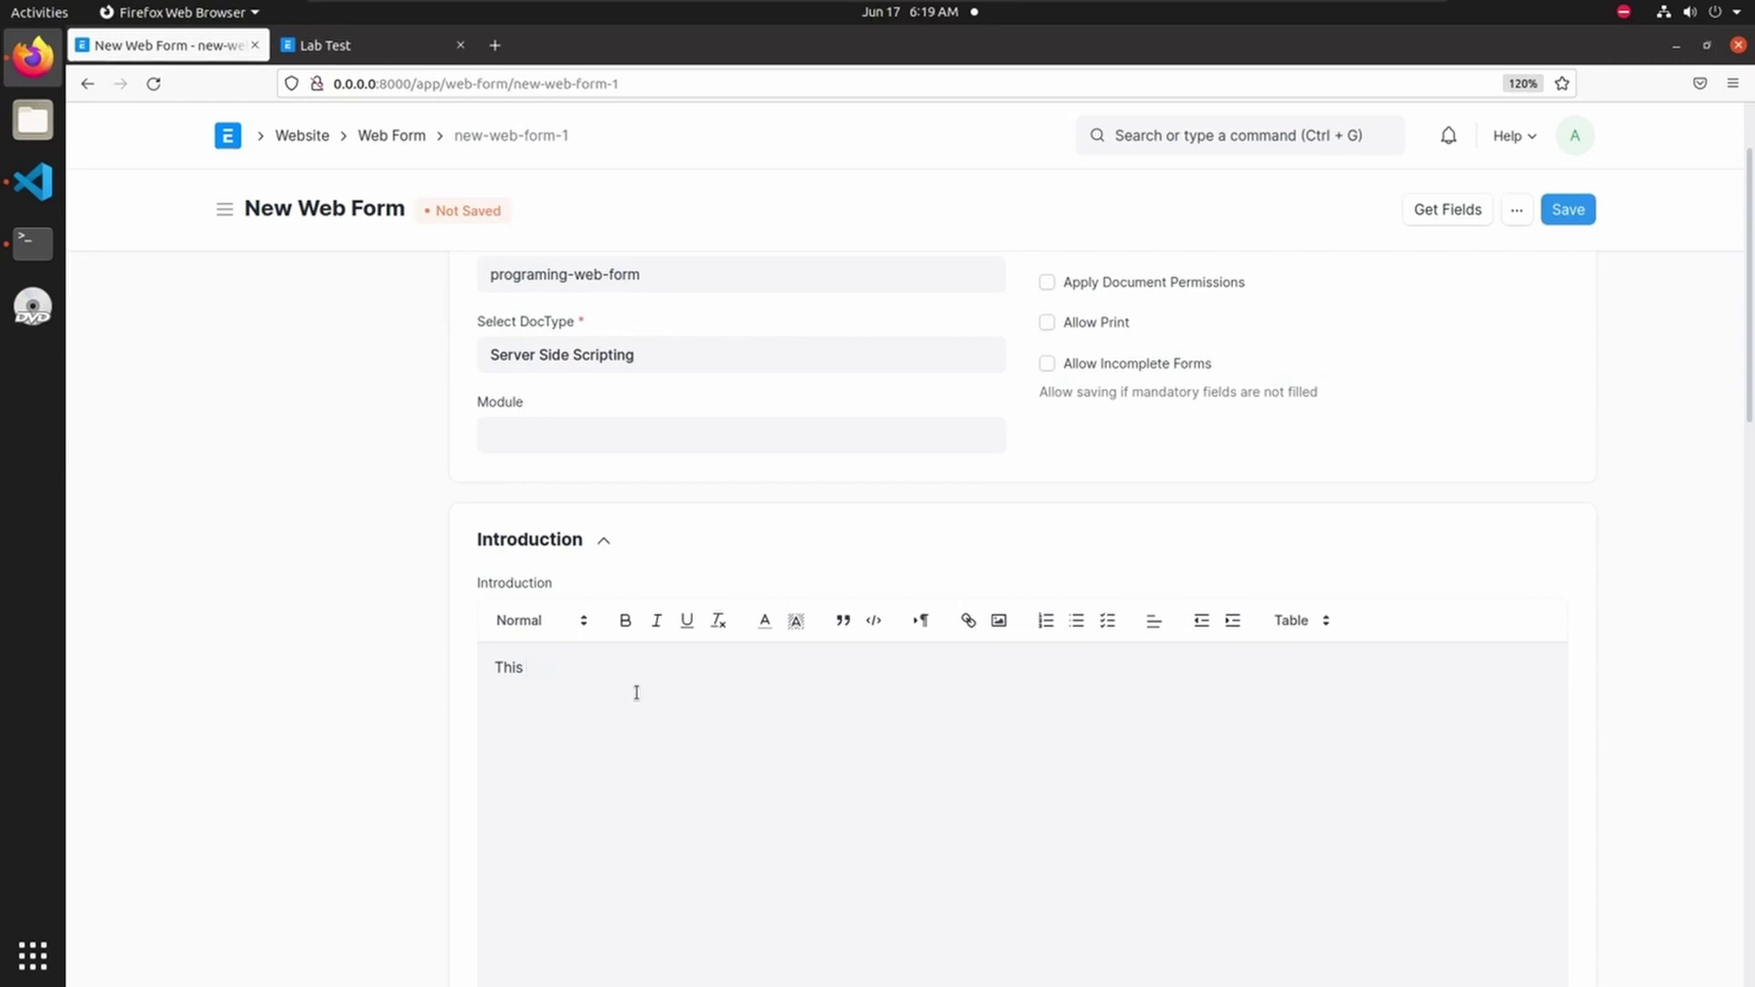
- Type the introduction 'This is a programing module web from'
text(rograming module web from)
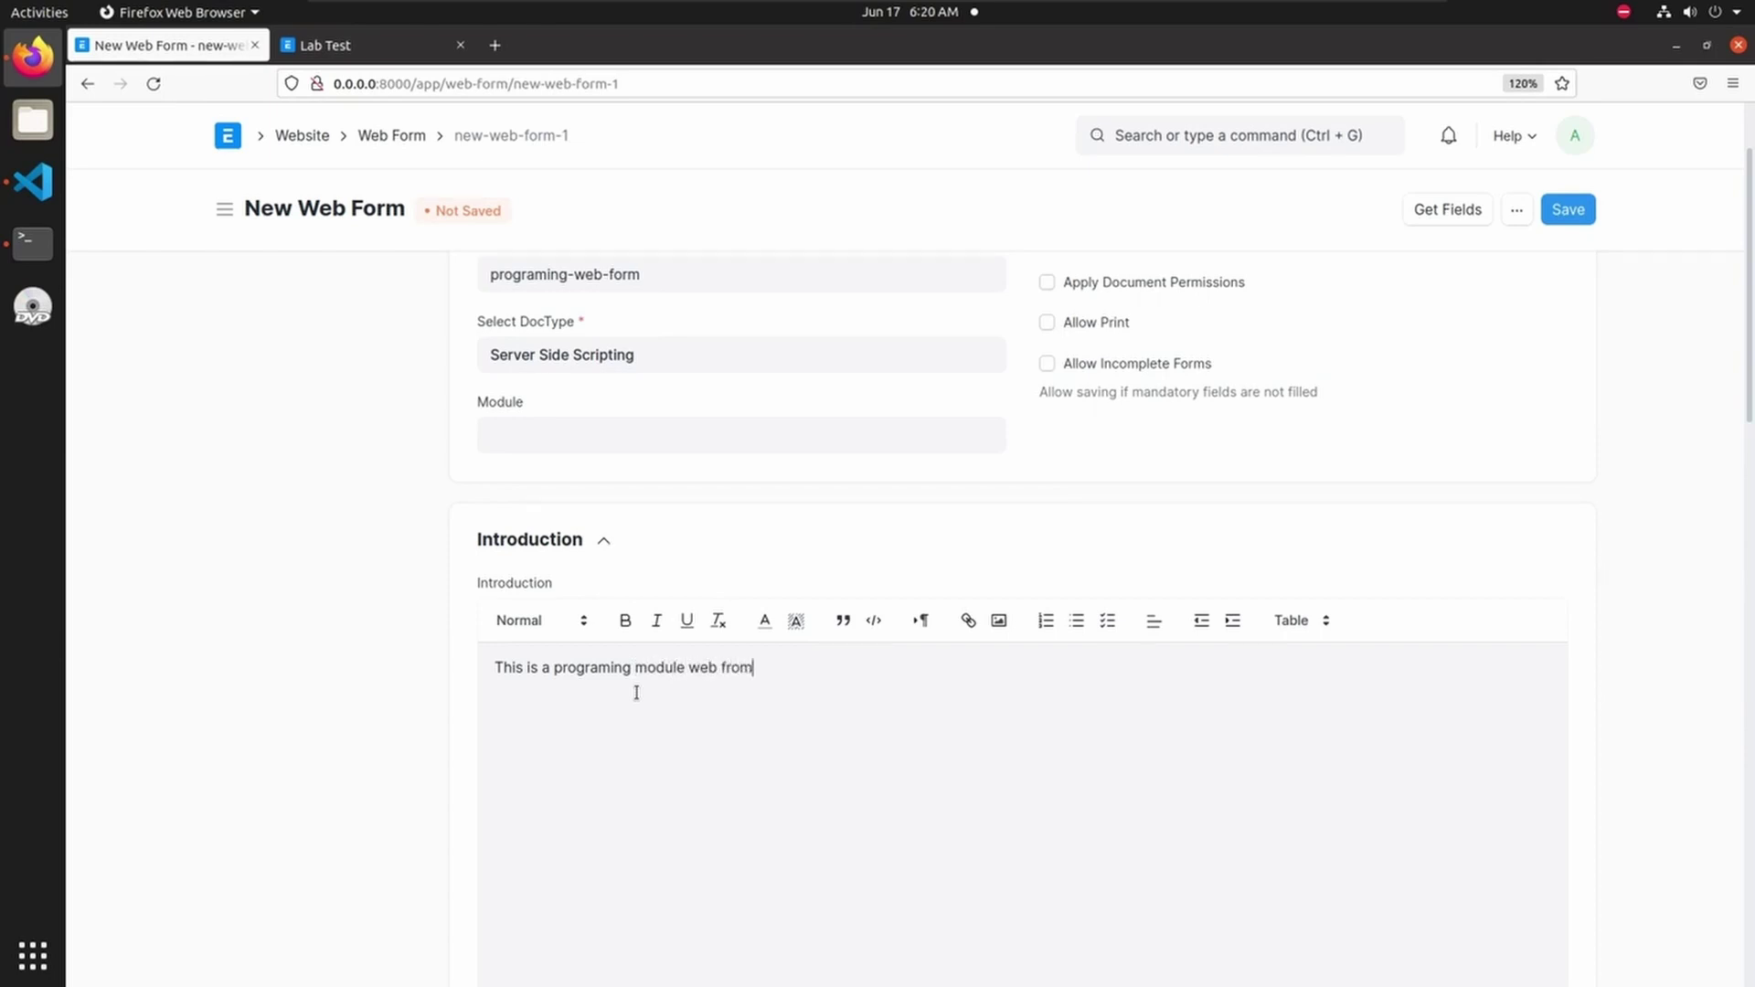
- Expand the Client Script section to check it, then collapse it again
scroll(870, 692, down, 15)
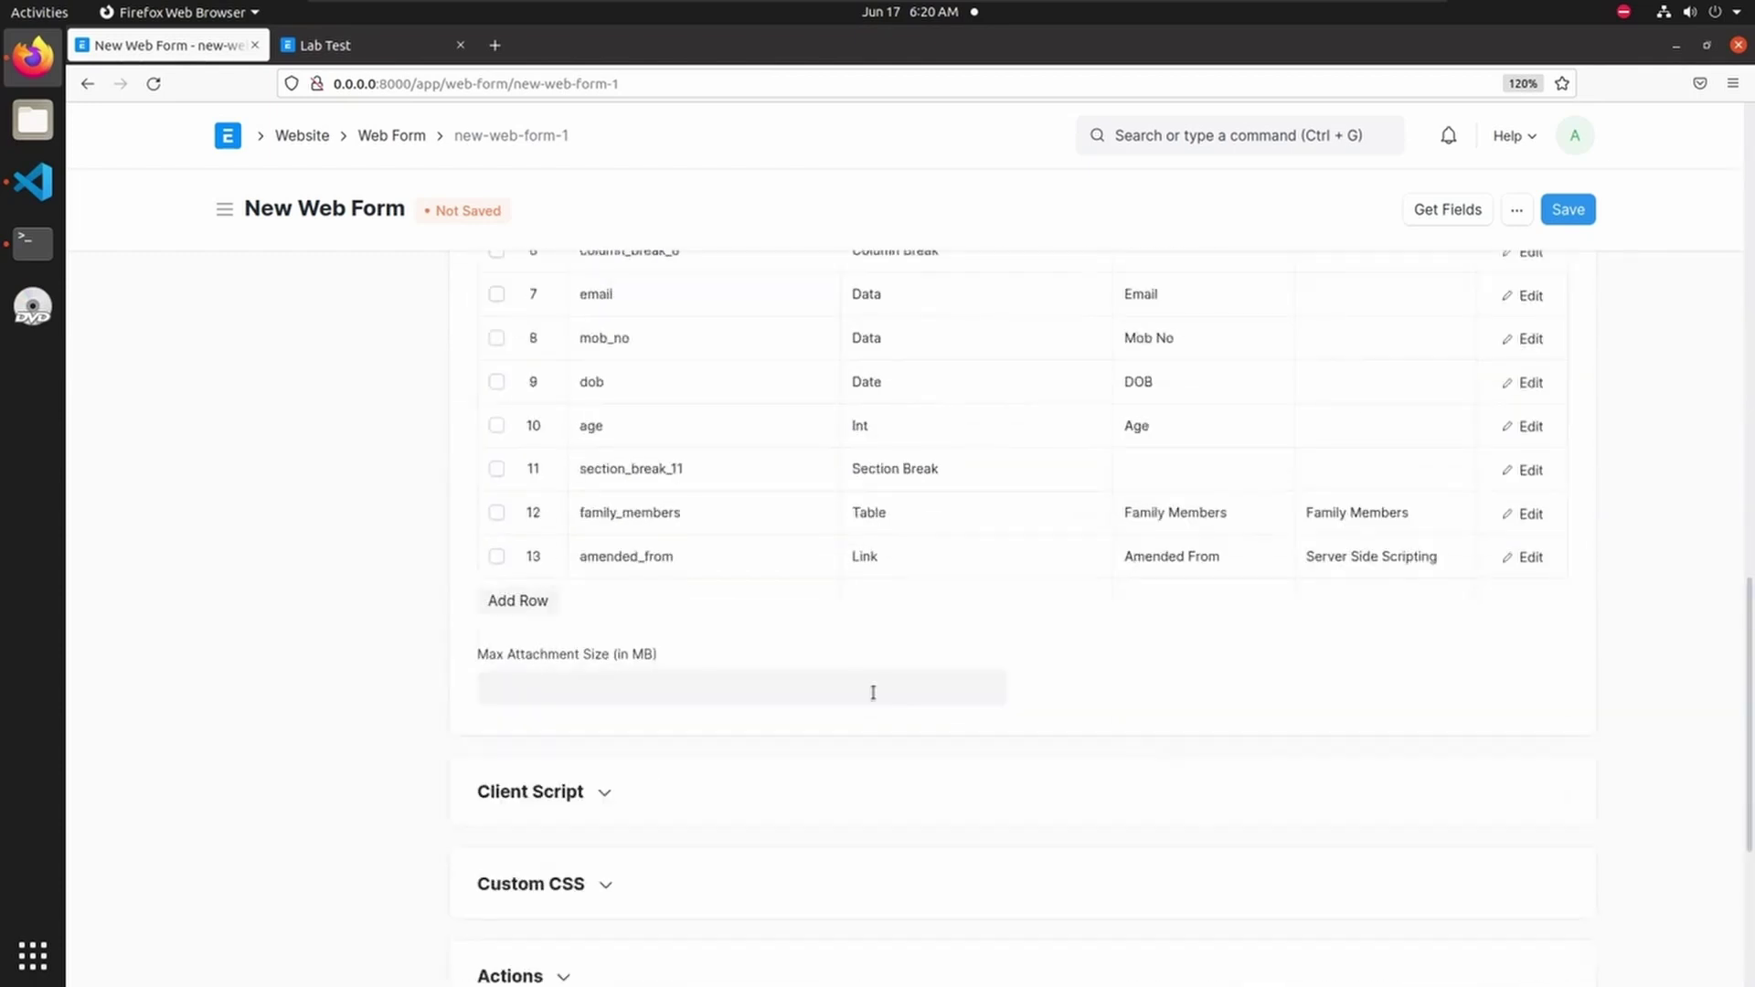
scroll(468, 731, down, 3)
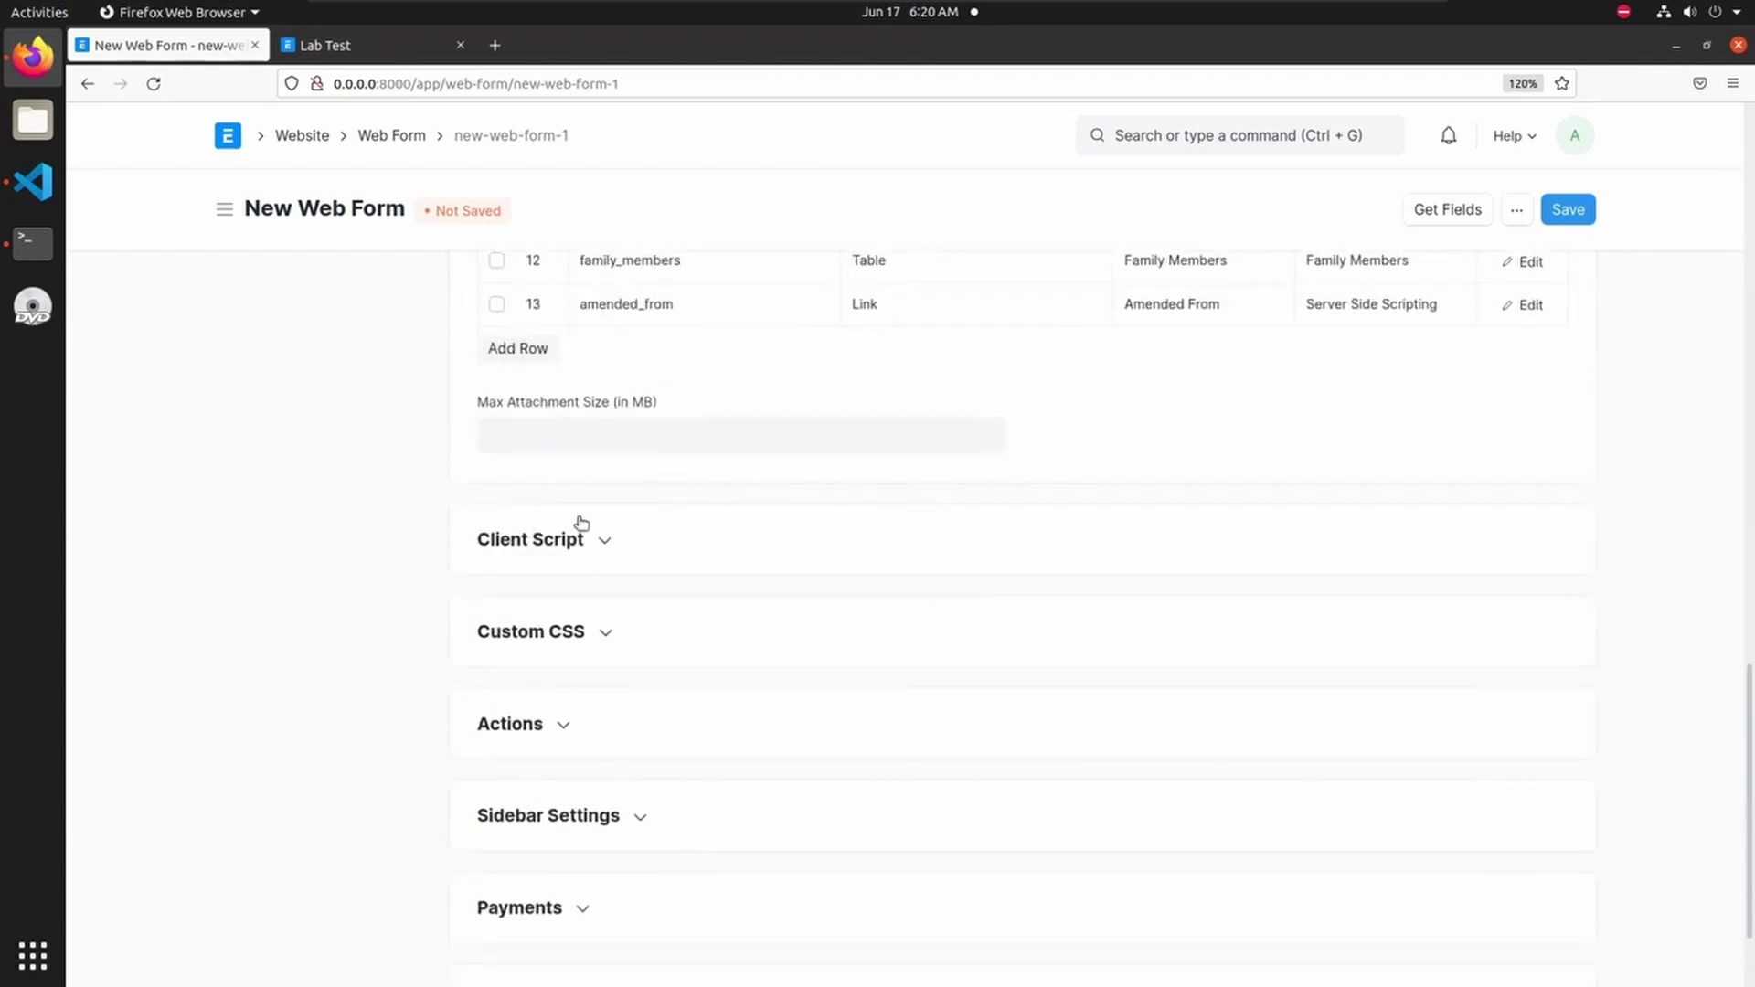
click(580, 546)
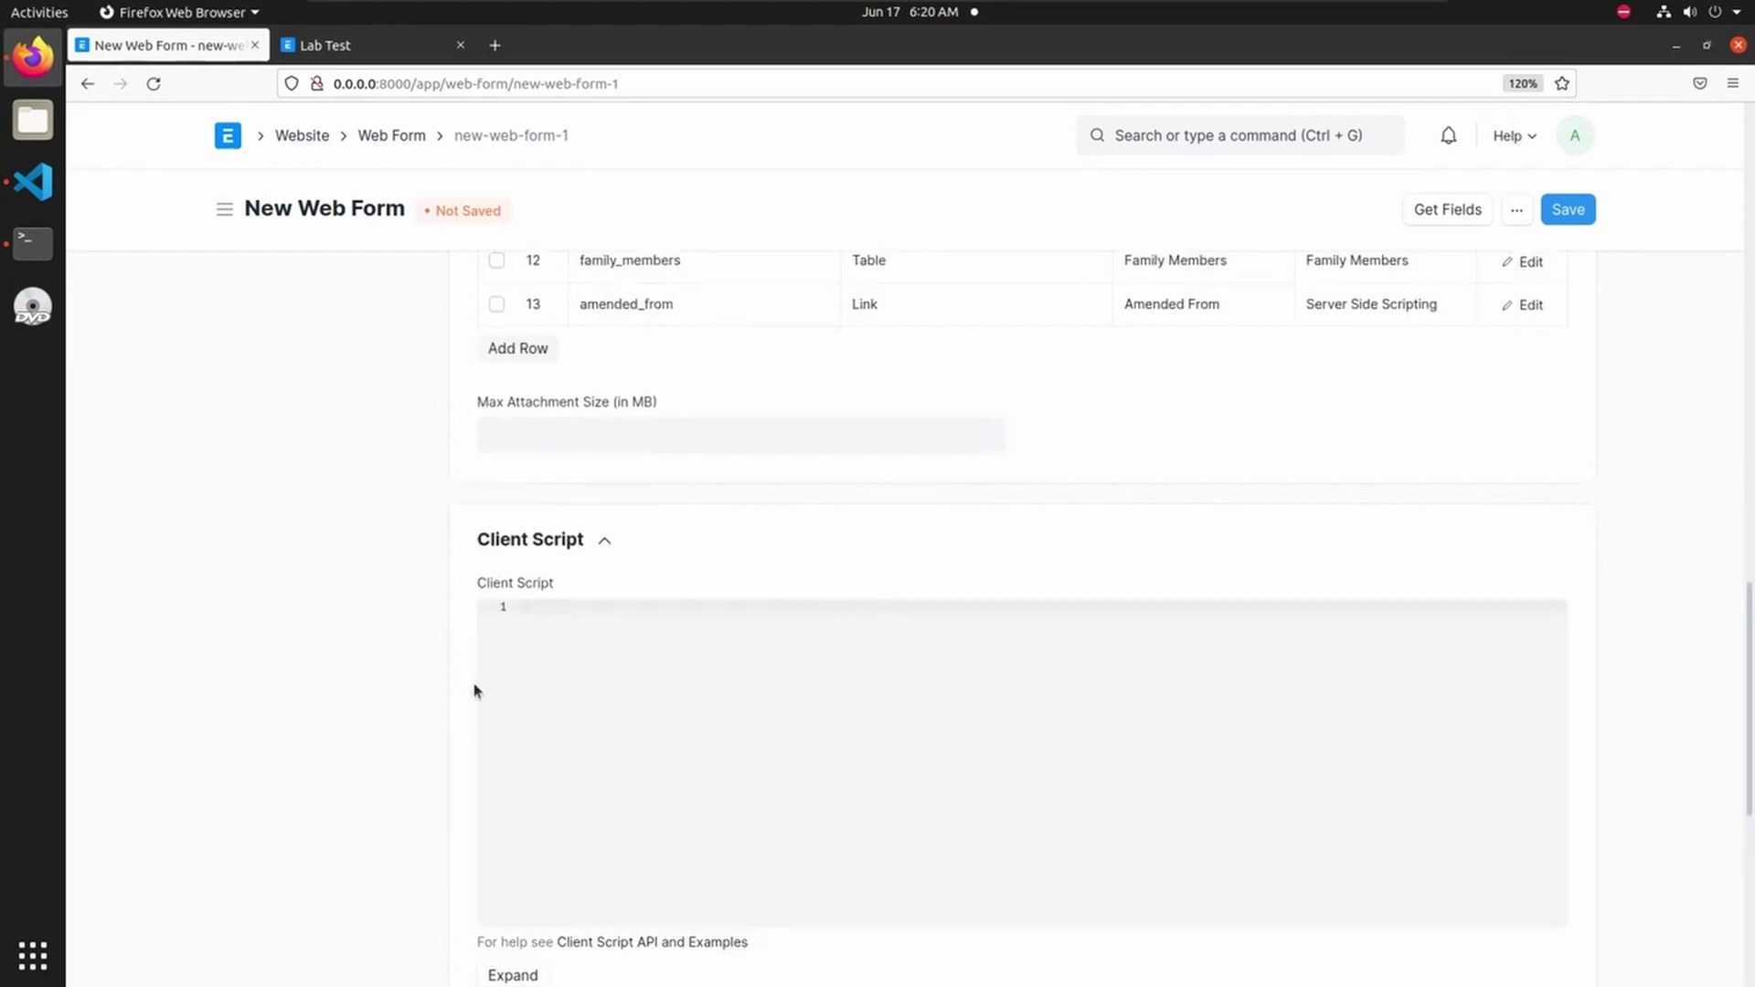
scroll(637, 571, down, 4)
scroll(604, 439, up, 3)
click(605, 415)
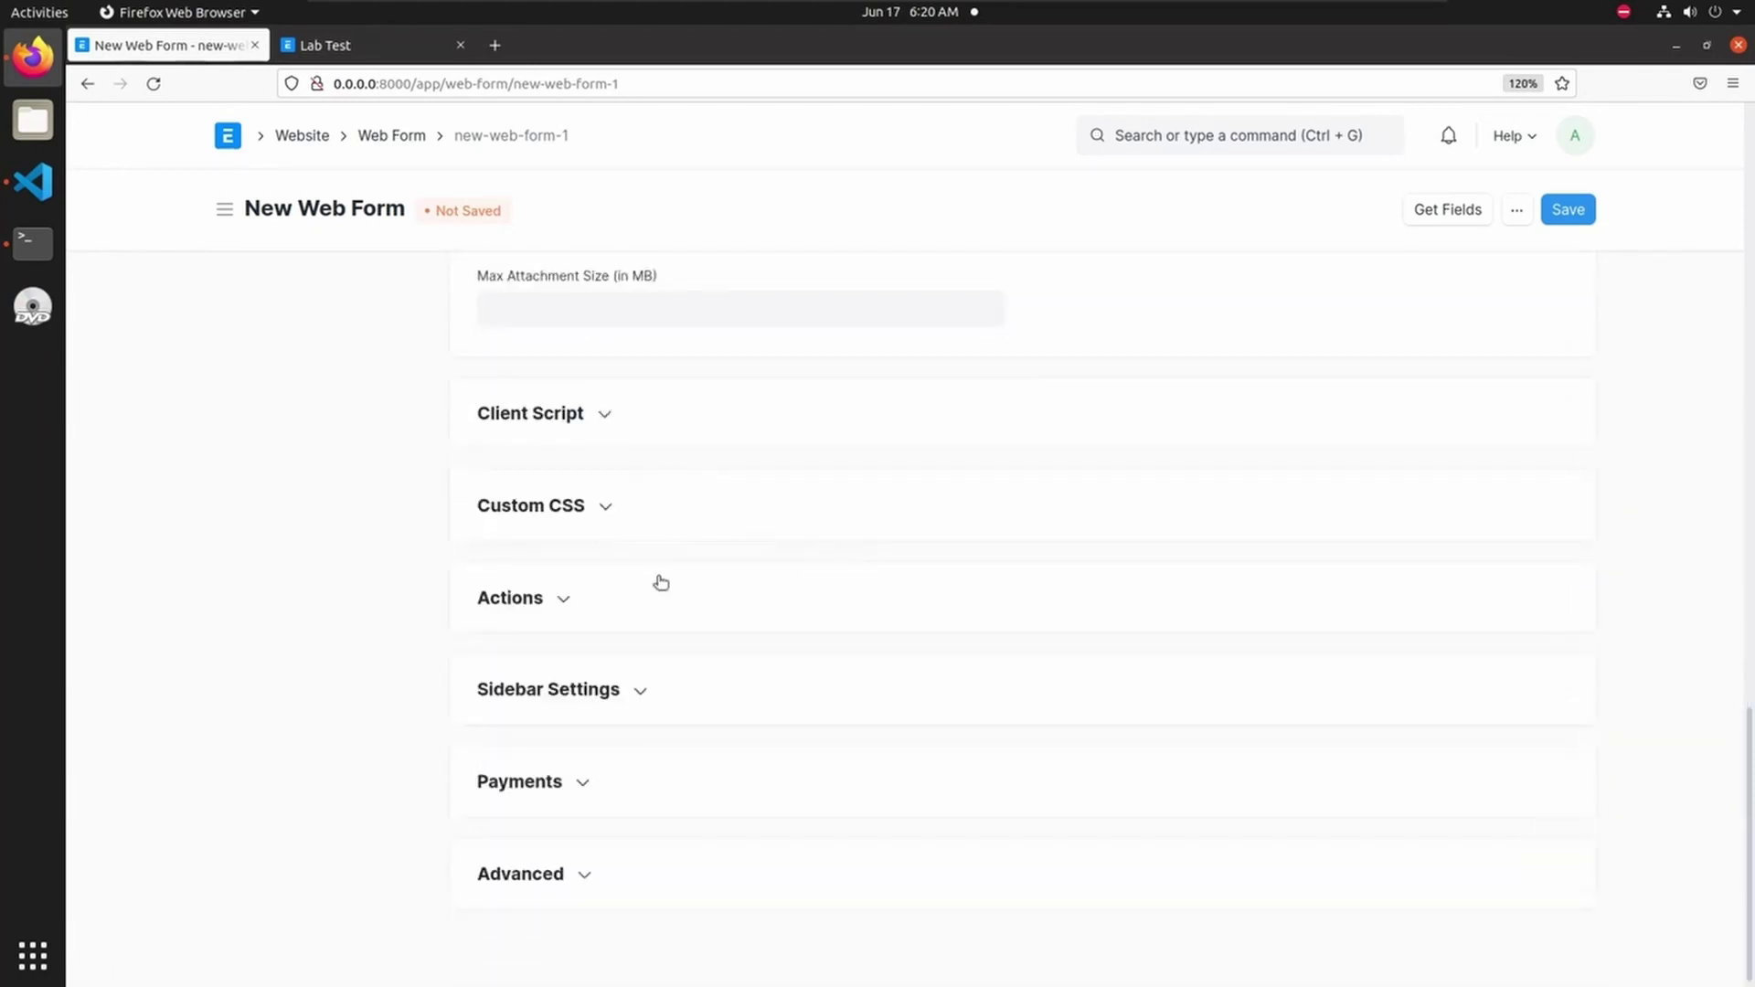
- Expand Custom CSS, Actions (Button Label 'Save', Success URL '/programing-web-form') and Sidebar Settings
click(592, 509)
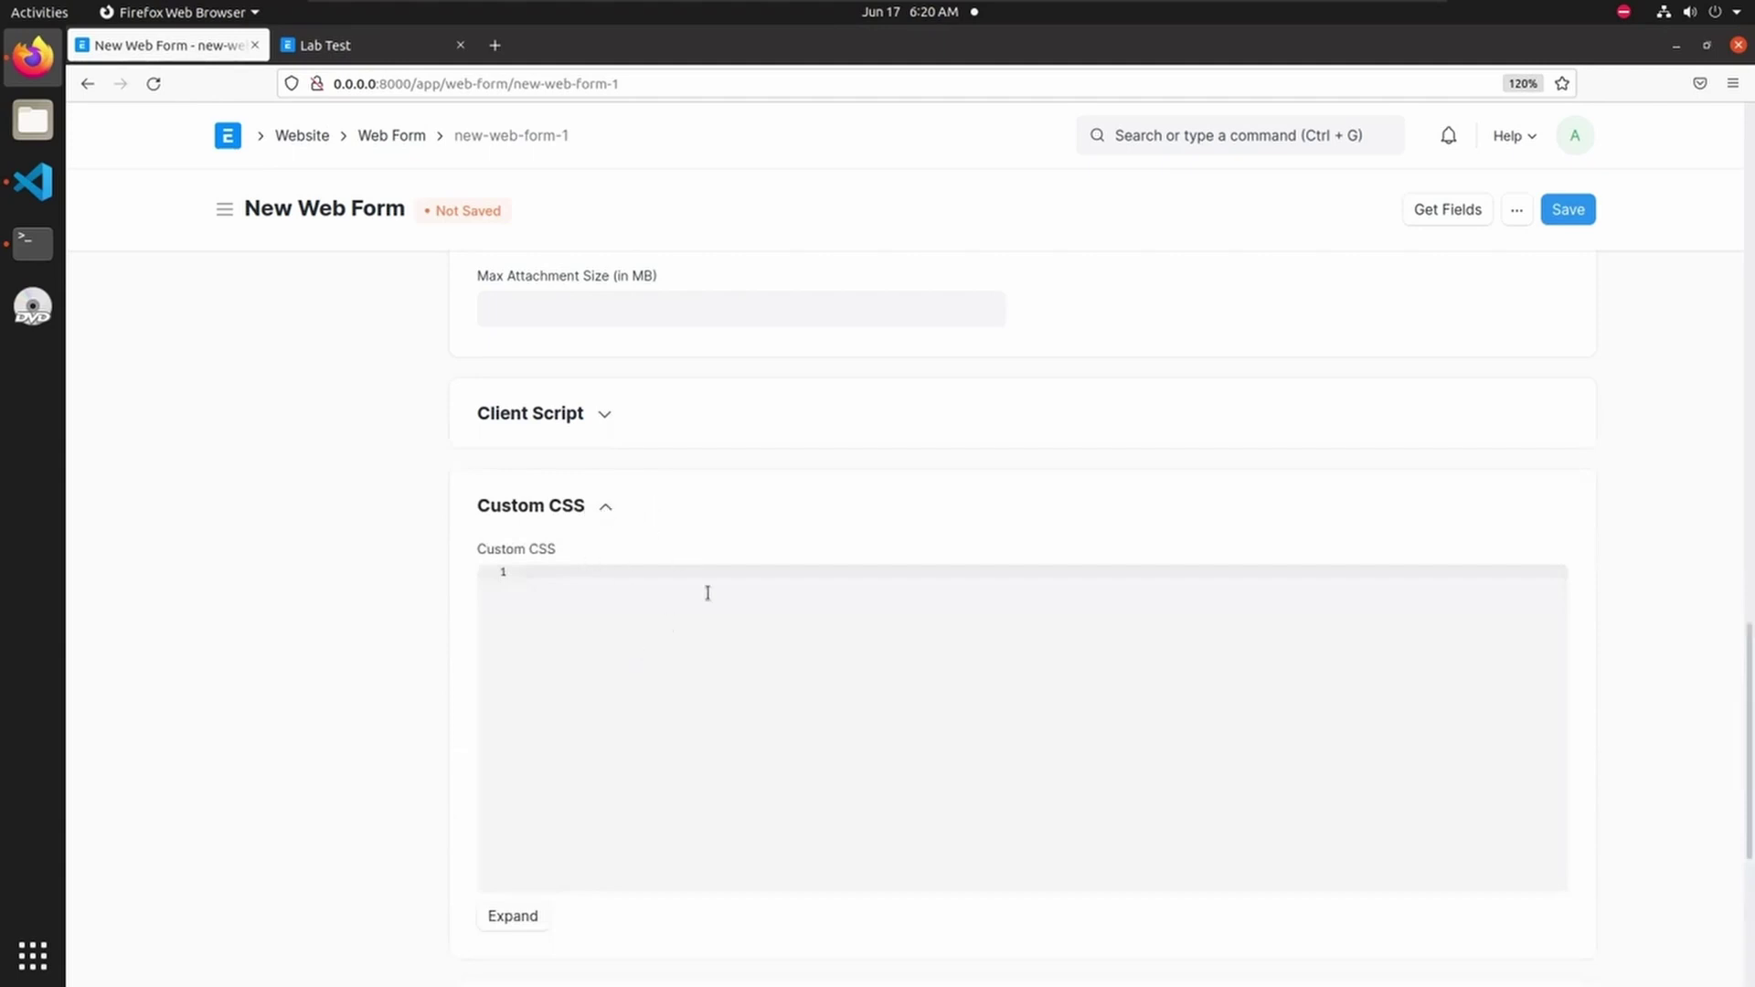
scroll(451, 646, down, 4)
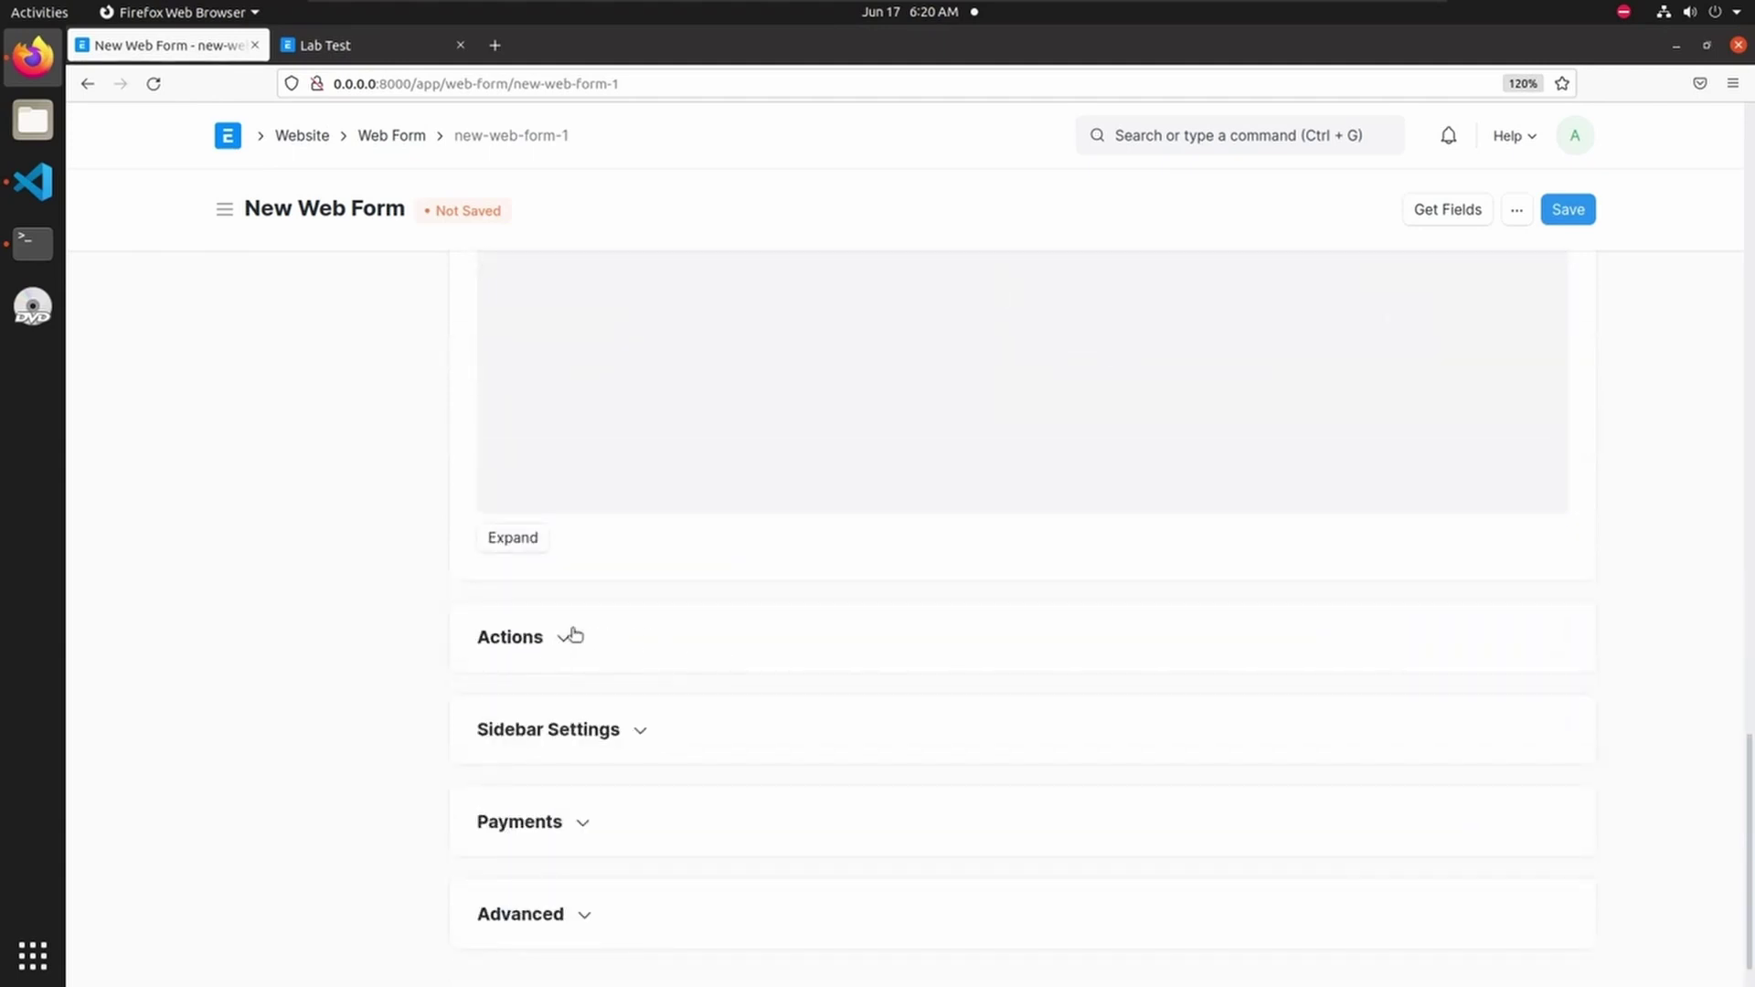
click(569, 637)
scroll(713, 638, down, 3)
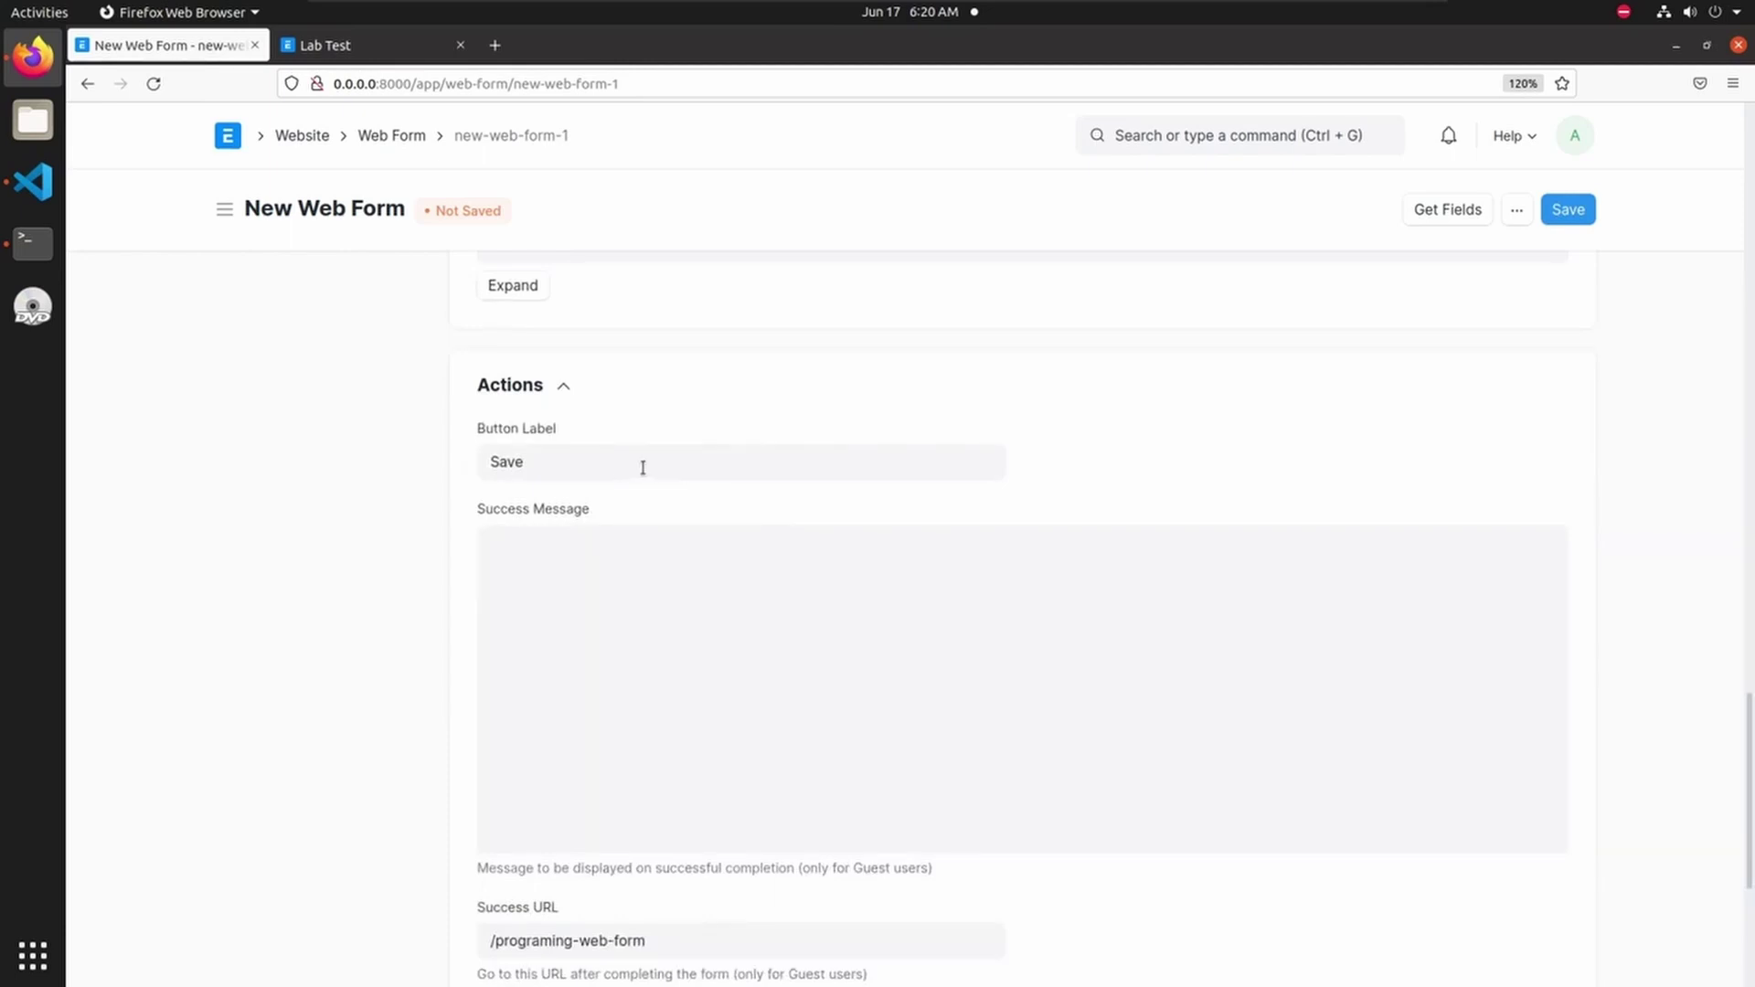
scroll(654, 493, down, 3)
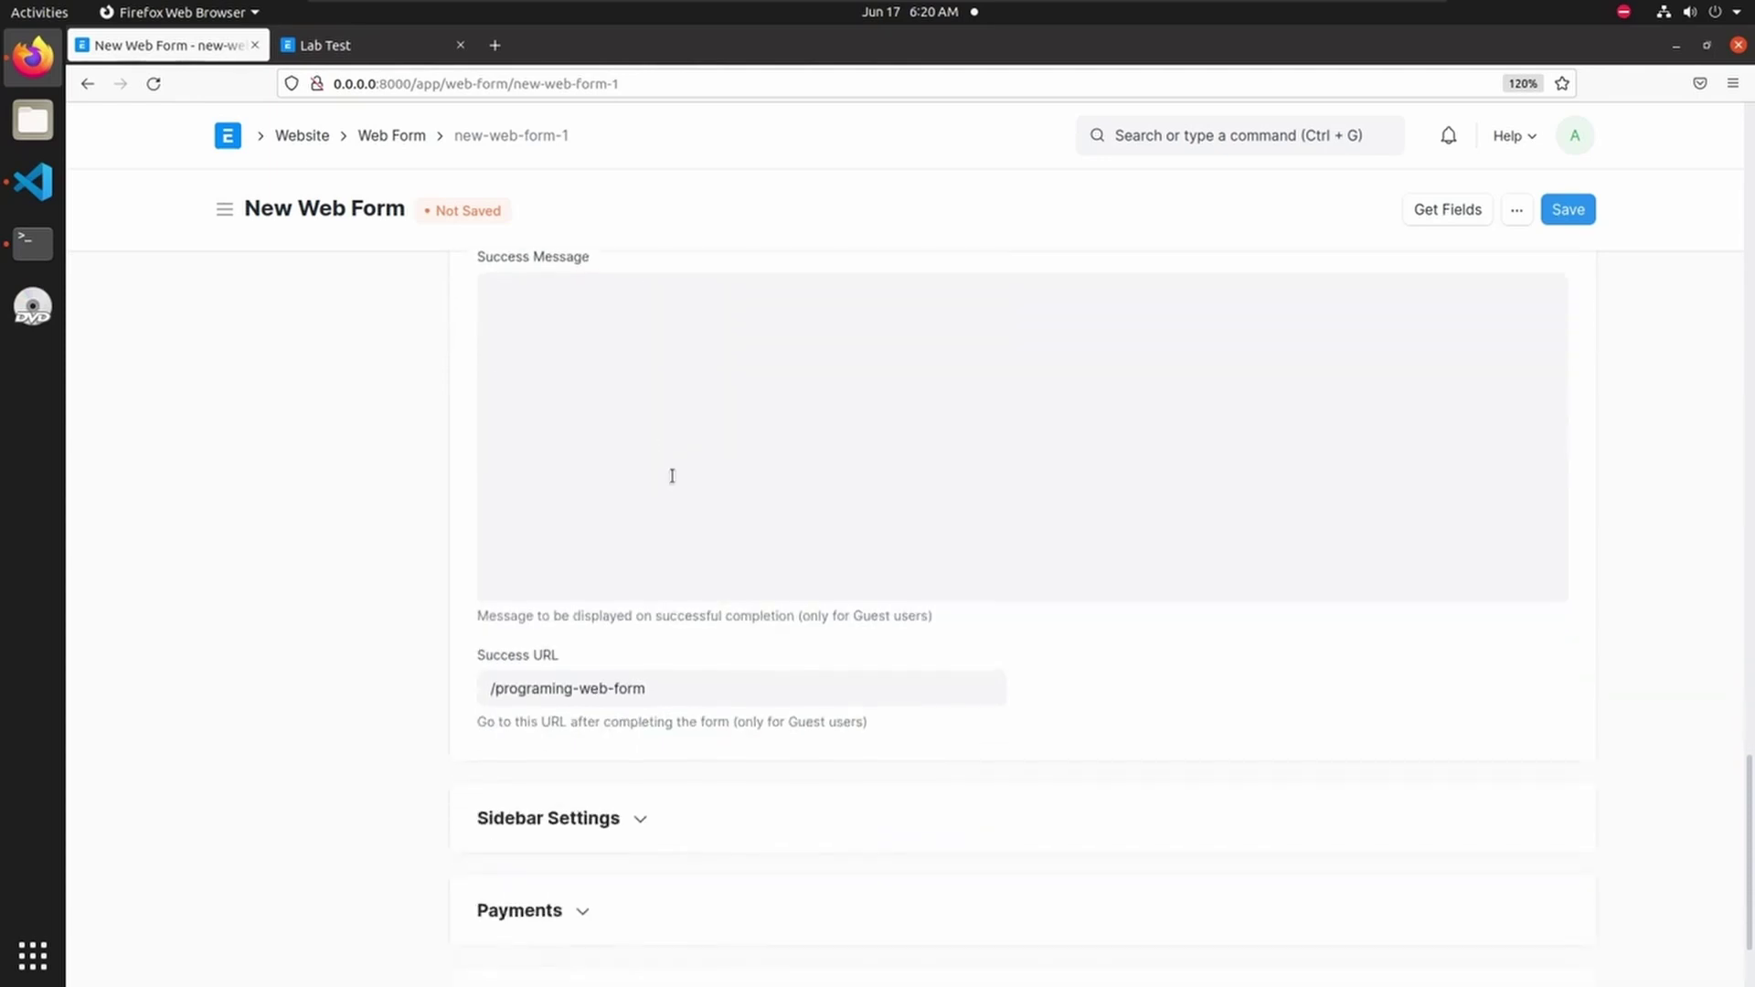
scroll(616, 531, up, 5)
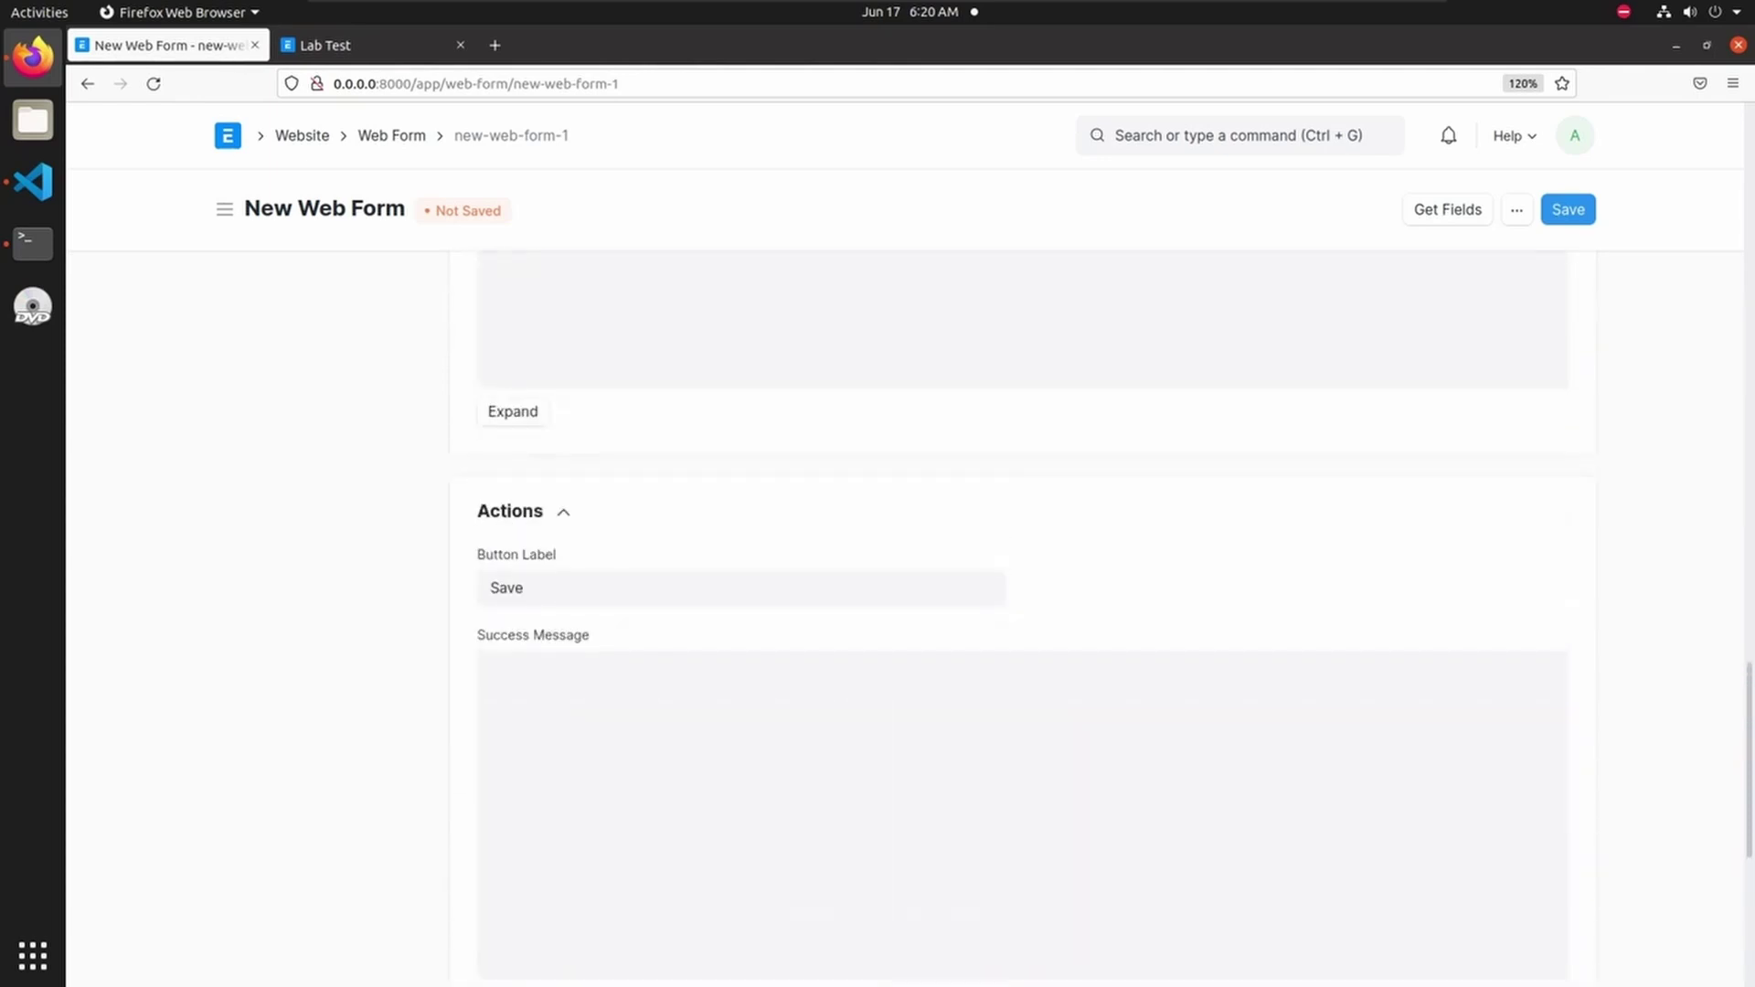
scroll(565, 596, down, 5)
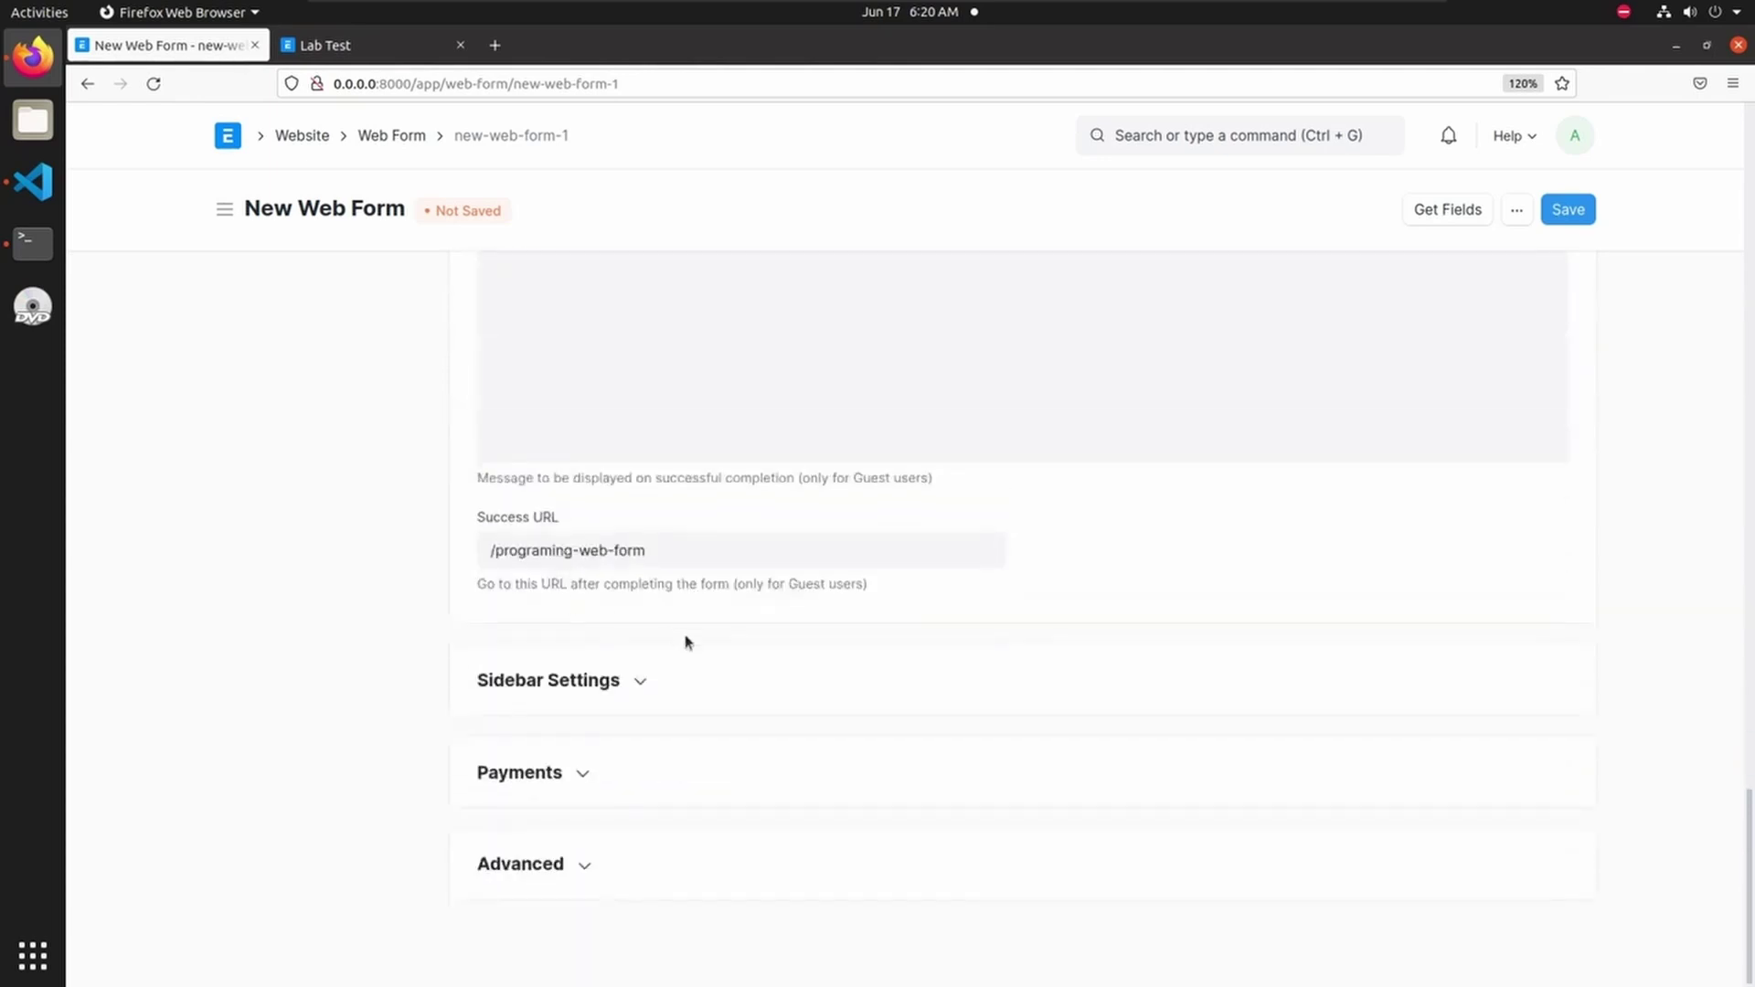
click(615, 682)
- Expand Payments and switch Accept Payment on, then back off
scroll(734, 680, down, 3)
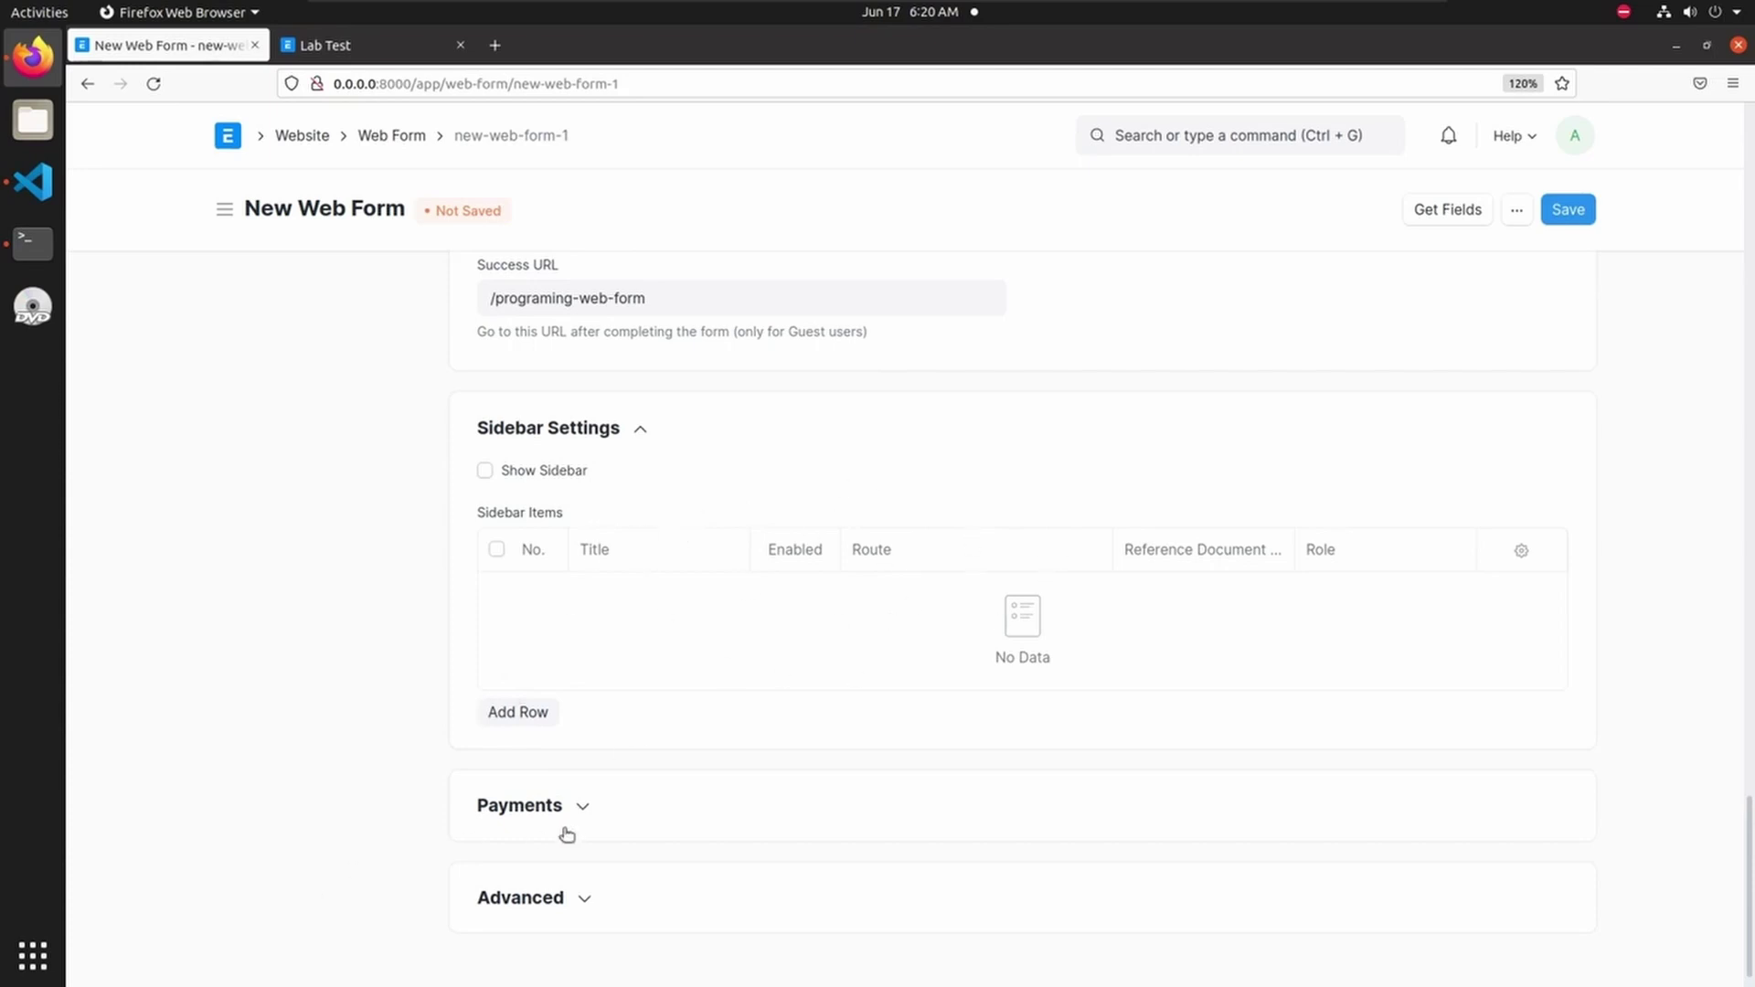
scroll(646, 744, up, 2)
scroll(646, 744, down, 3)
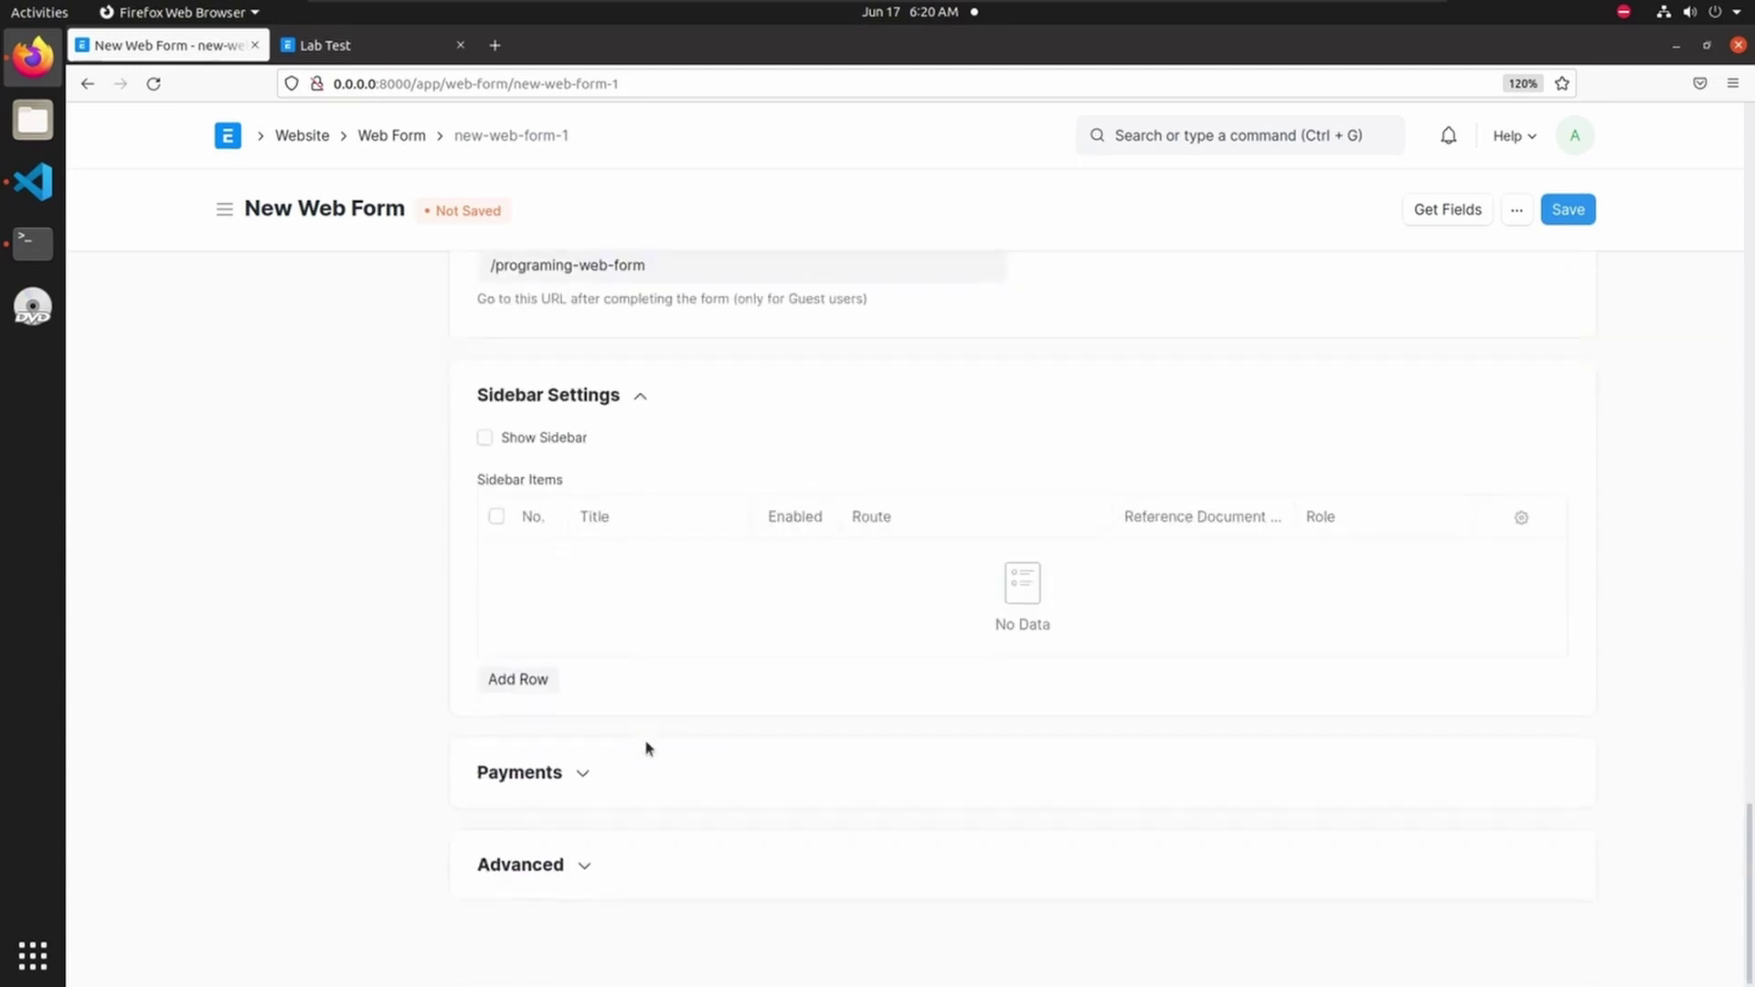
click(569, 773)
click(485, 816)
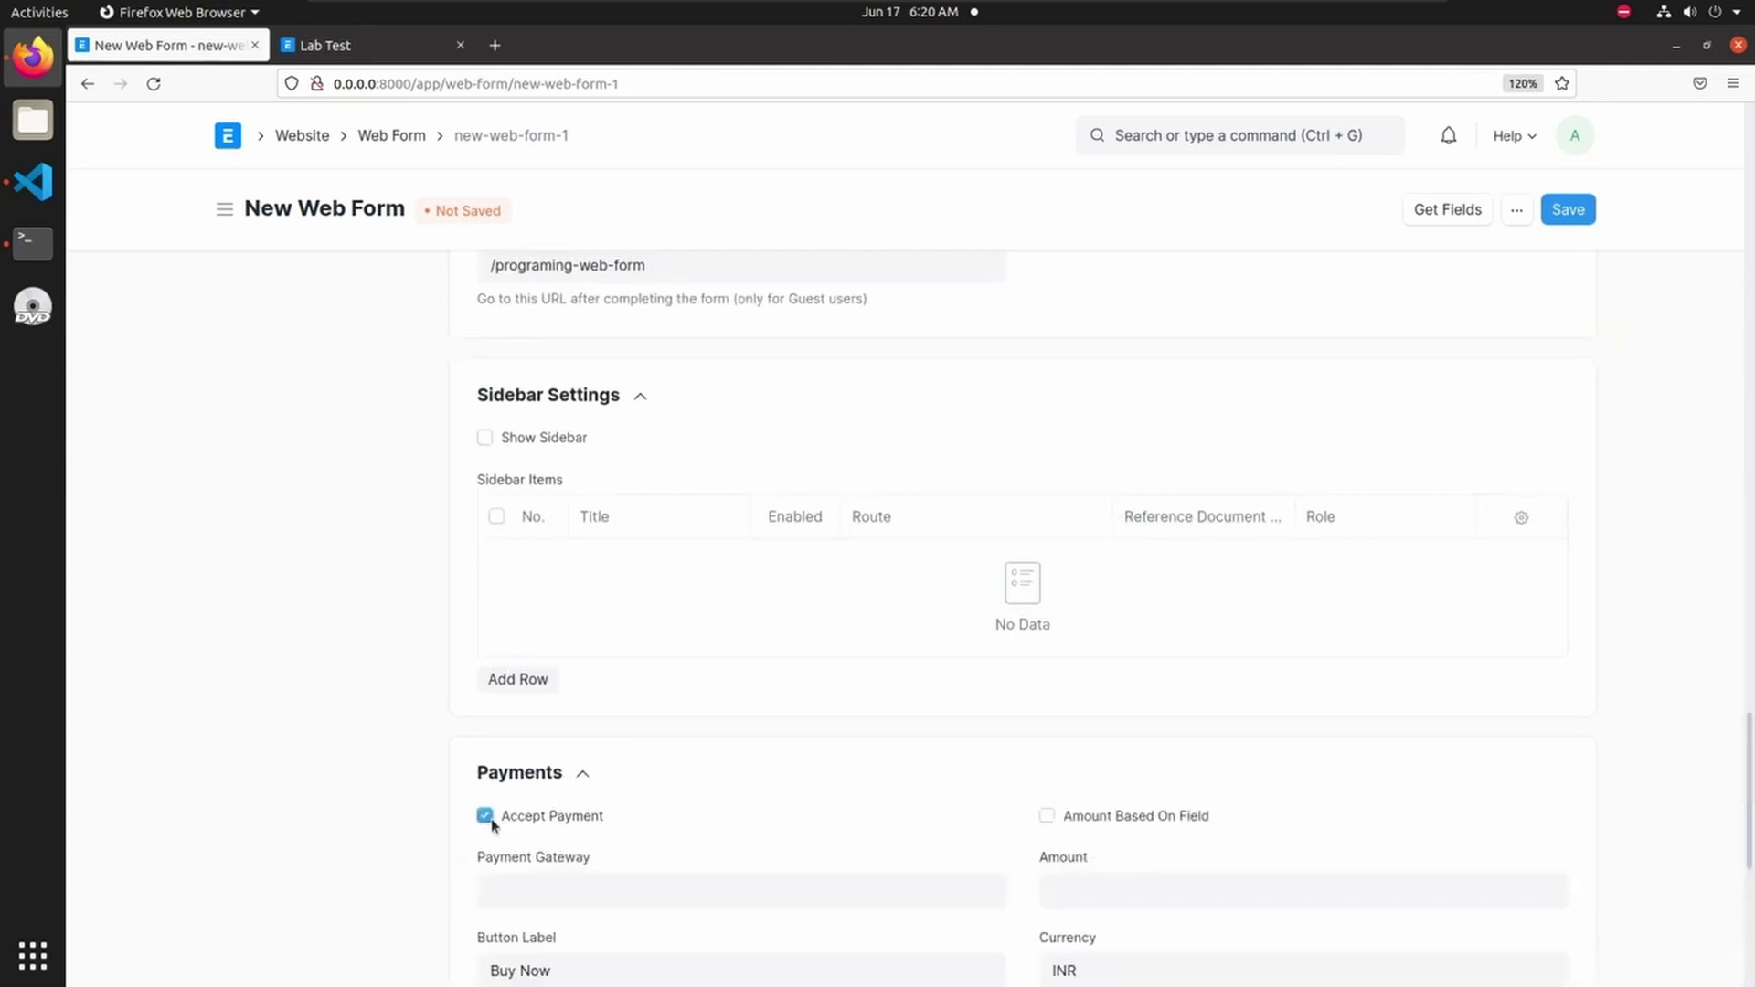
scroll(723, 801, down, 4)
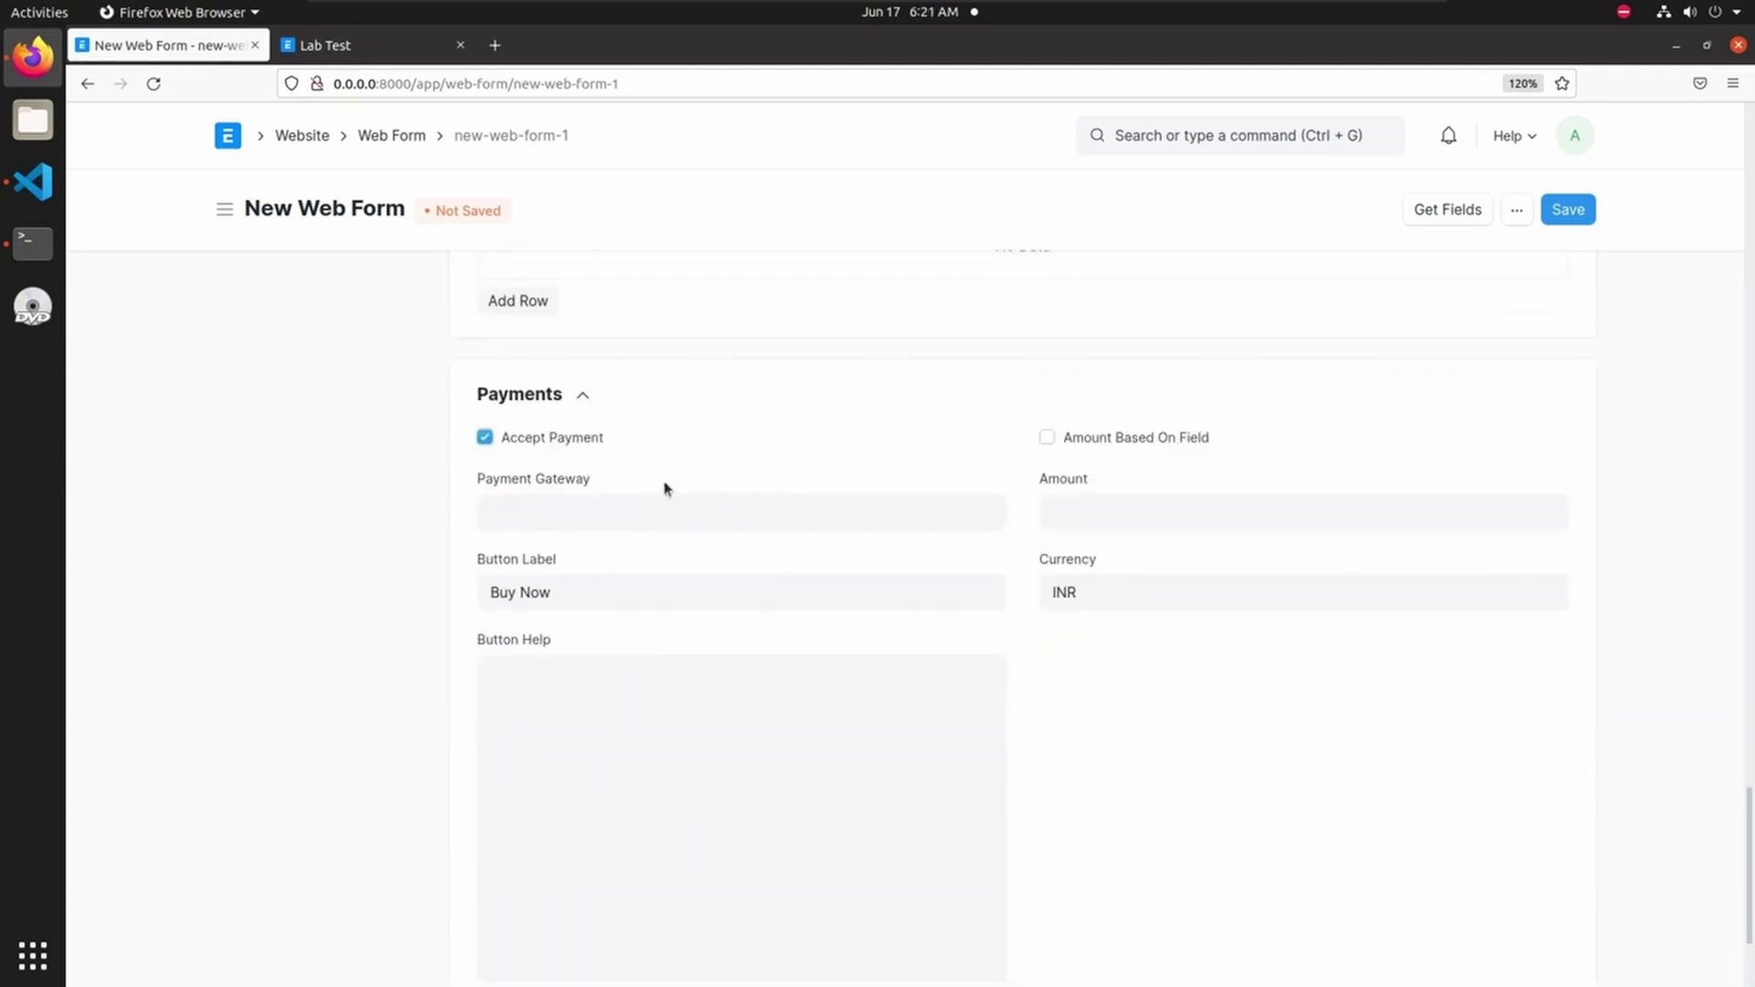
click(485, 437)
- Collapse Custom CSS, save the web form and view its public page
scroll(894, 519, up, 5)
scroll(894, 519, up, 15)
scroll(993, 508, up, 2)
scroll(991, 505, down, 6)
scroll(807, 649, down, 10)
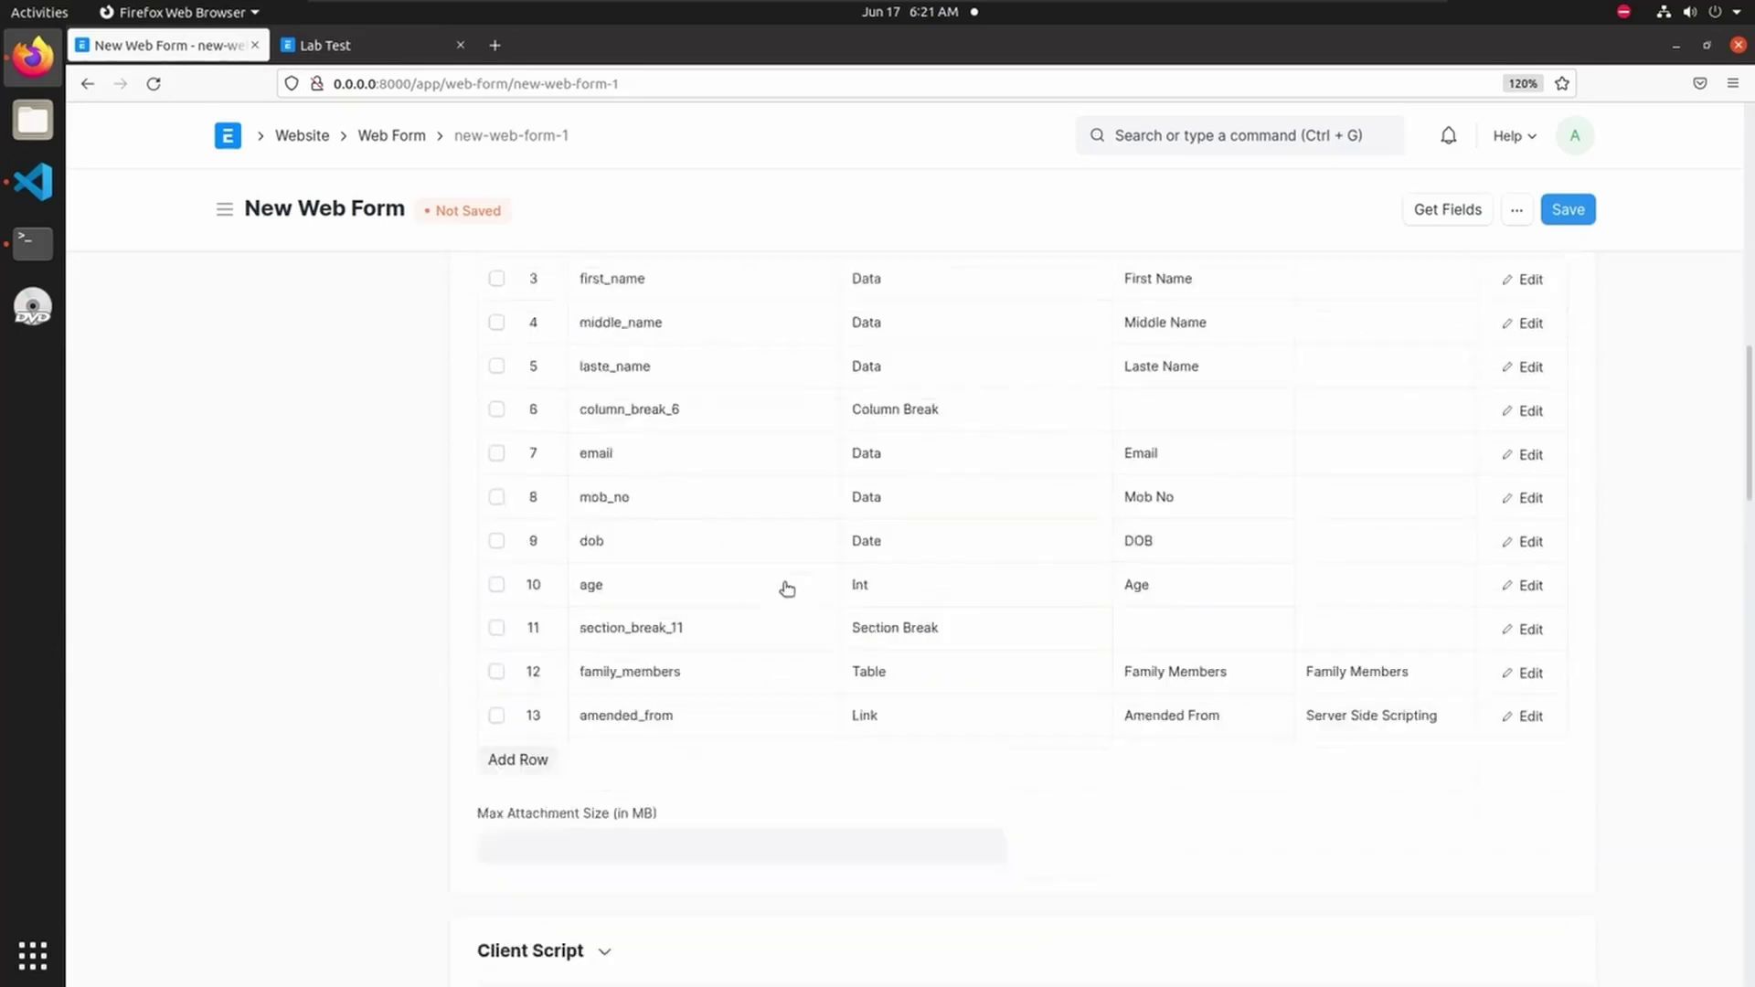
scroll(643, 761, down, 2)
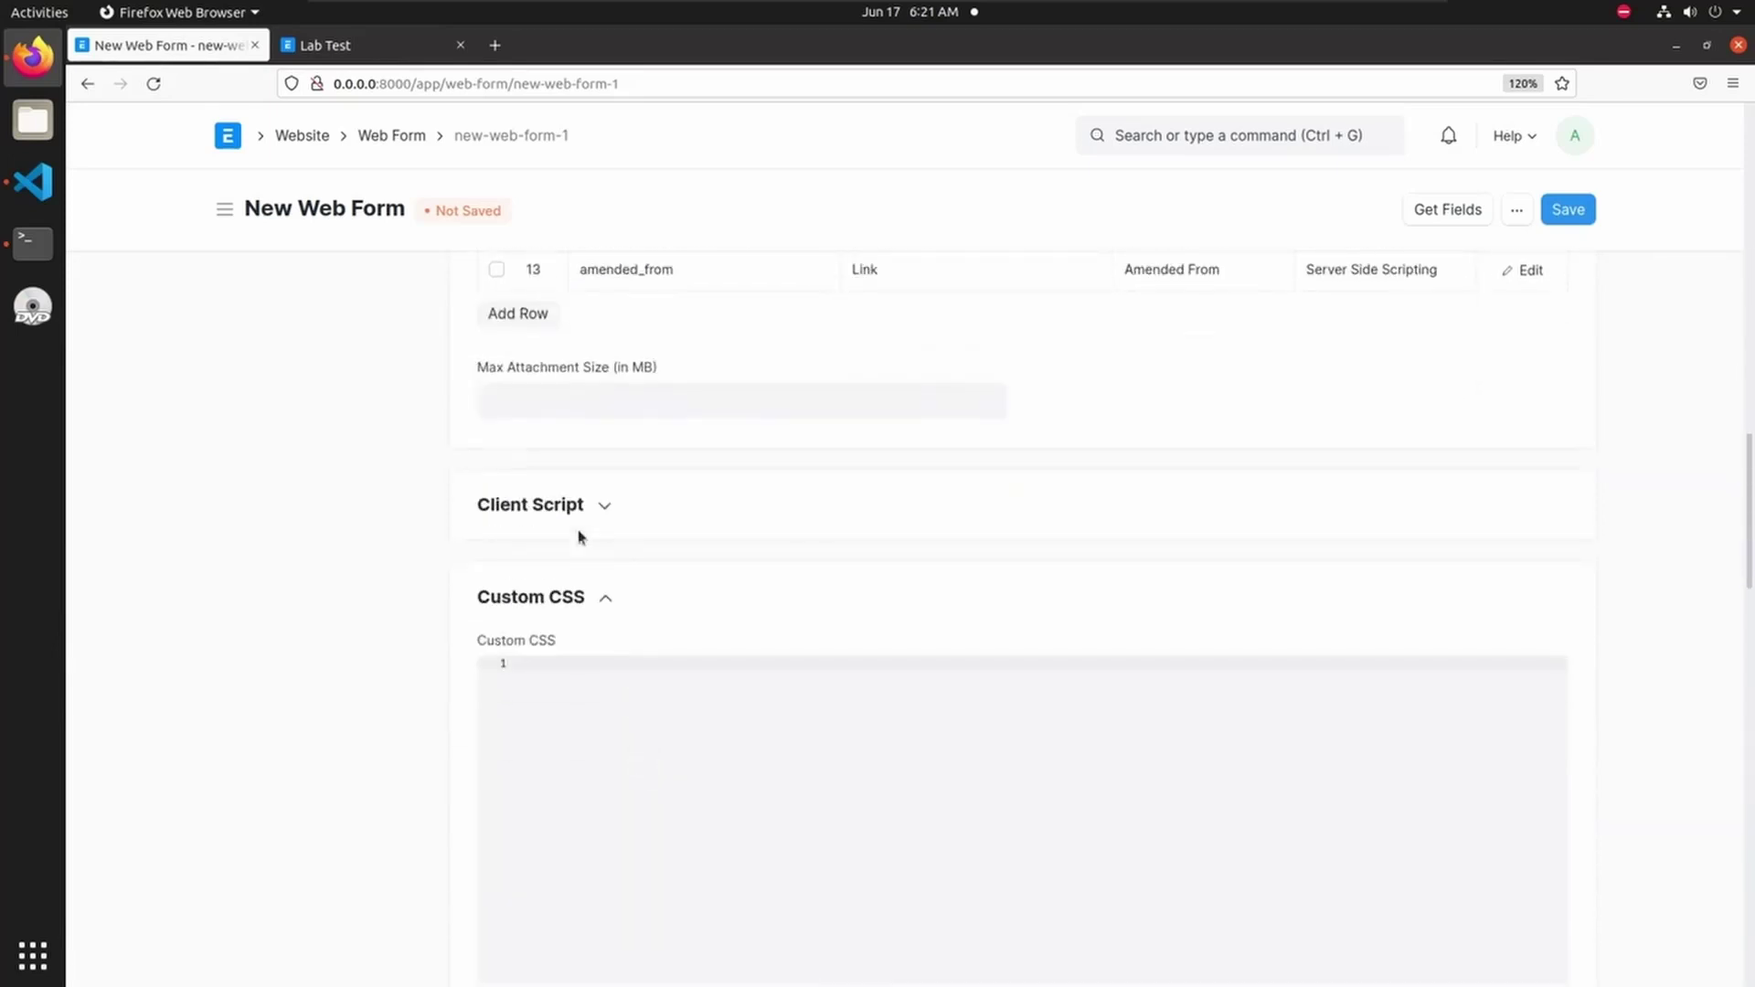
click(590, 606)
scroll(698, 650, down, 3)
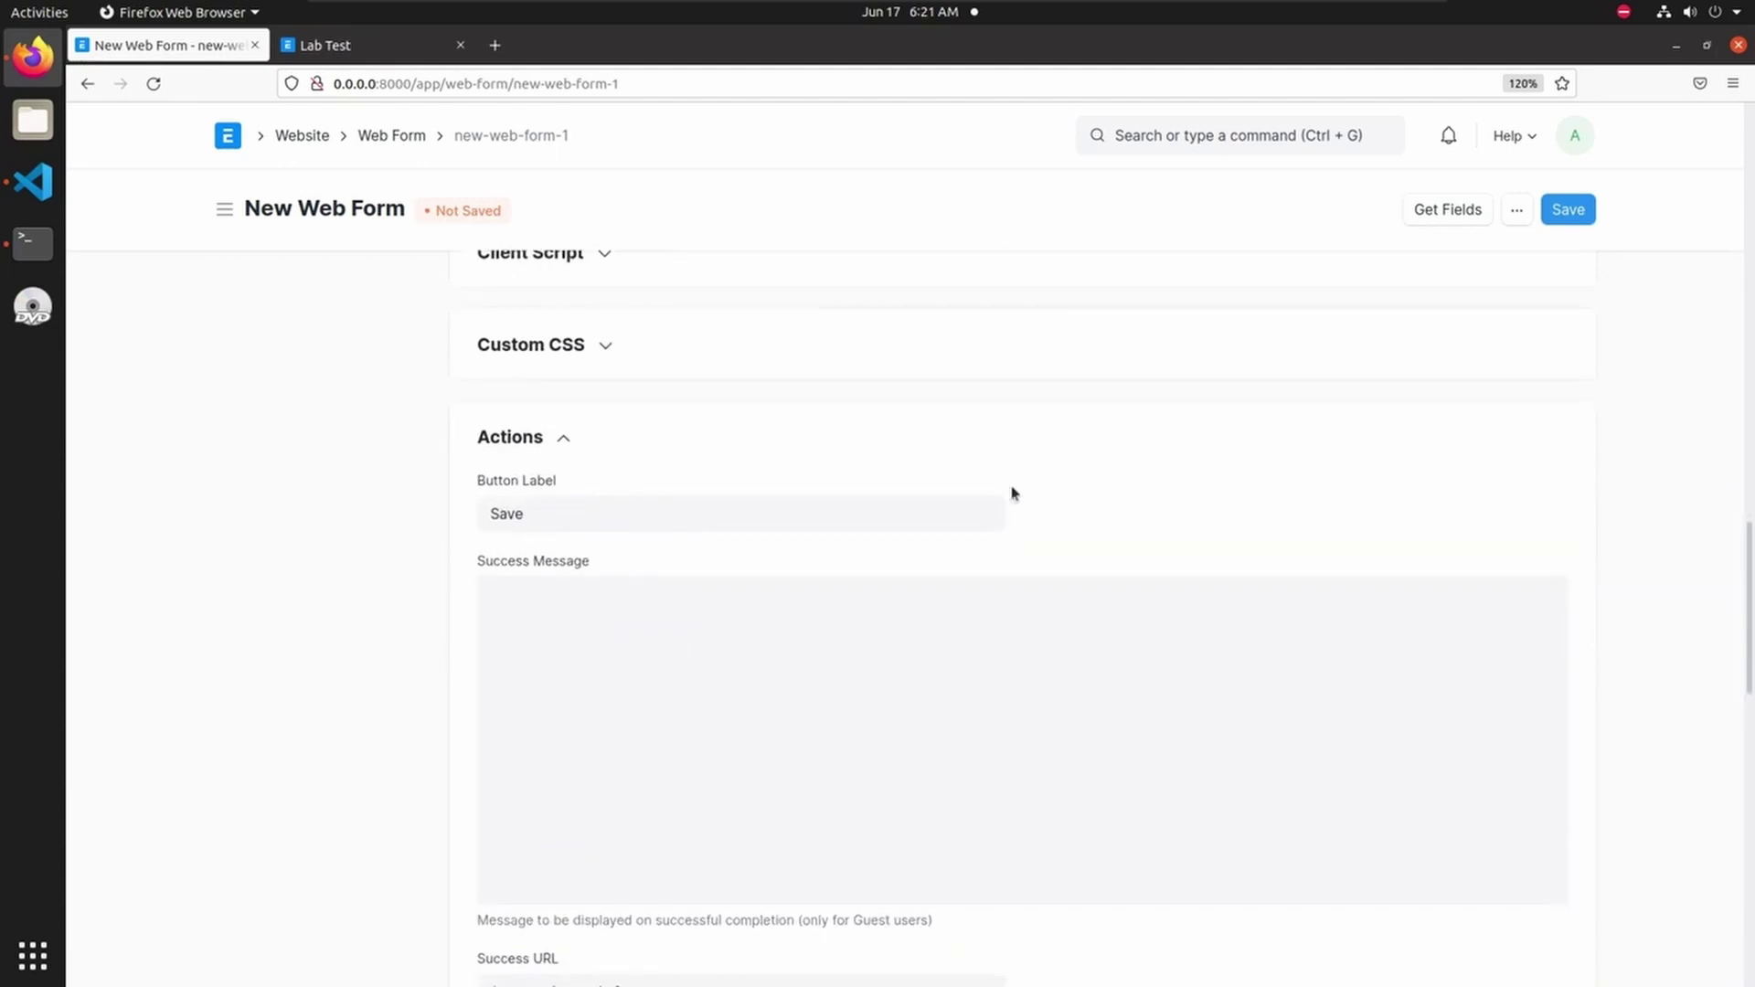
scroll(1003, 493, up, 20)
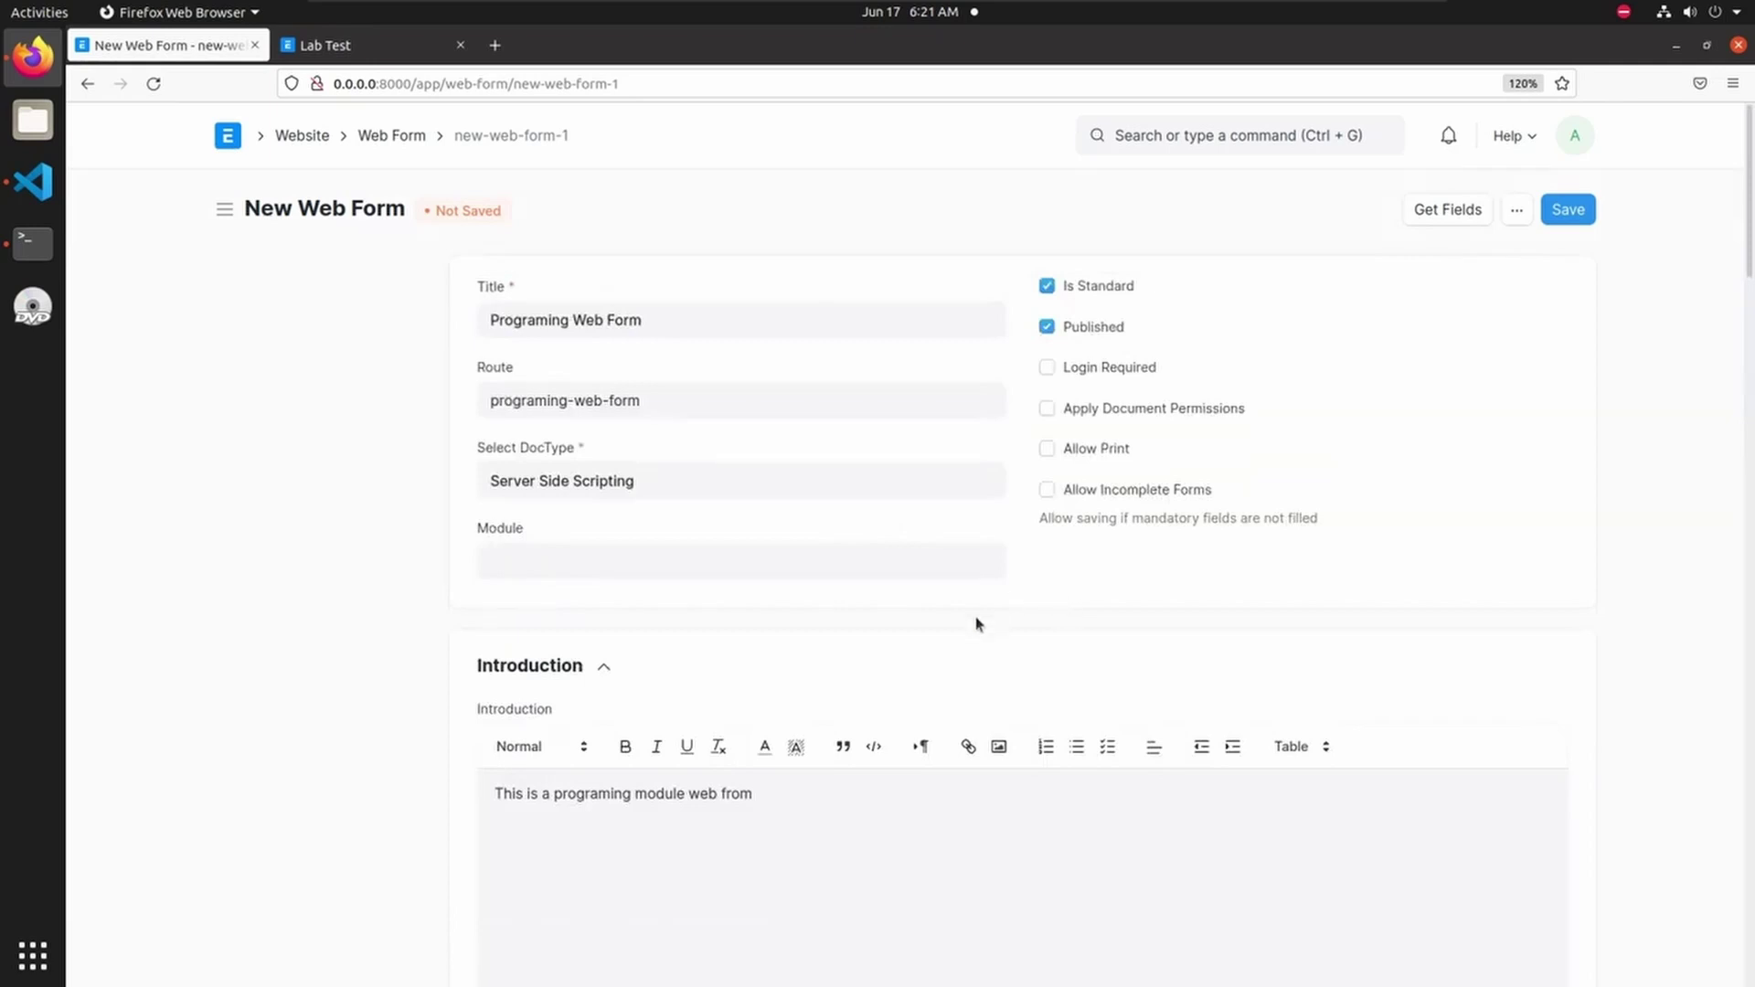
click(1574, 210)
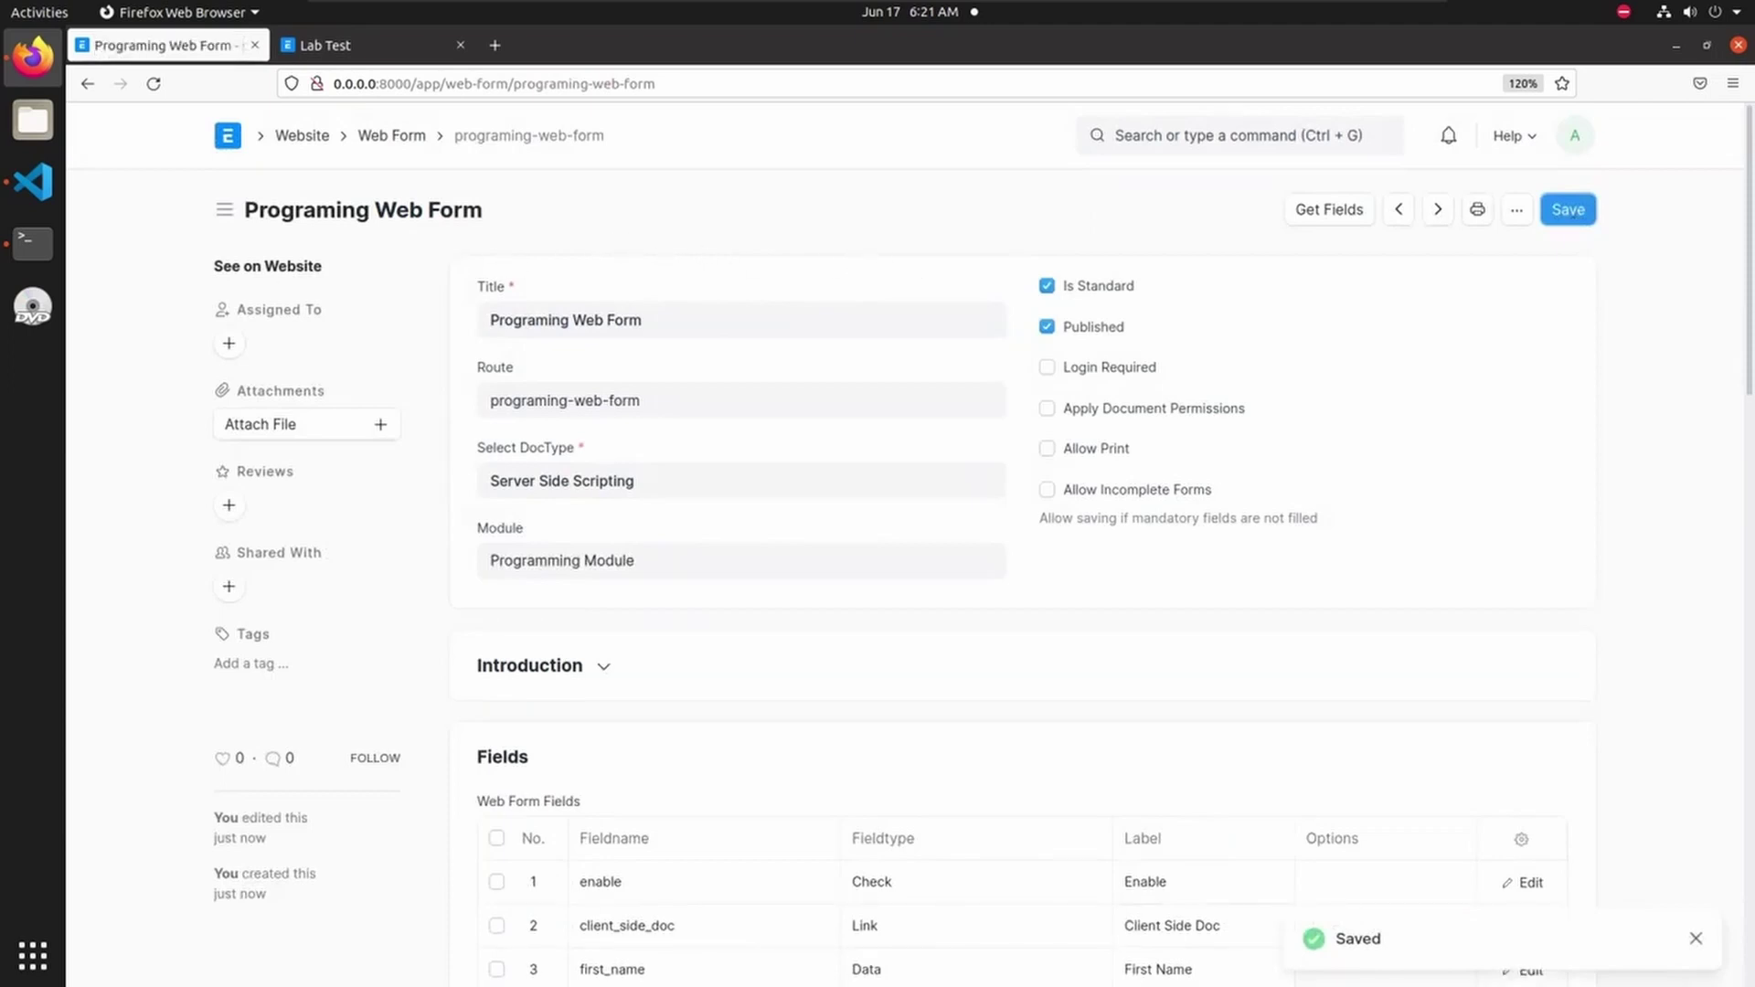
click(271, 267)
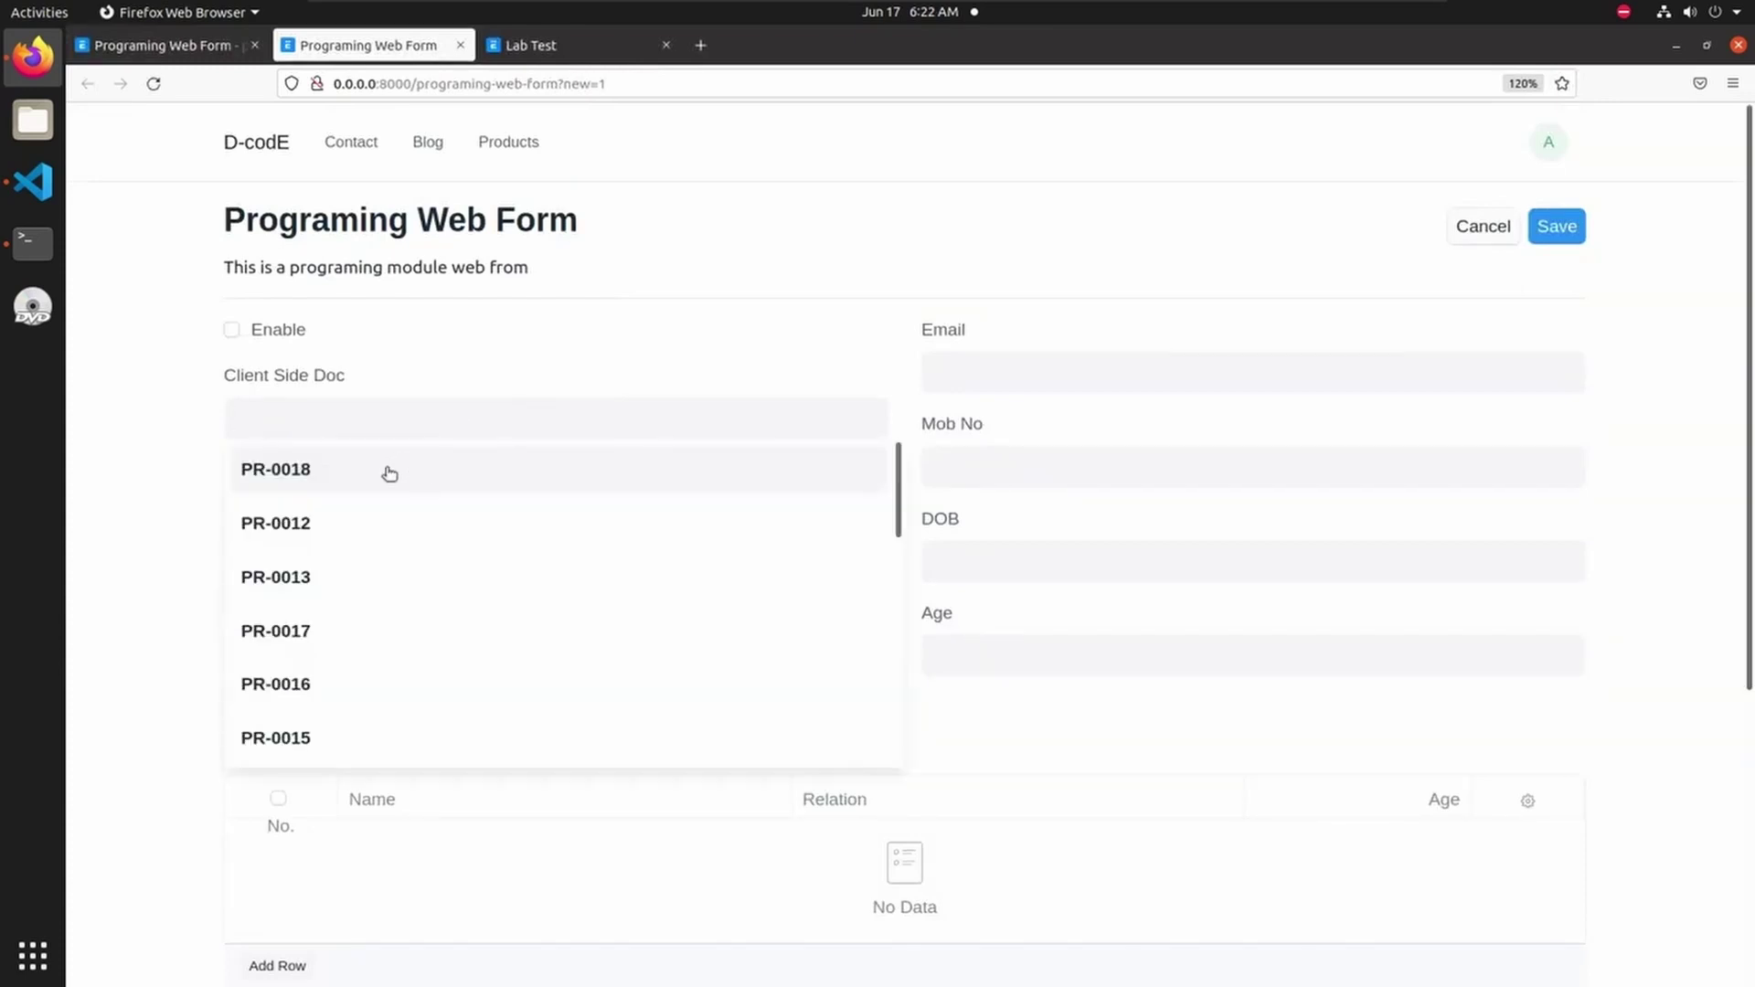
- Set Client Side Doc to PR-0018 and enter the test person's first, middle and last names
click(399, 467)
click(319, 505)
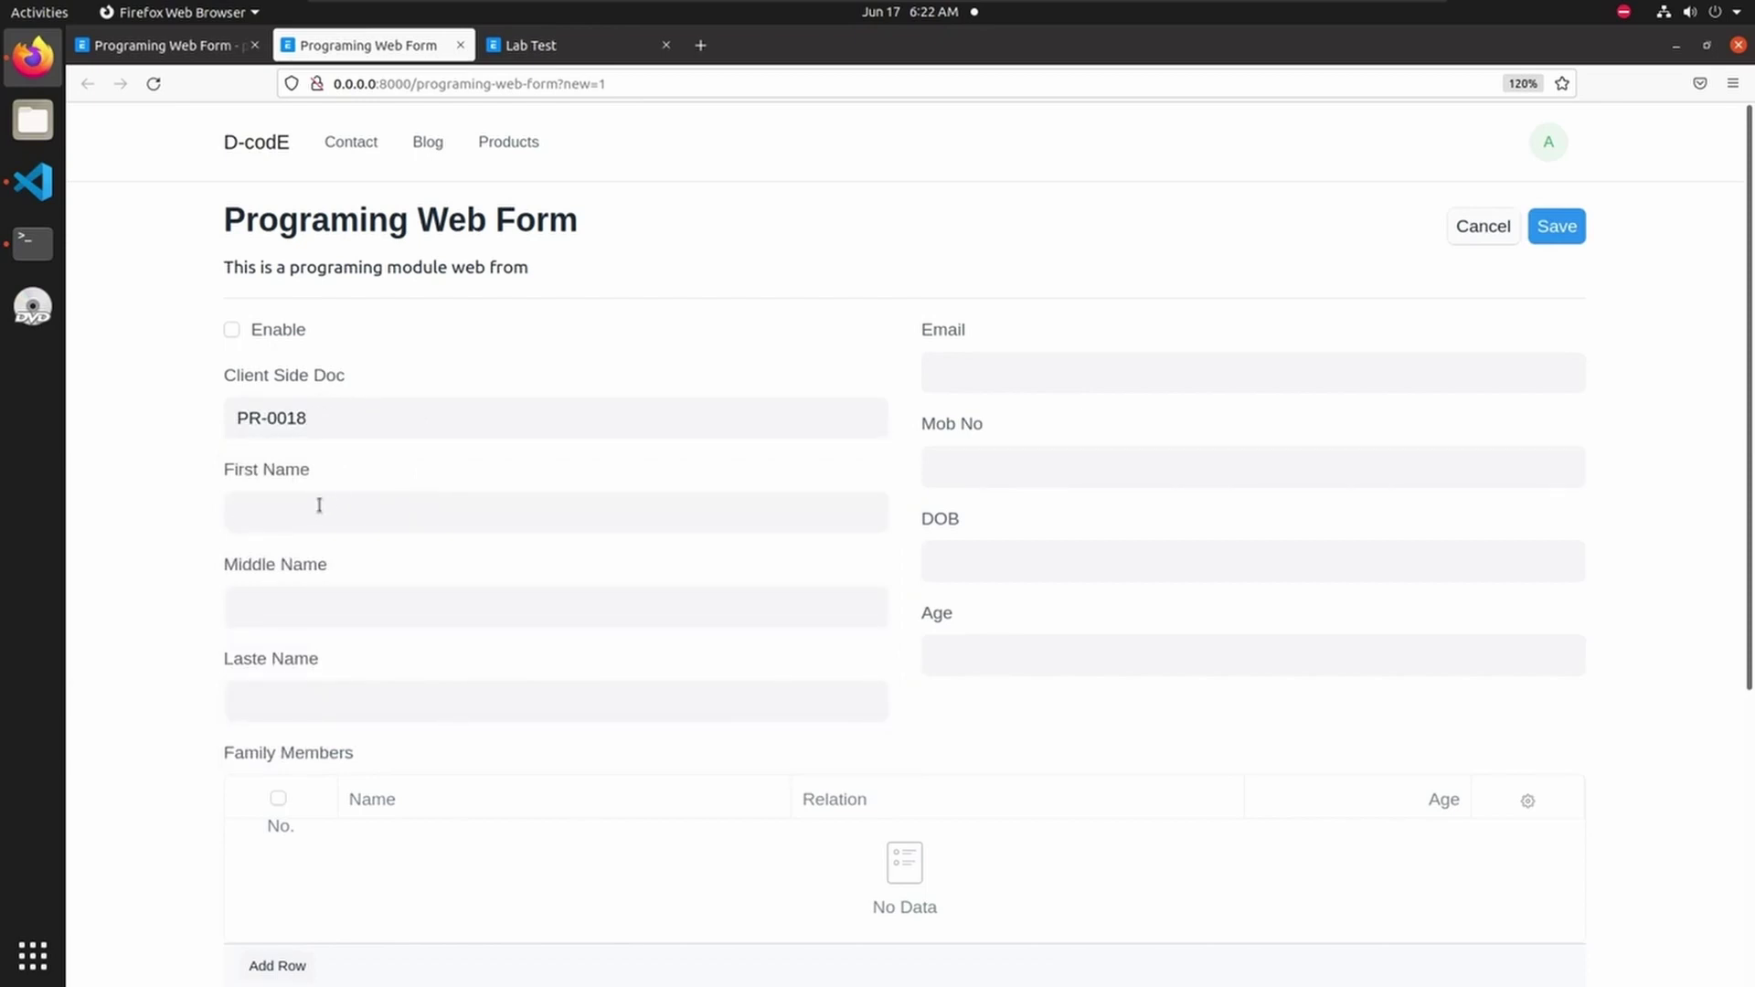
click(247, 605)
text(B)
click(303, 714)
- Fill in the Email and Mobile fields with the test person's contact details
click(1011, 361)
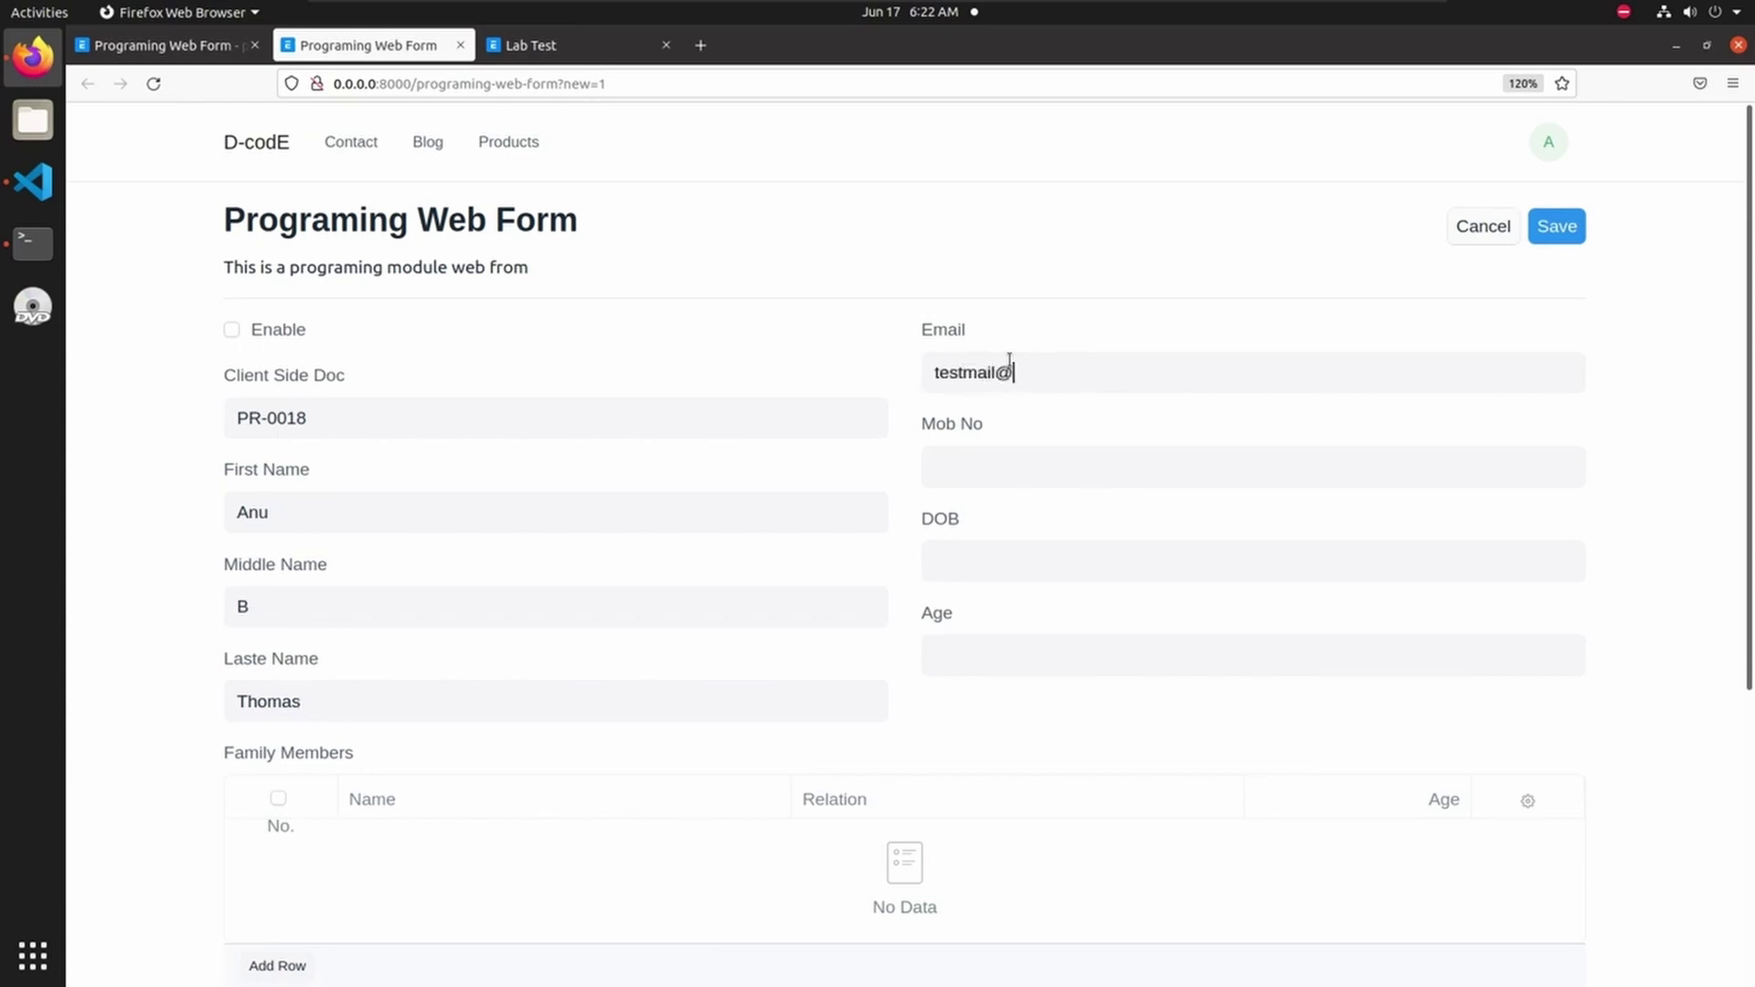
click(974, 479)
text(e324325)
key(BackSpace)
key(BackSpace)
key(BackSpace)
key(BackSpace)
key(BackSpace)
key(BackSpace)
key(BackSpace)
text(973773)
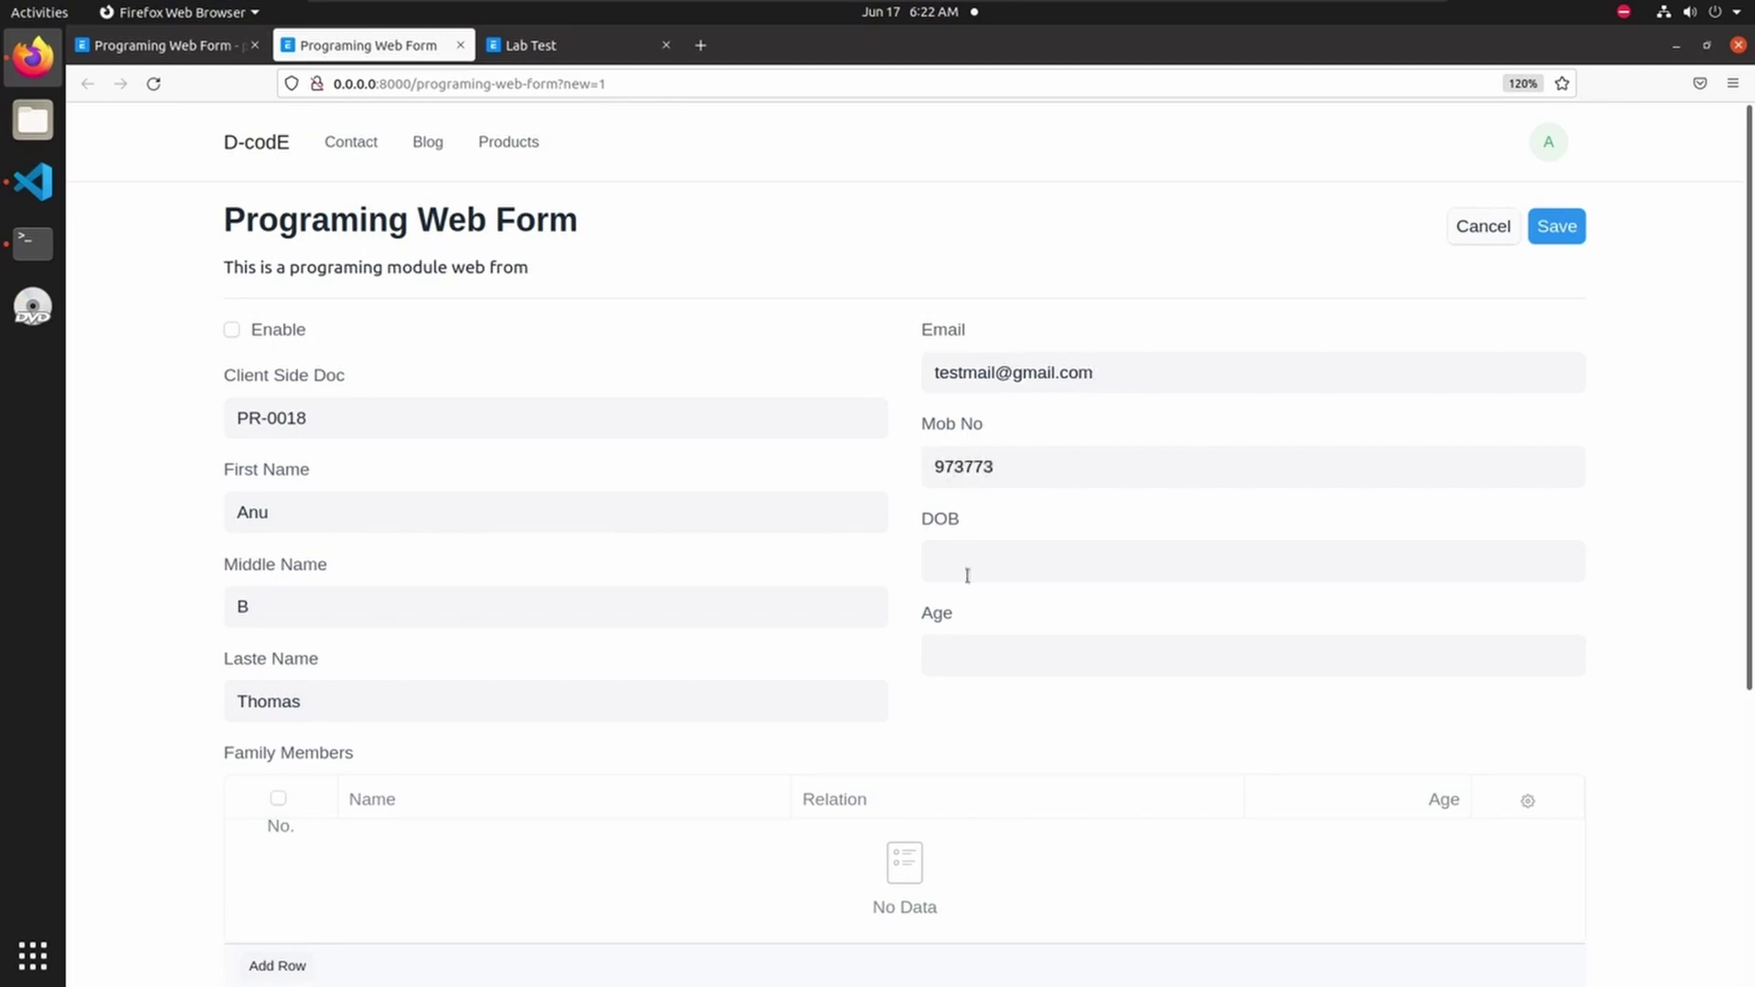
- Set the date of birth to 14-02-1991 in the date picker
click(964, 553)
click(1058, 619)
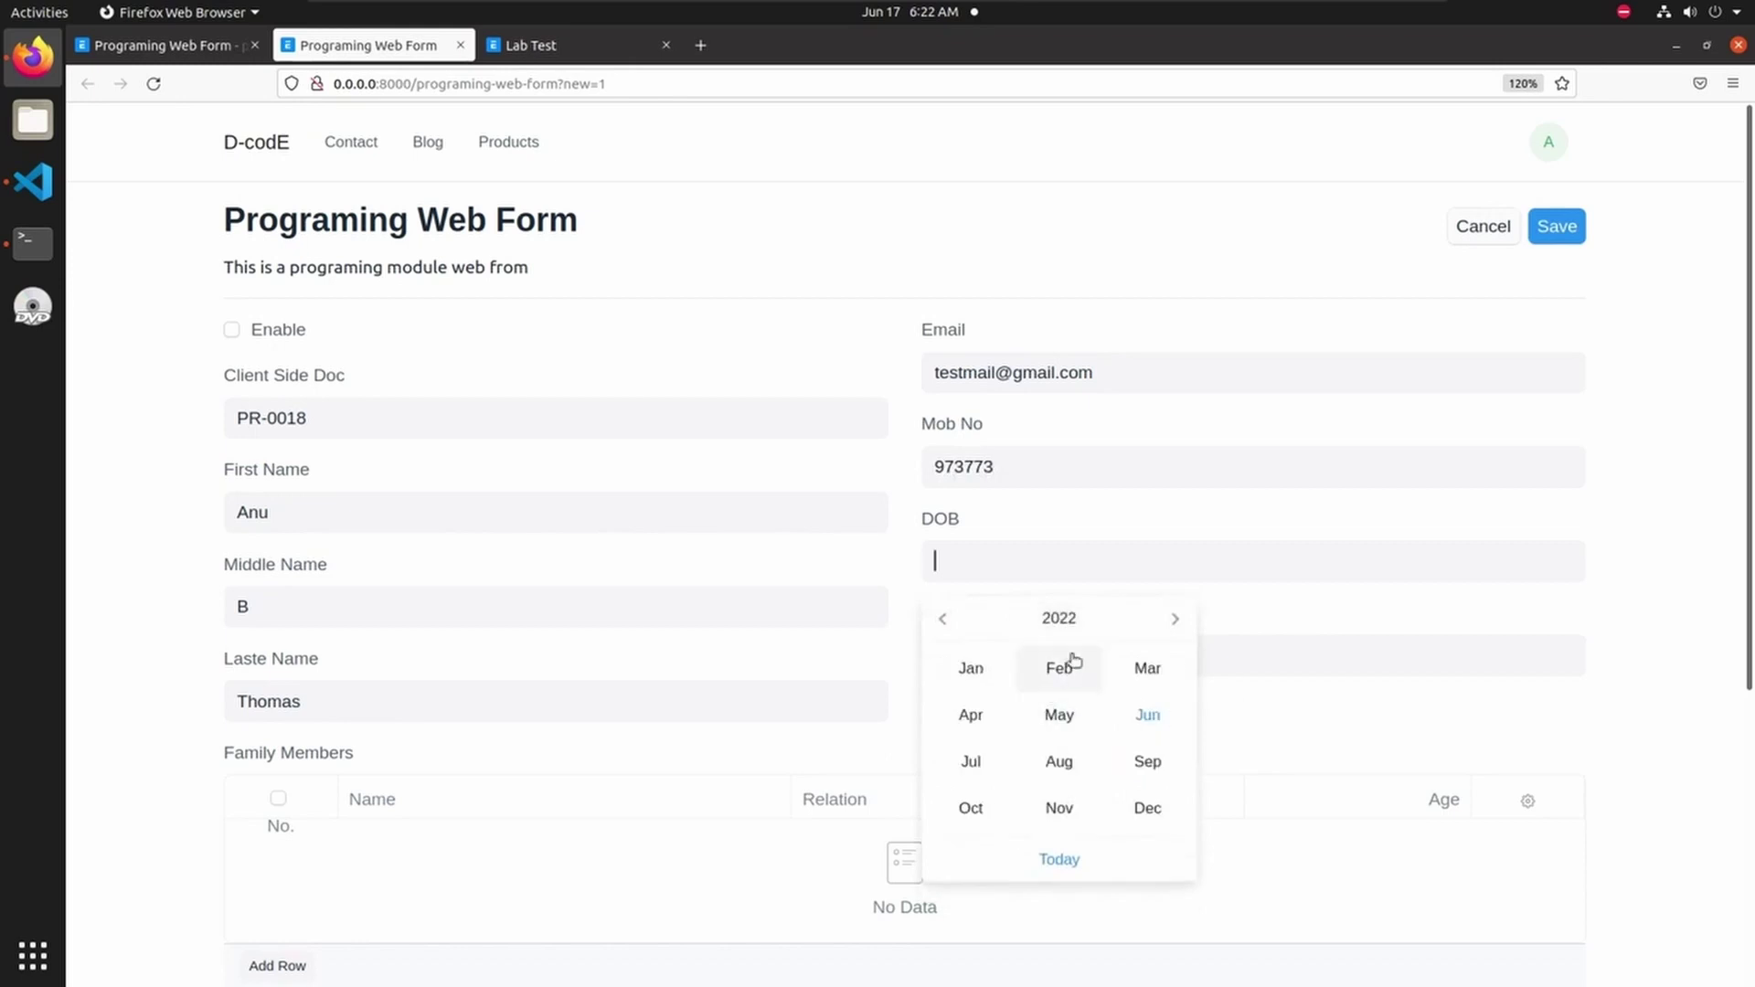
click(1064, 619)
click(947, 620)
click(946, 620)
click(946, 619)
click(1091, 677)
click(1133, 672)
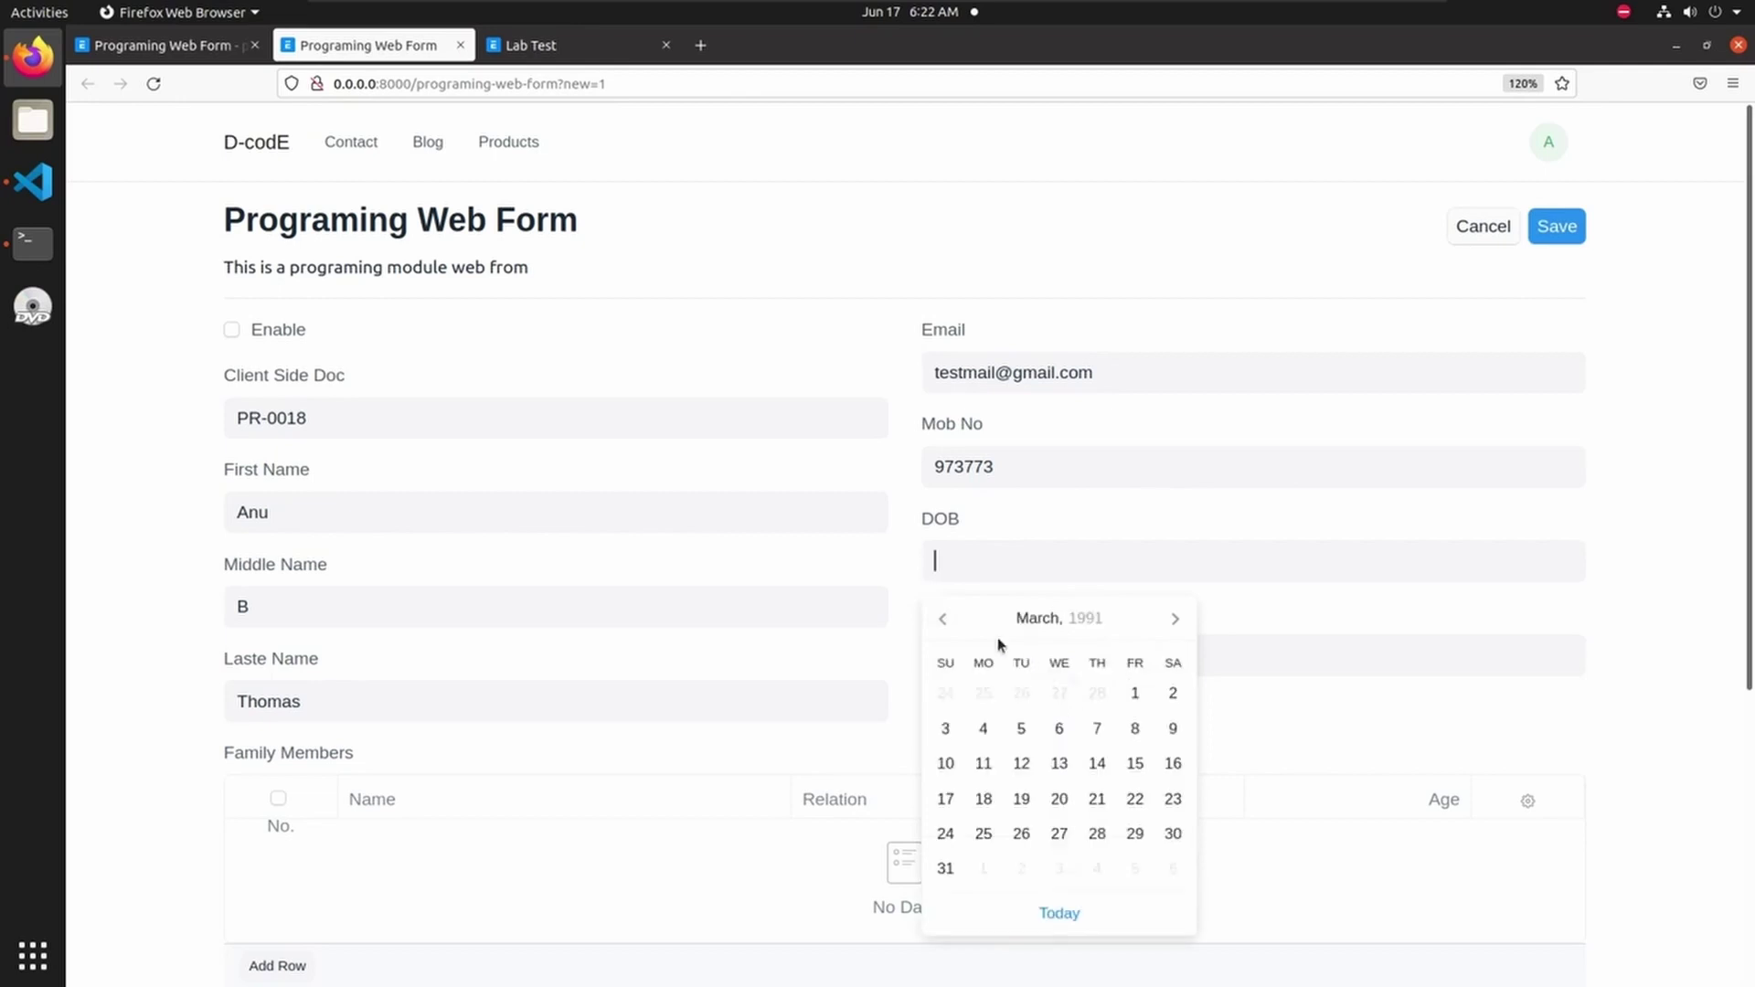
click(944, 622)
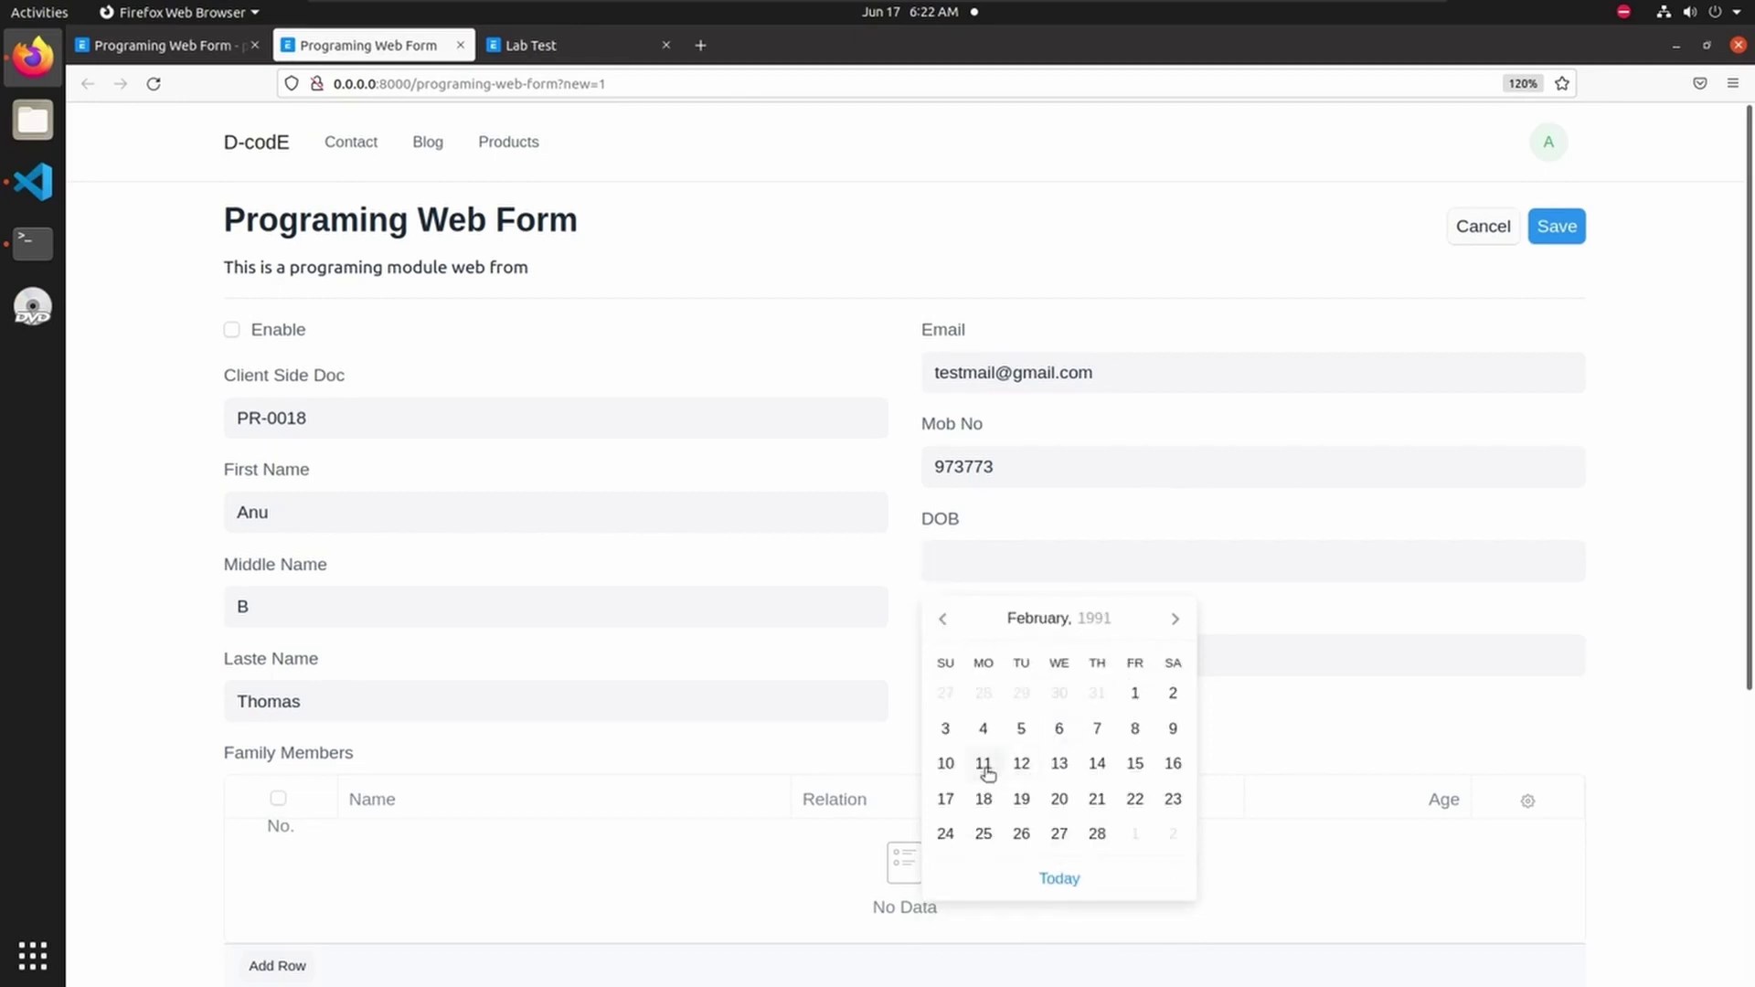
click(1097, 764)
- Enter age 30 and submit the form, dismissing the saved confirmation
click(1050, 664)
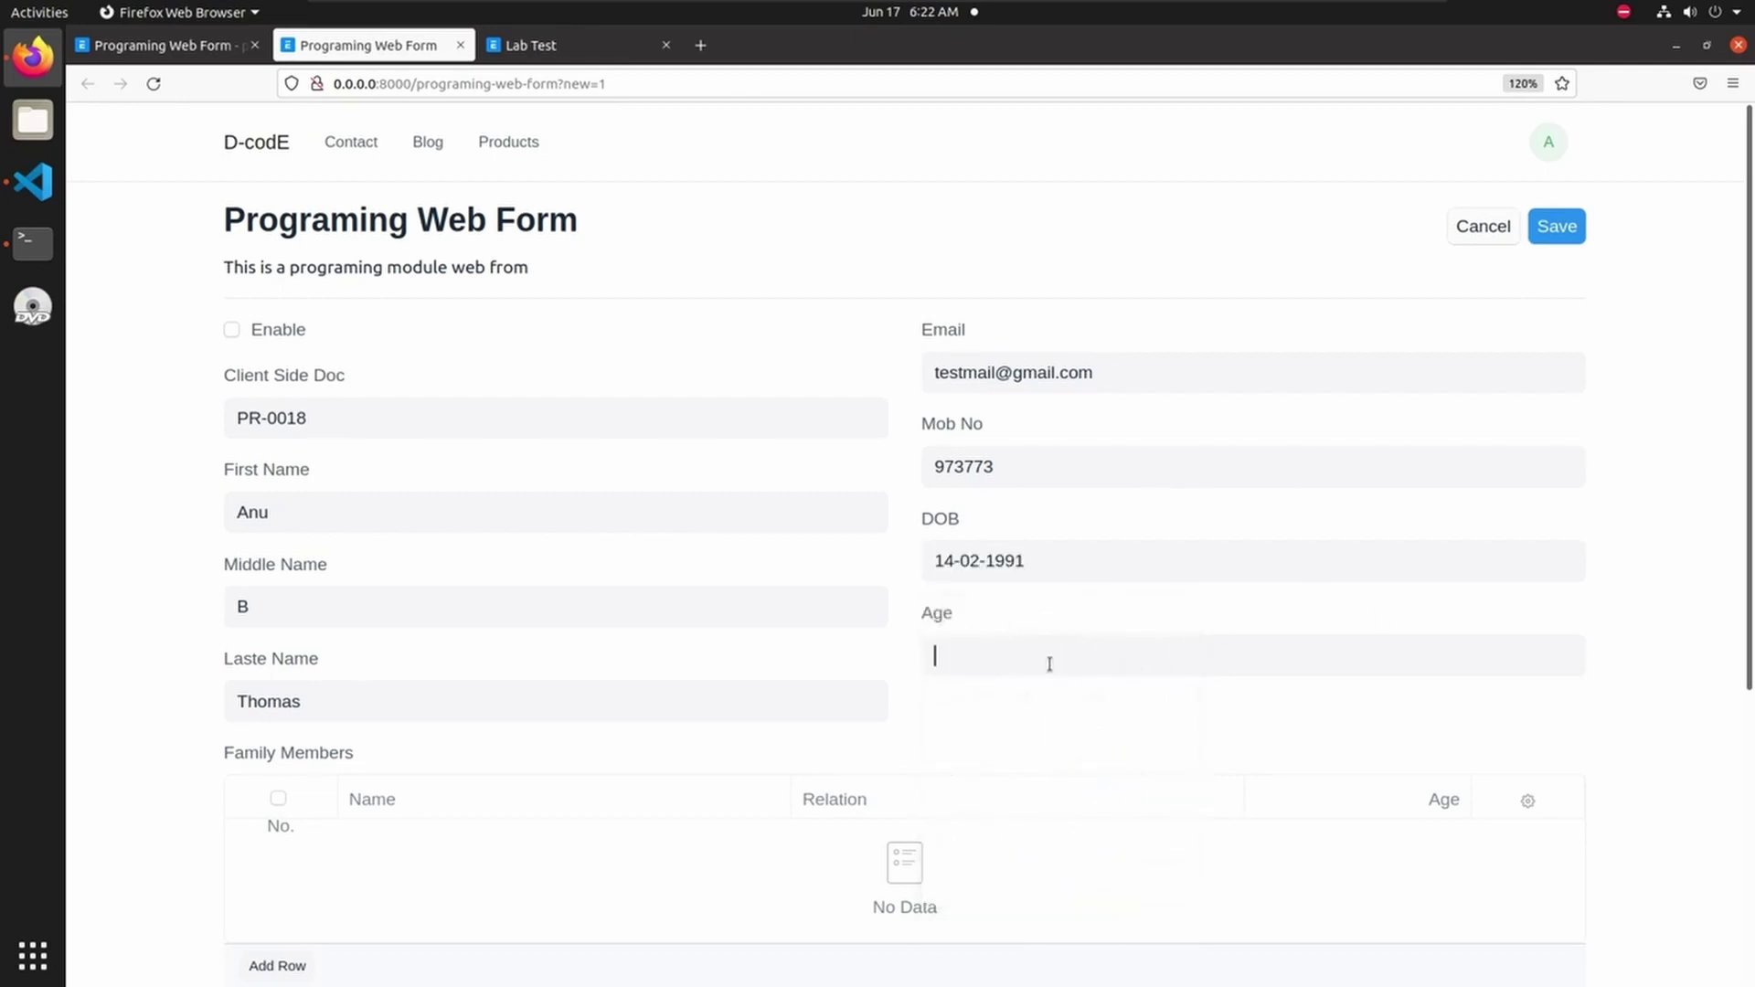
text(30)
click(1558, 234)
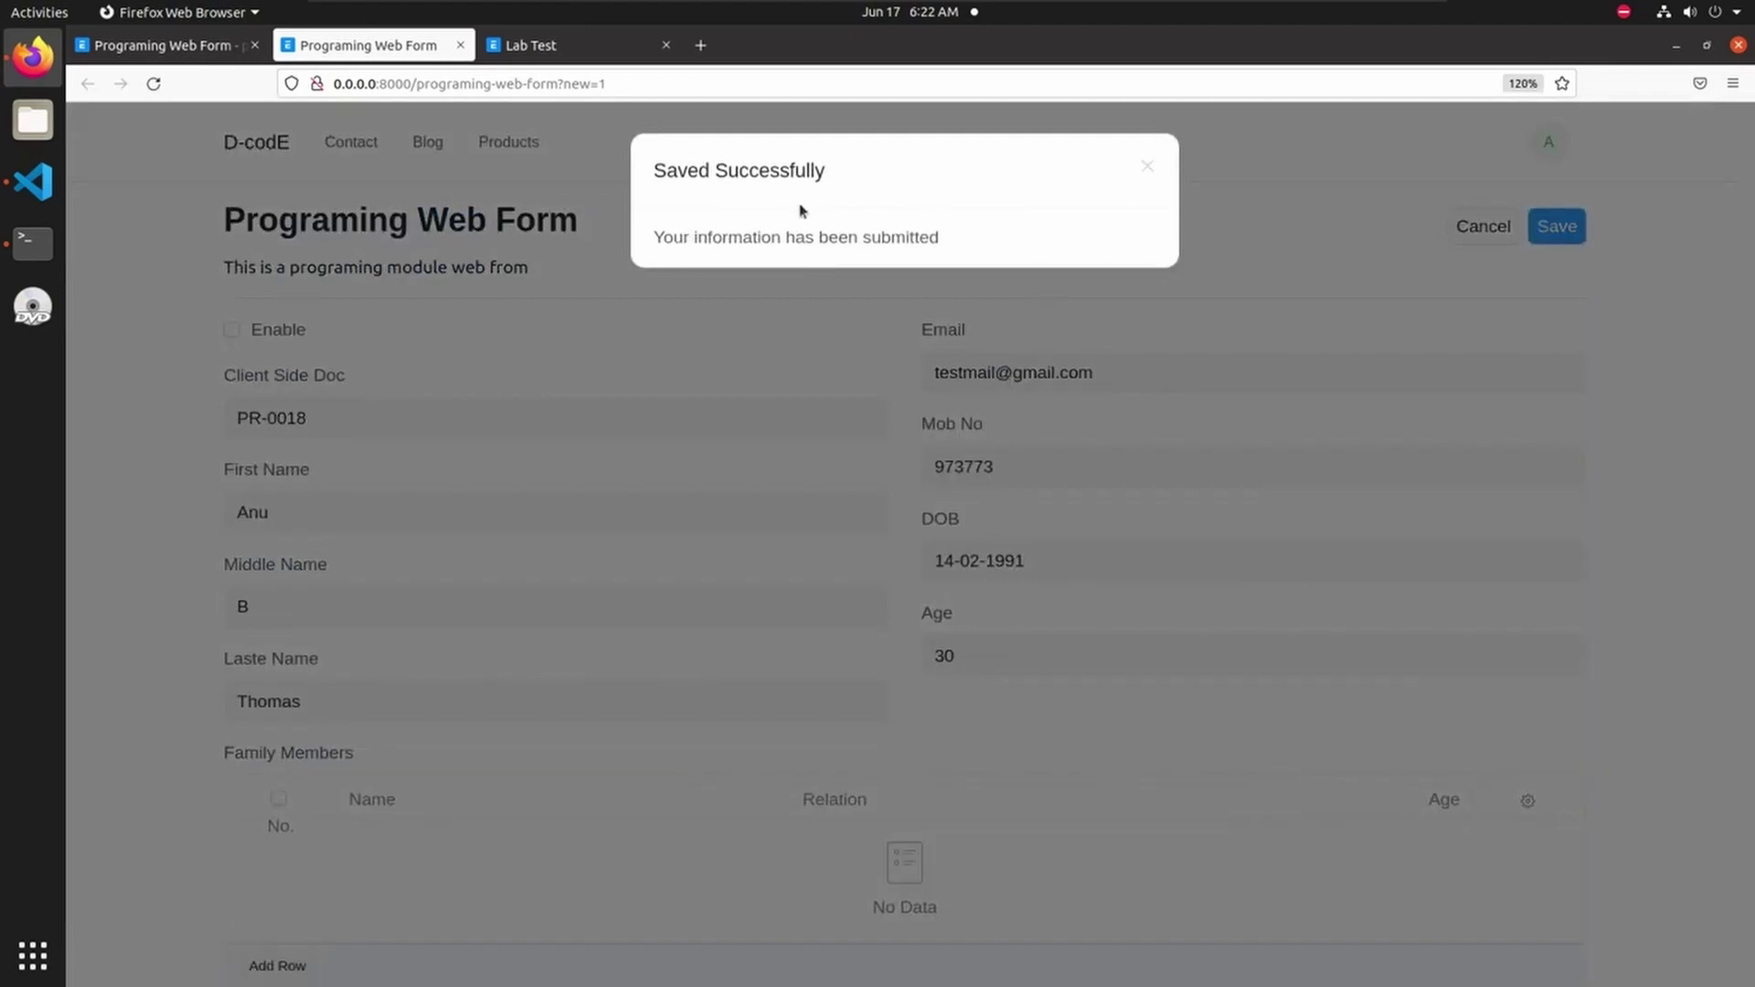
click(1148, 167)
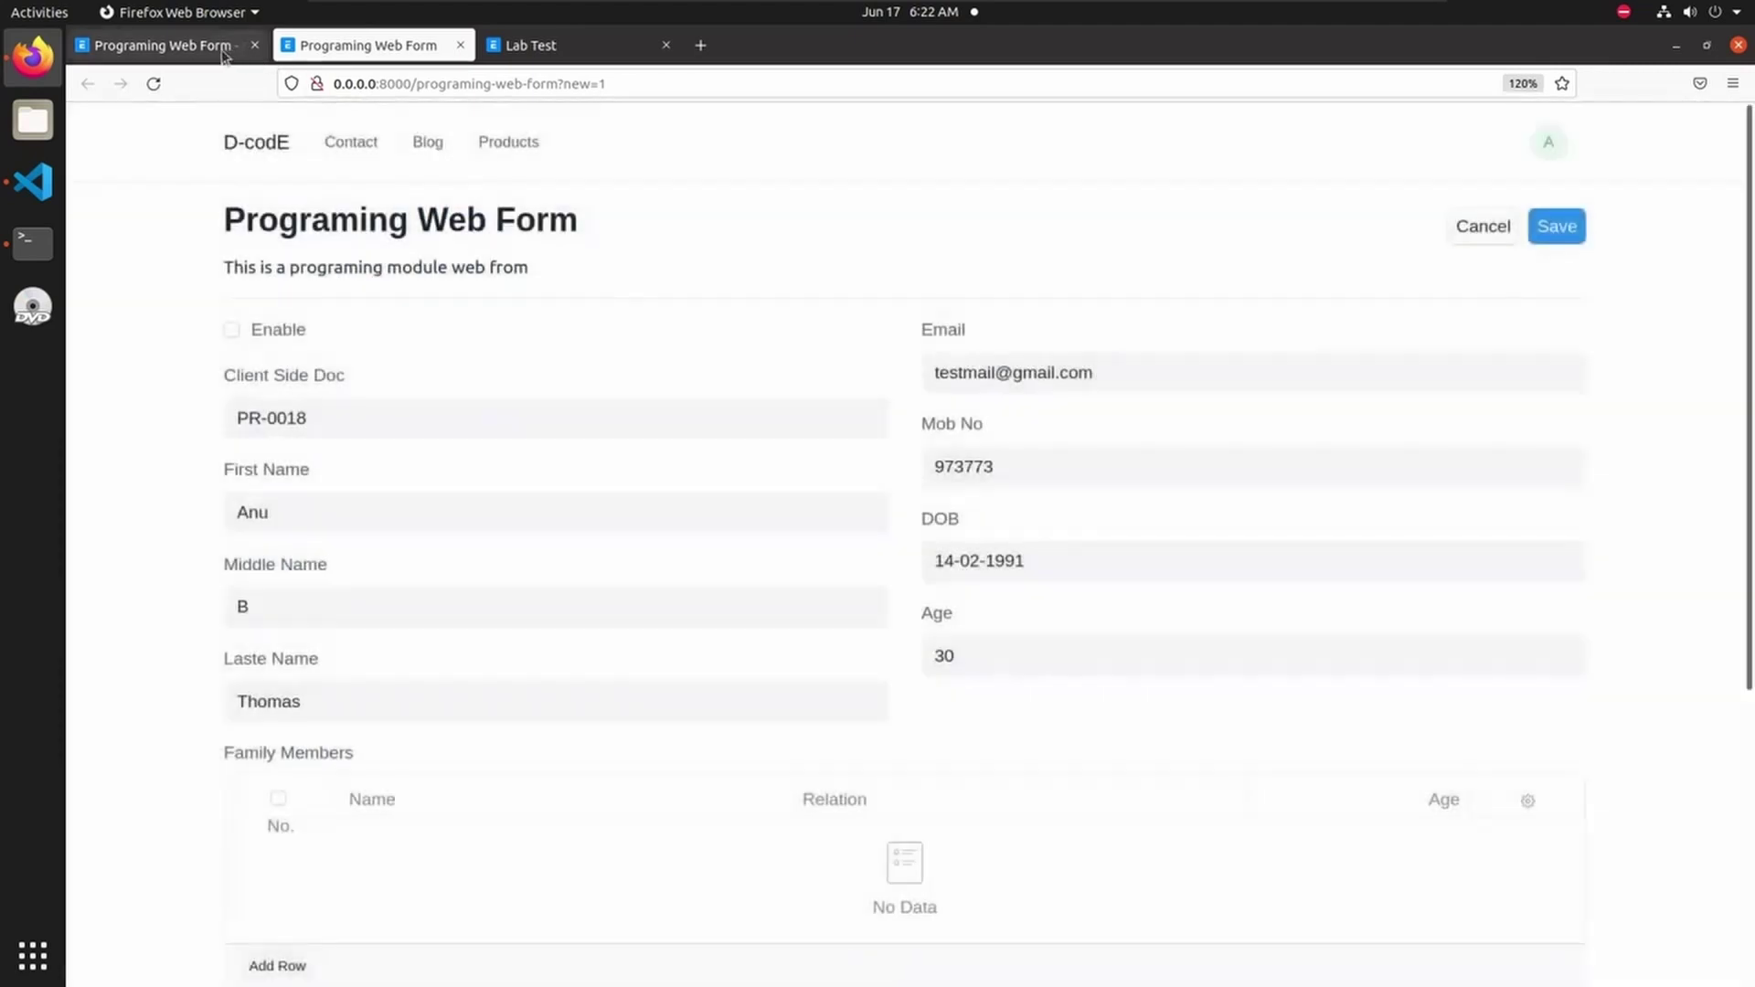
click(174, 42)
- Open the desk home in a new tab and go to the Server Side Scripting list
right_click(234, 133)
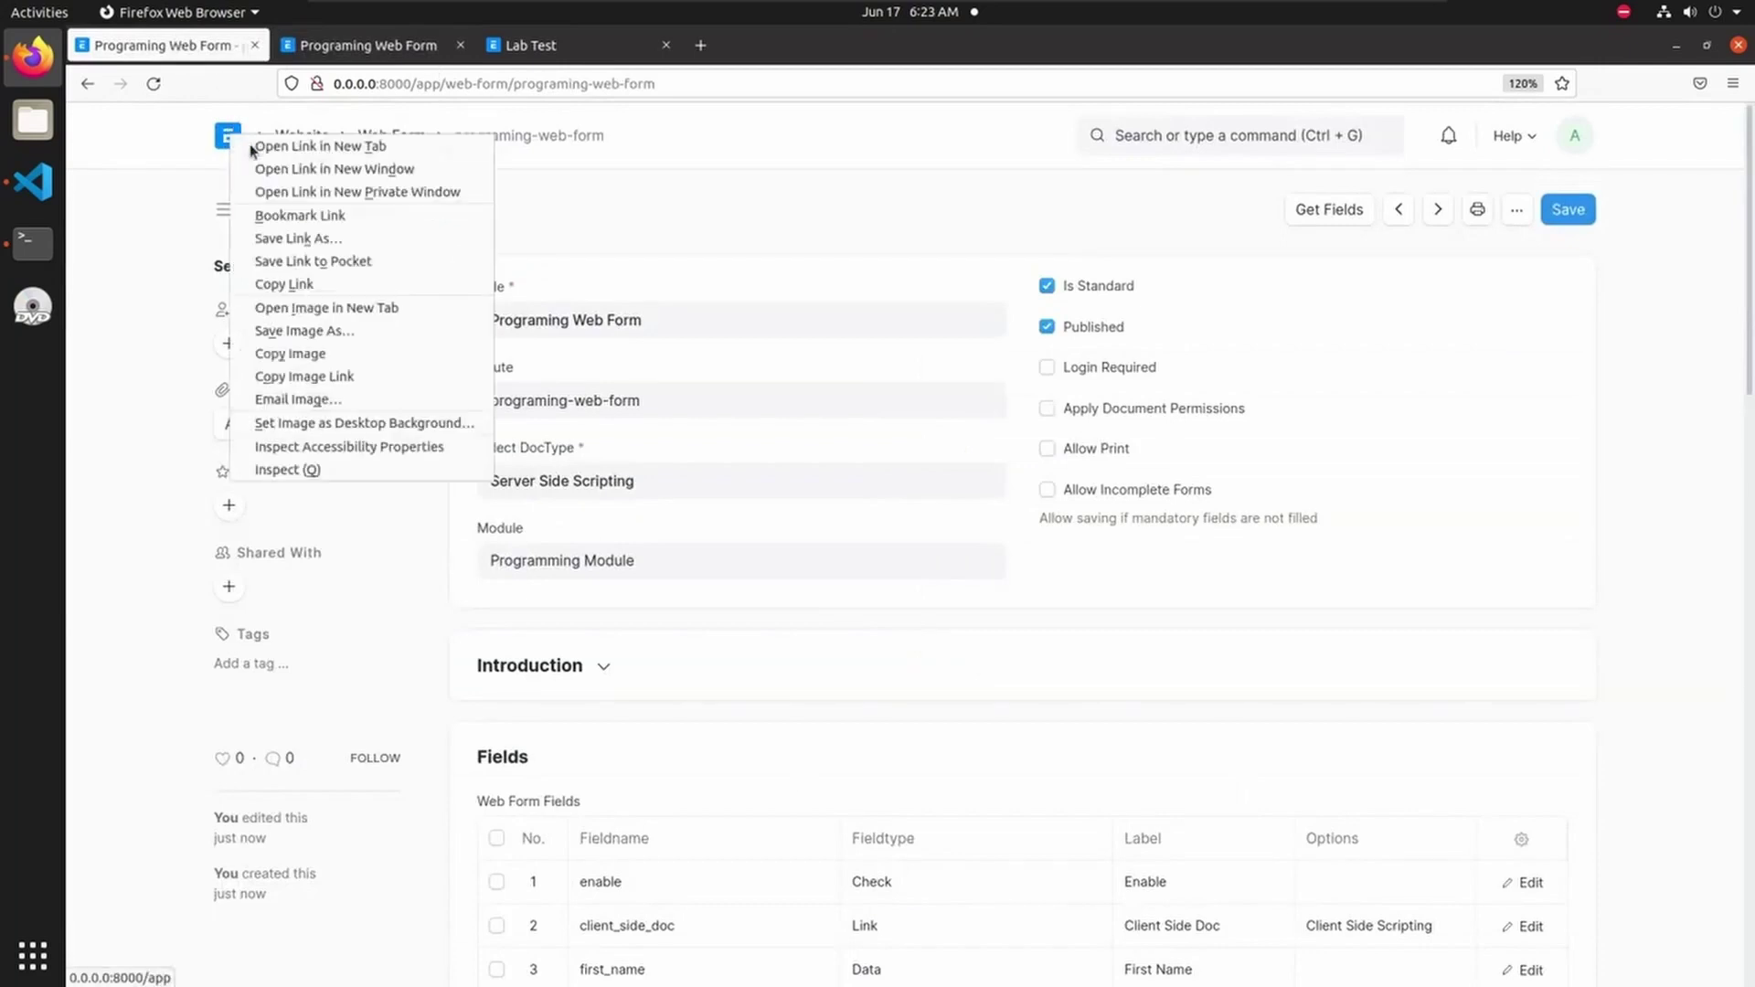
click(261, 144)
click(365, 45)
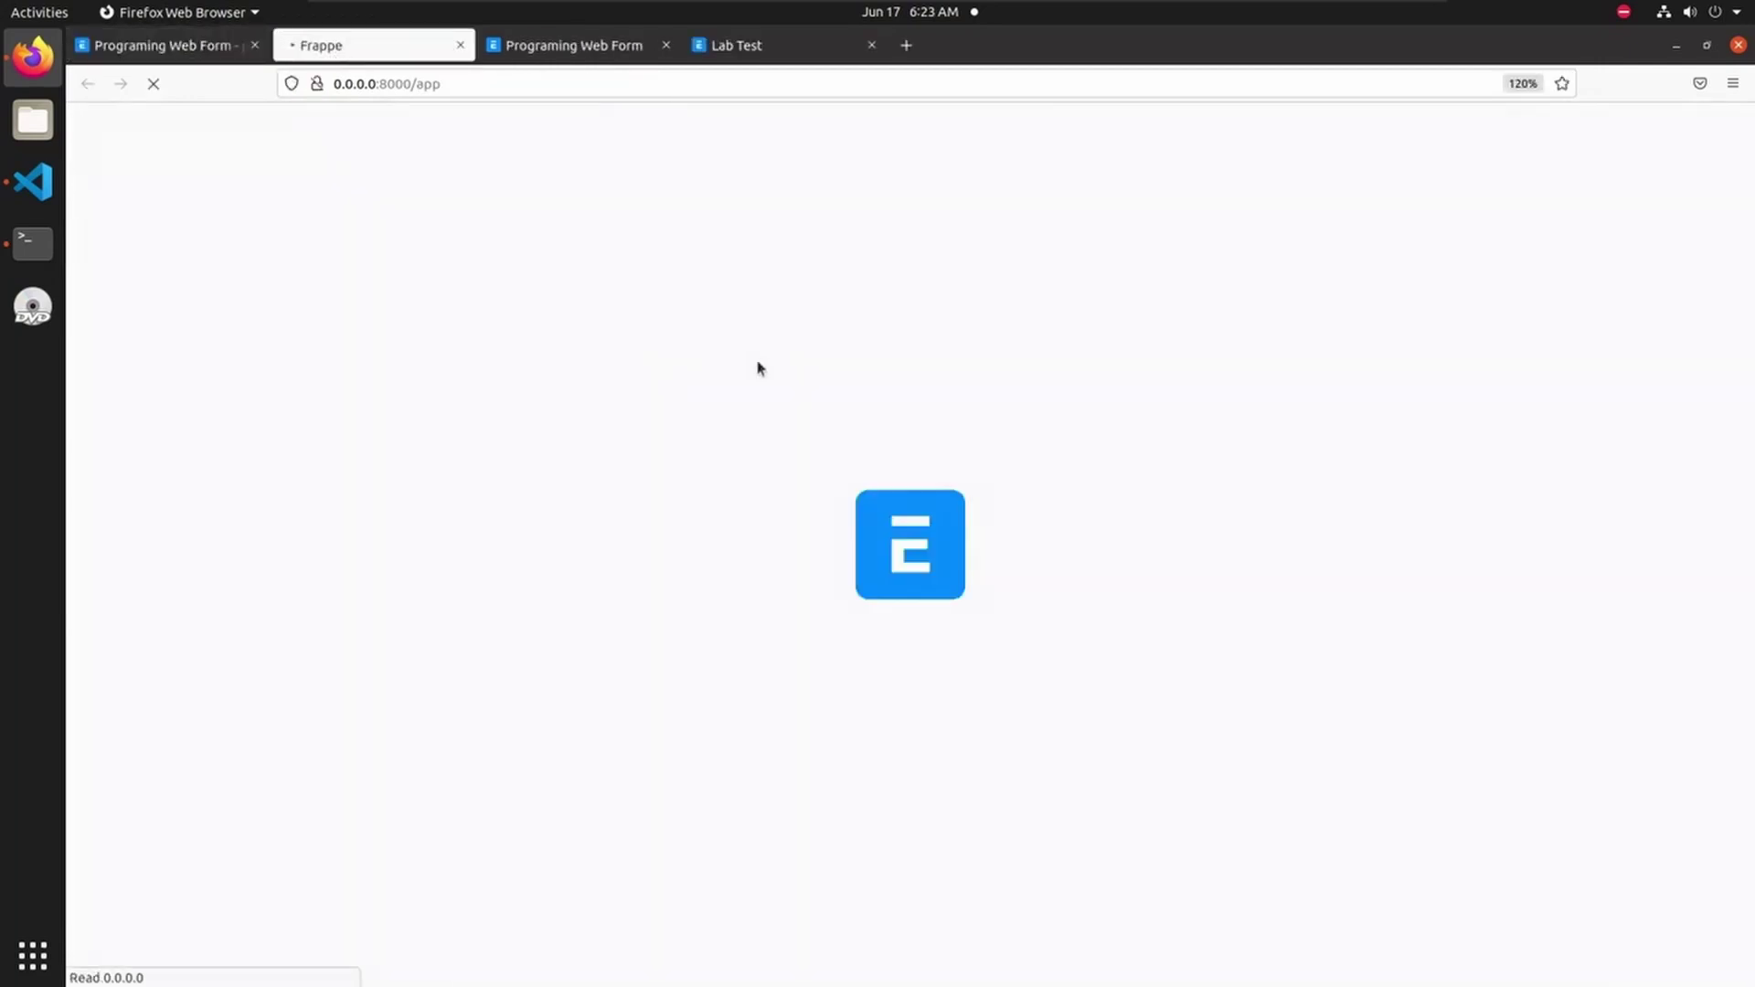
click(1191, 137)
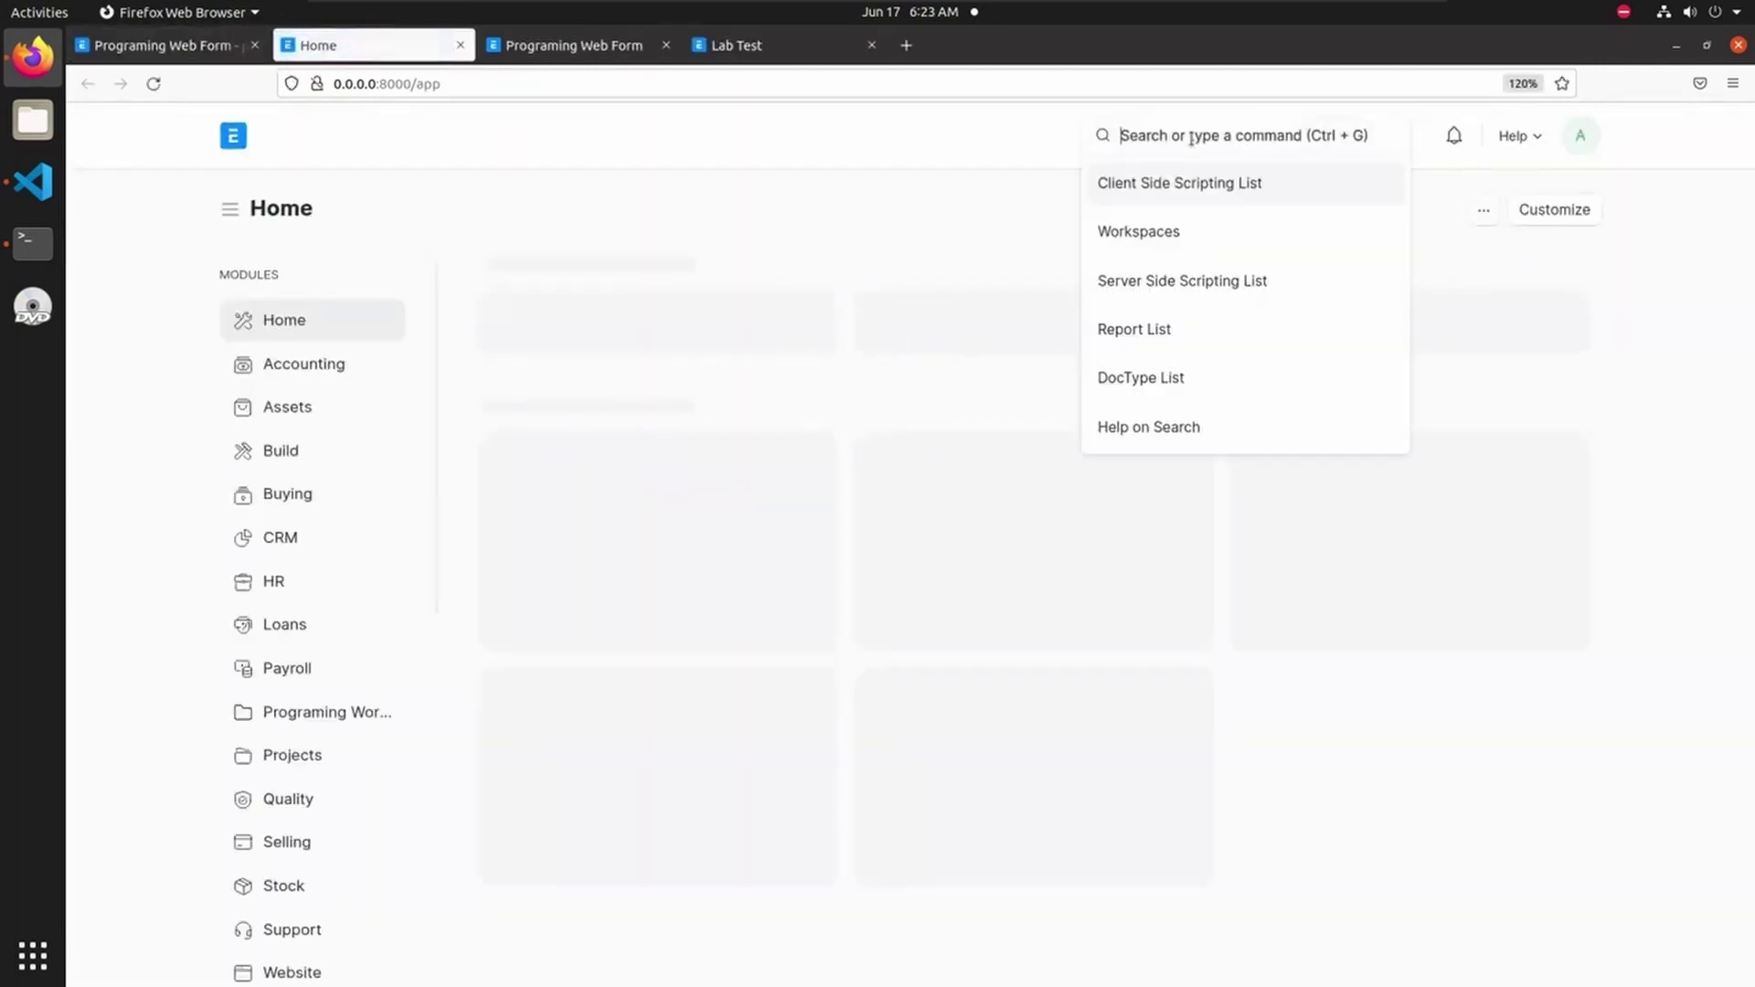
click(1177, 282)
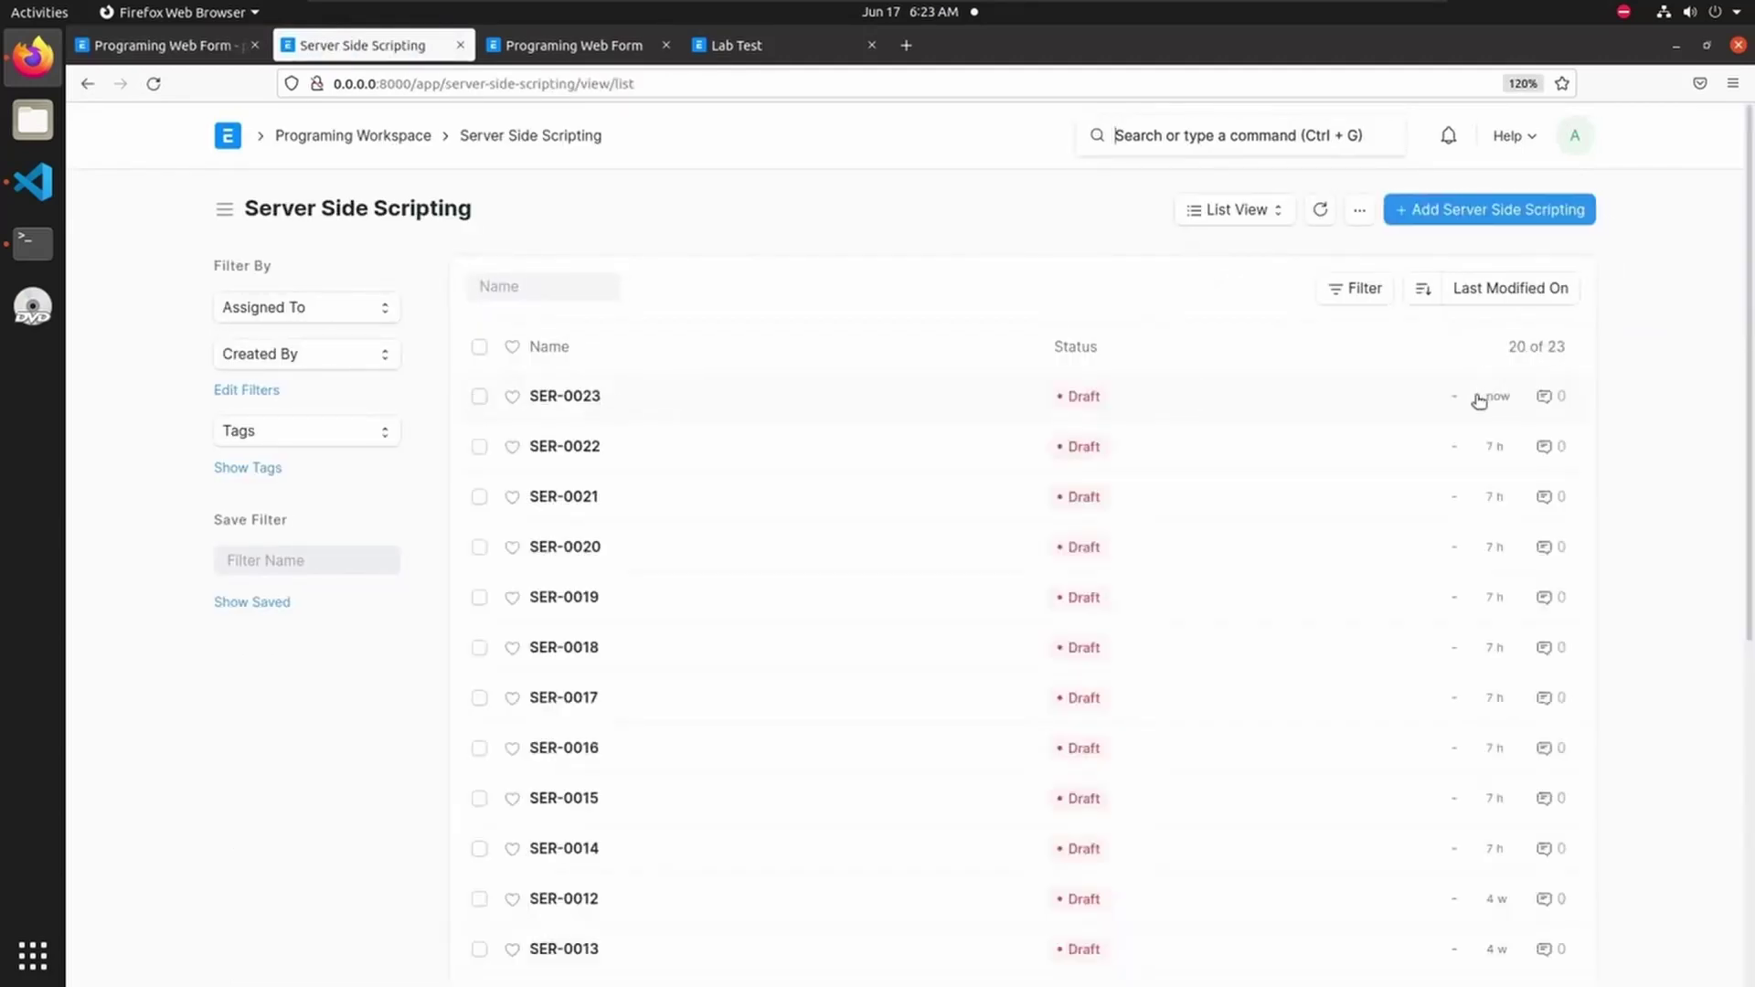
- Review draft record SER-0023, whose Full Name is empty, then return to the Programing Web Form
click(576, 396)
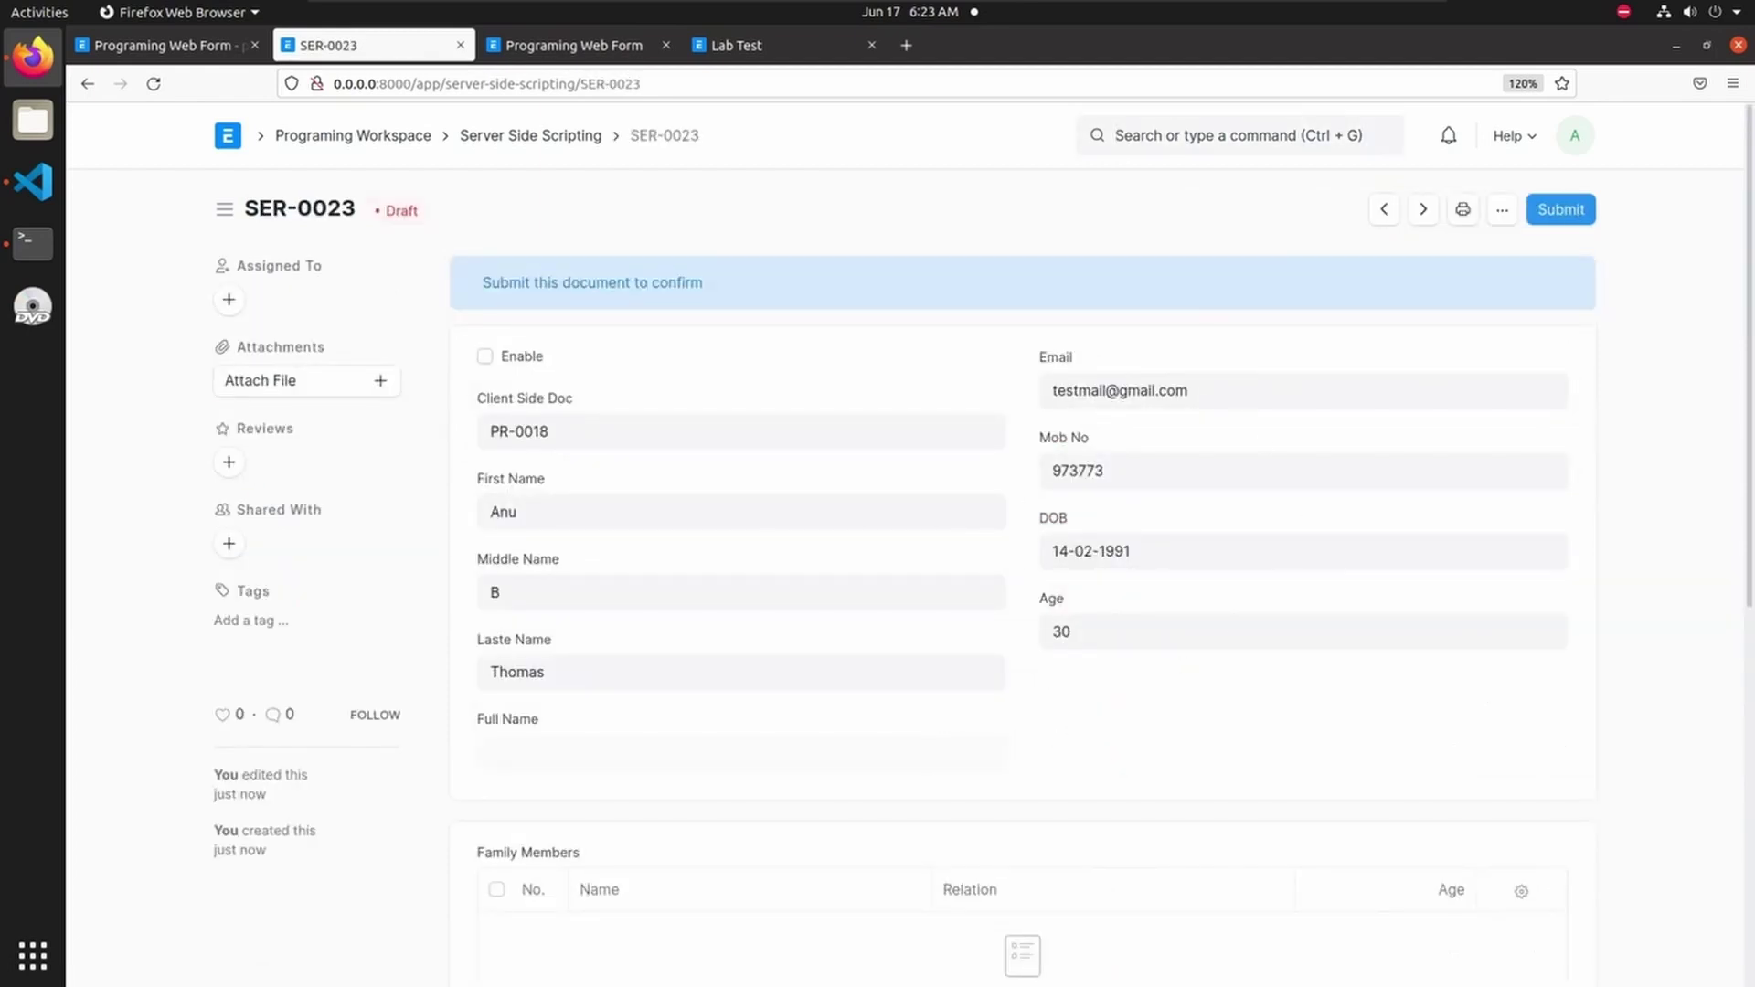
scroll(894, 638, down, 3)
scroll(894, 638, up, 3)
click(584, 46)
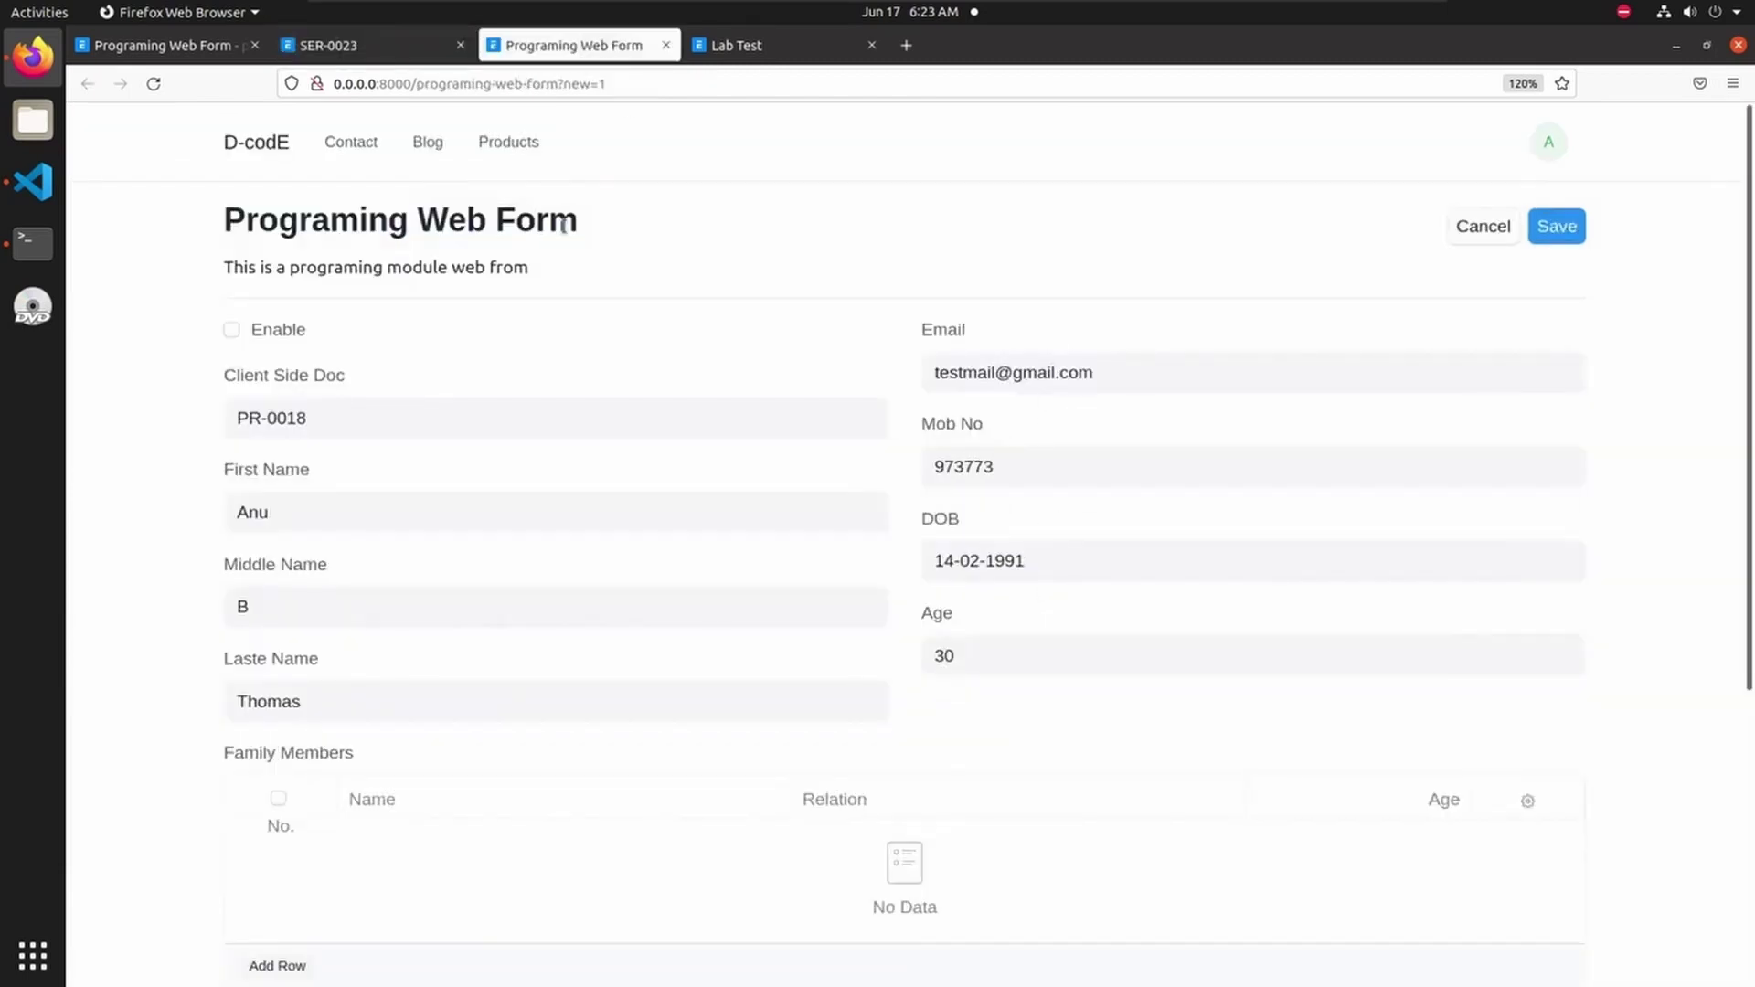
- Reload the web form, submit a new entry with First Name Binu, and dismiss the confirmation
click(154, 83)
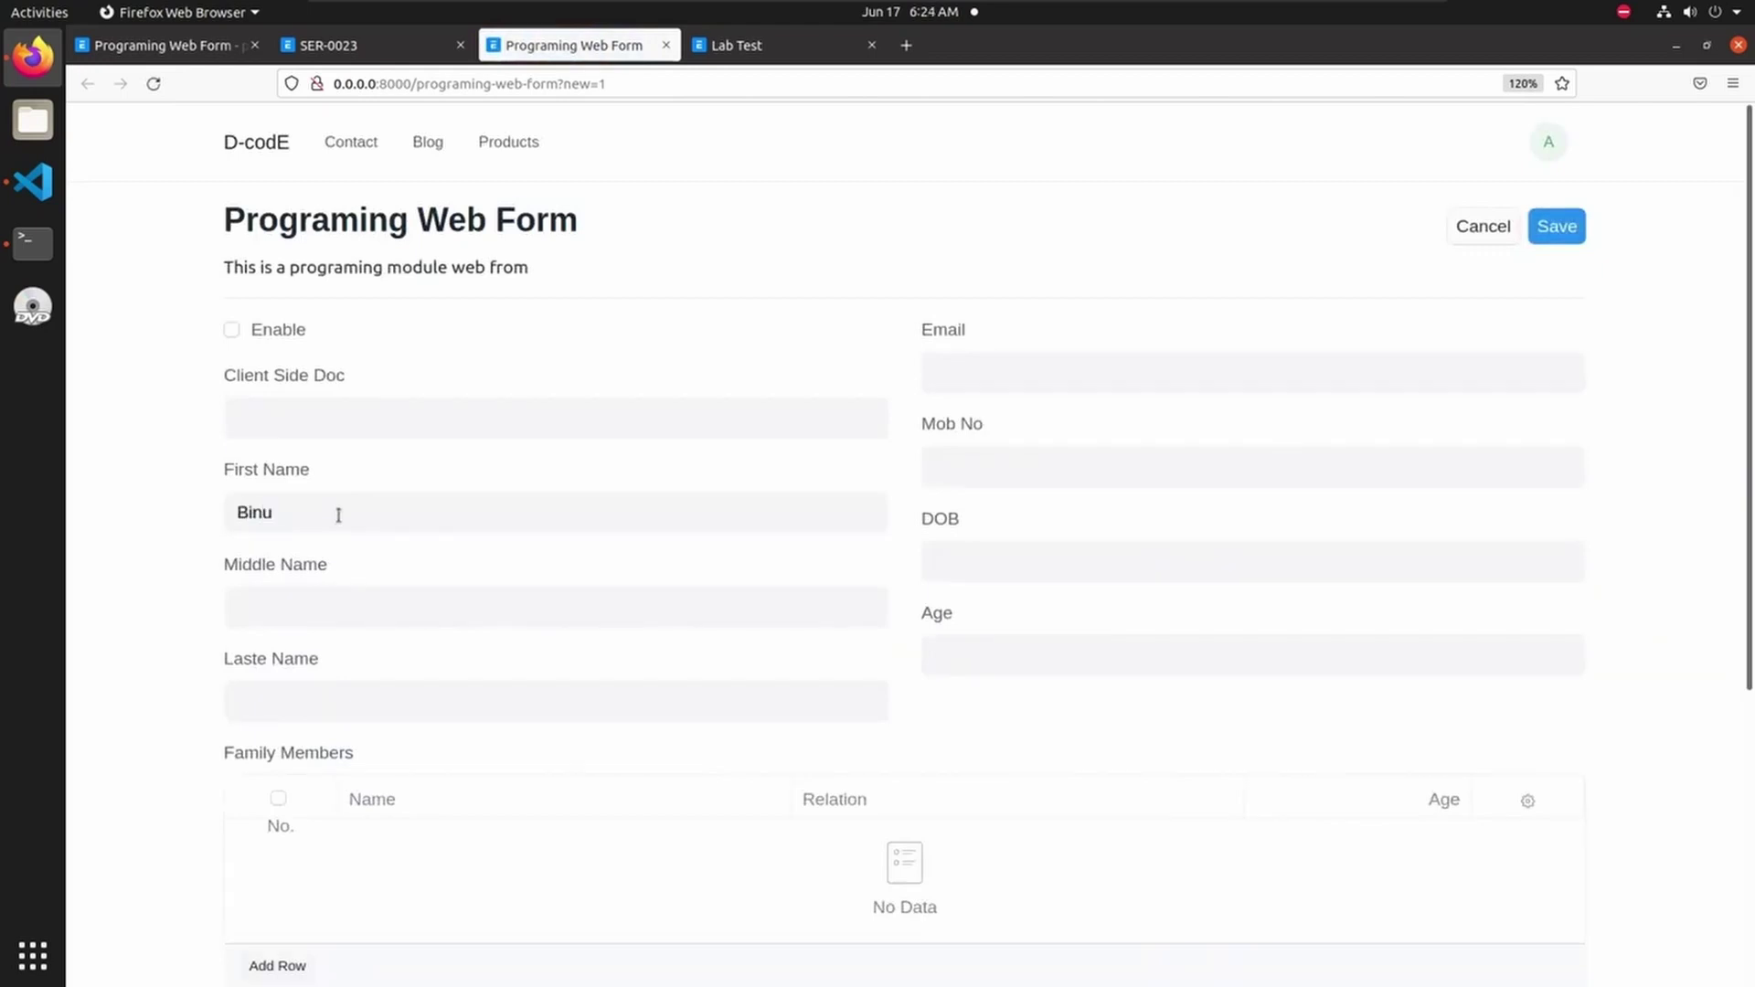
click(1554, 228)
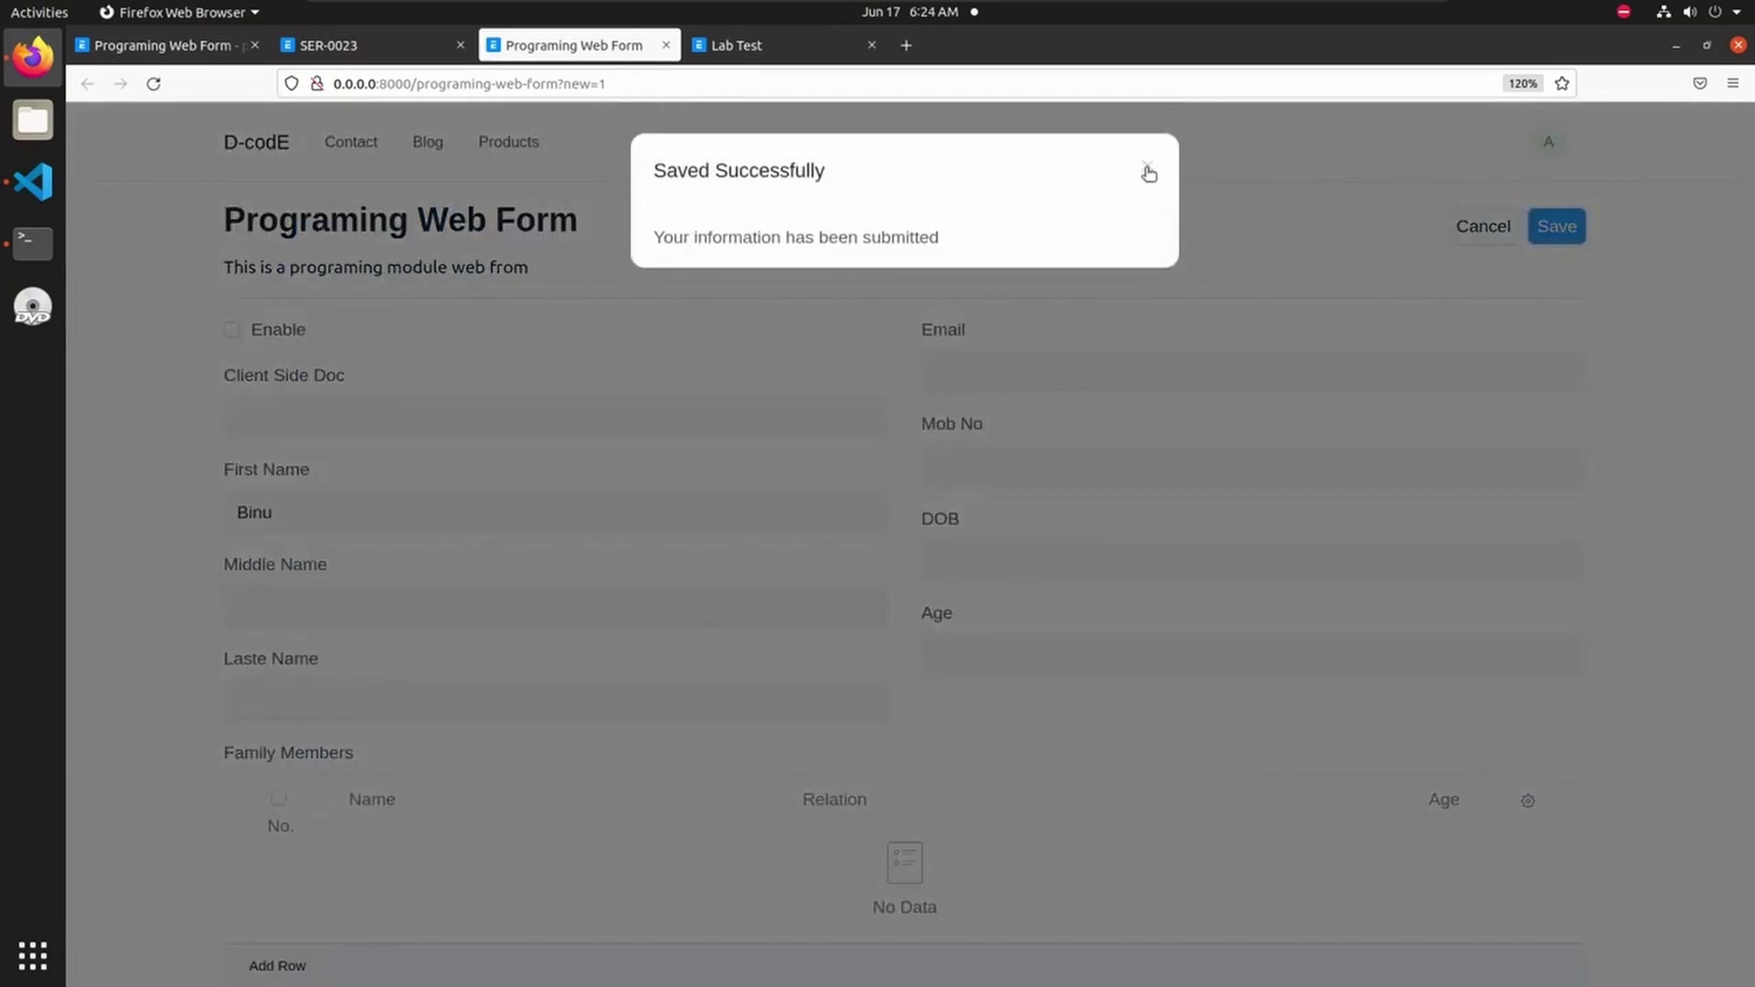
click(1149, 169)
- Check that record SER-0024 in Server Side Scripting holds Binu, then return to the web form page
click(393, 46)
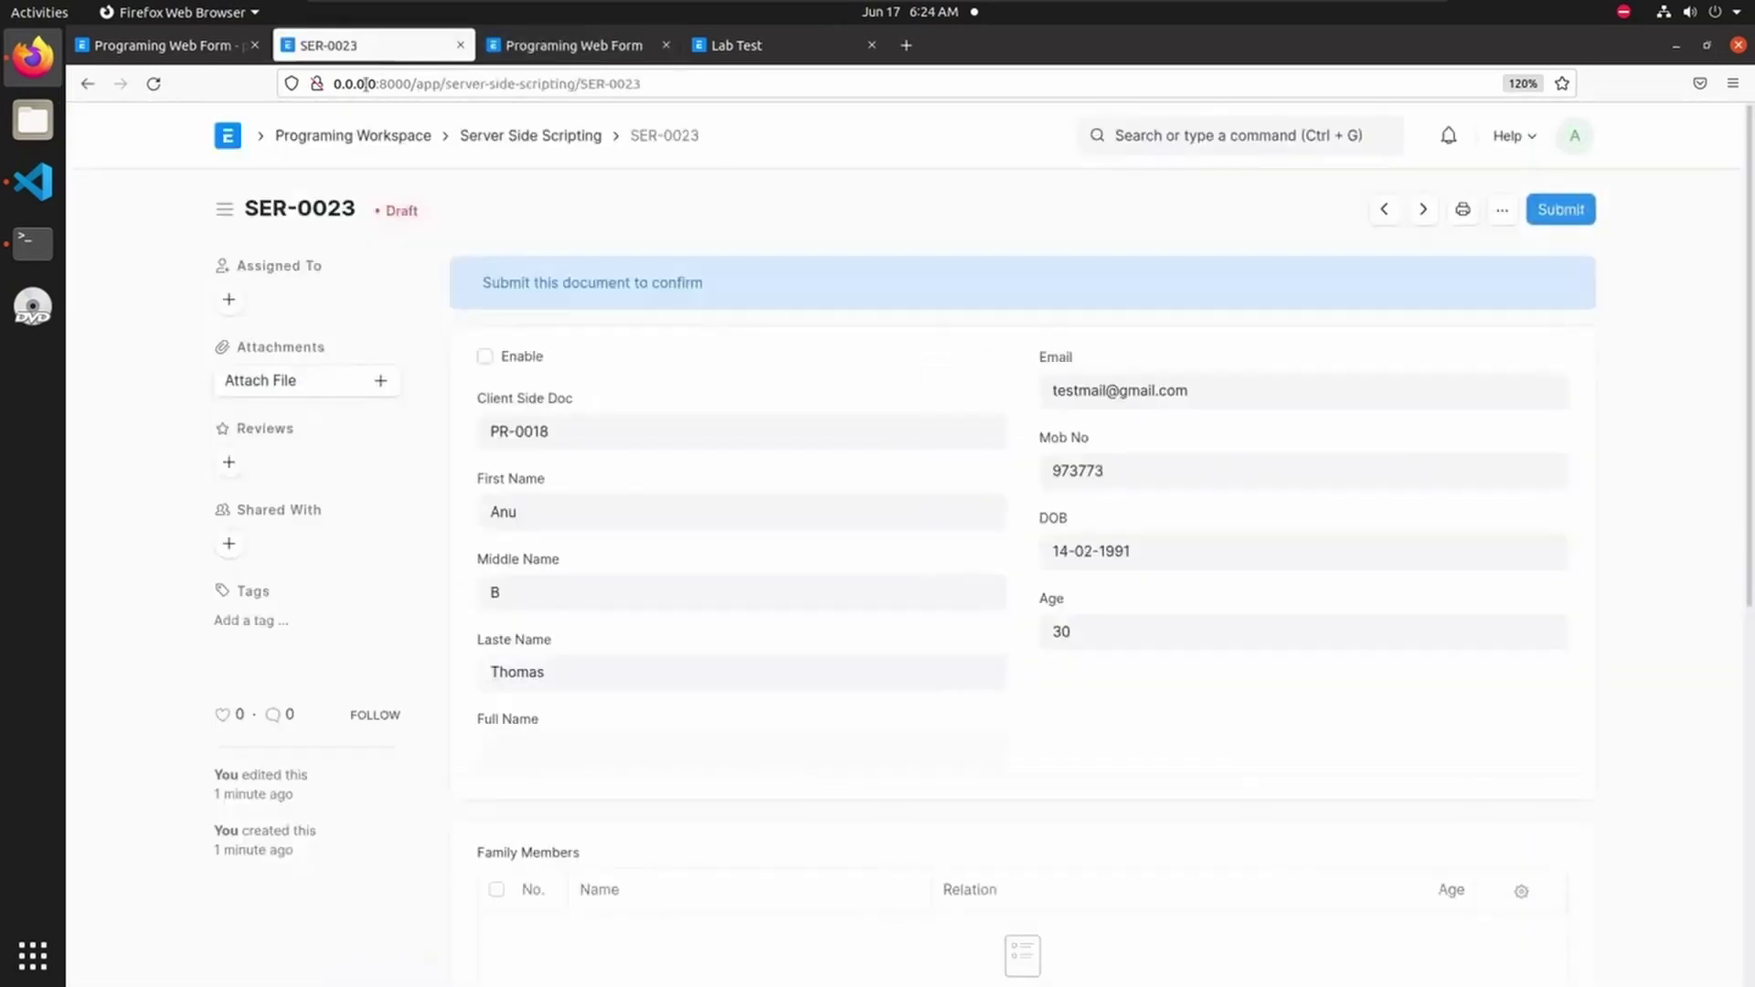
click(539, 134)
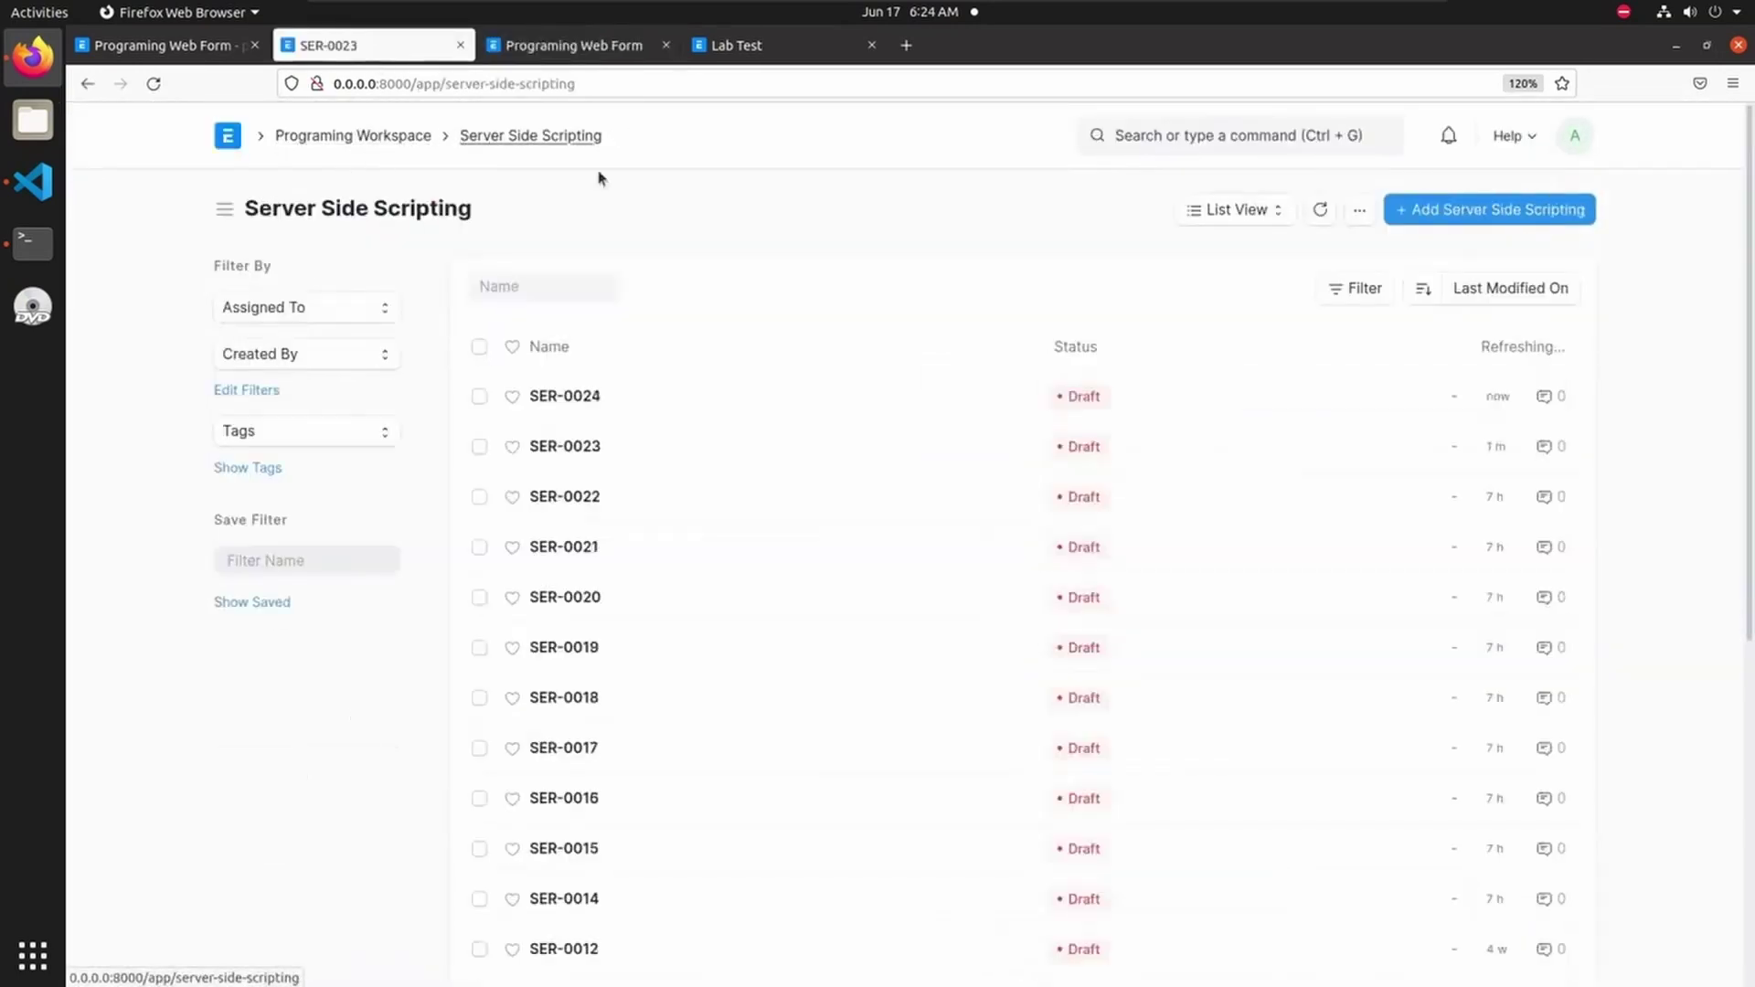
click(582, 413)
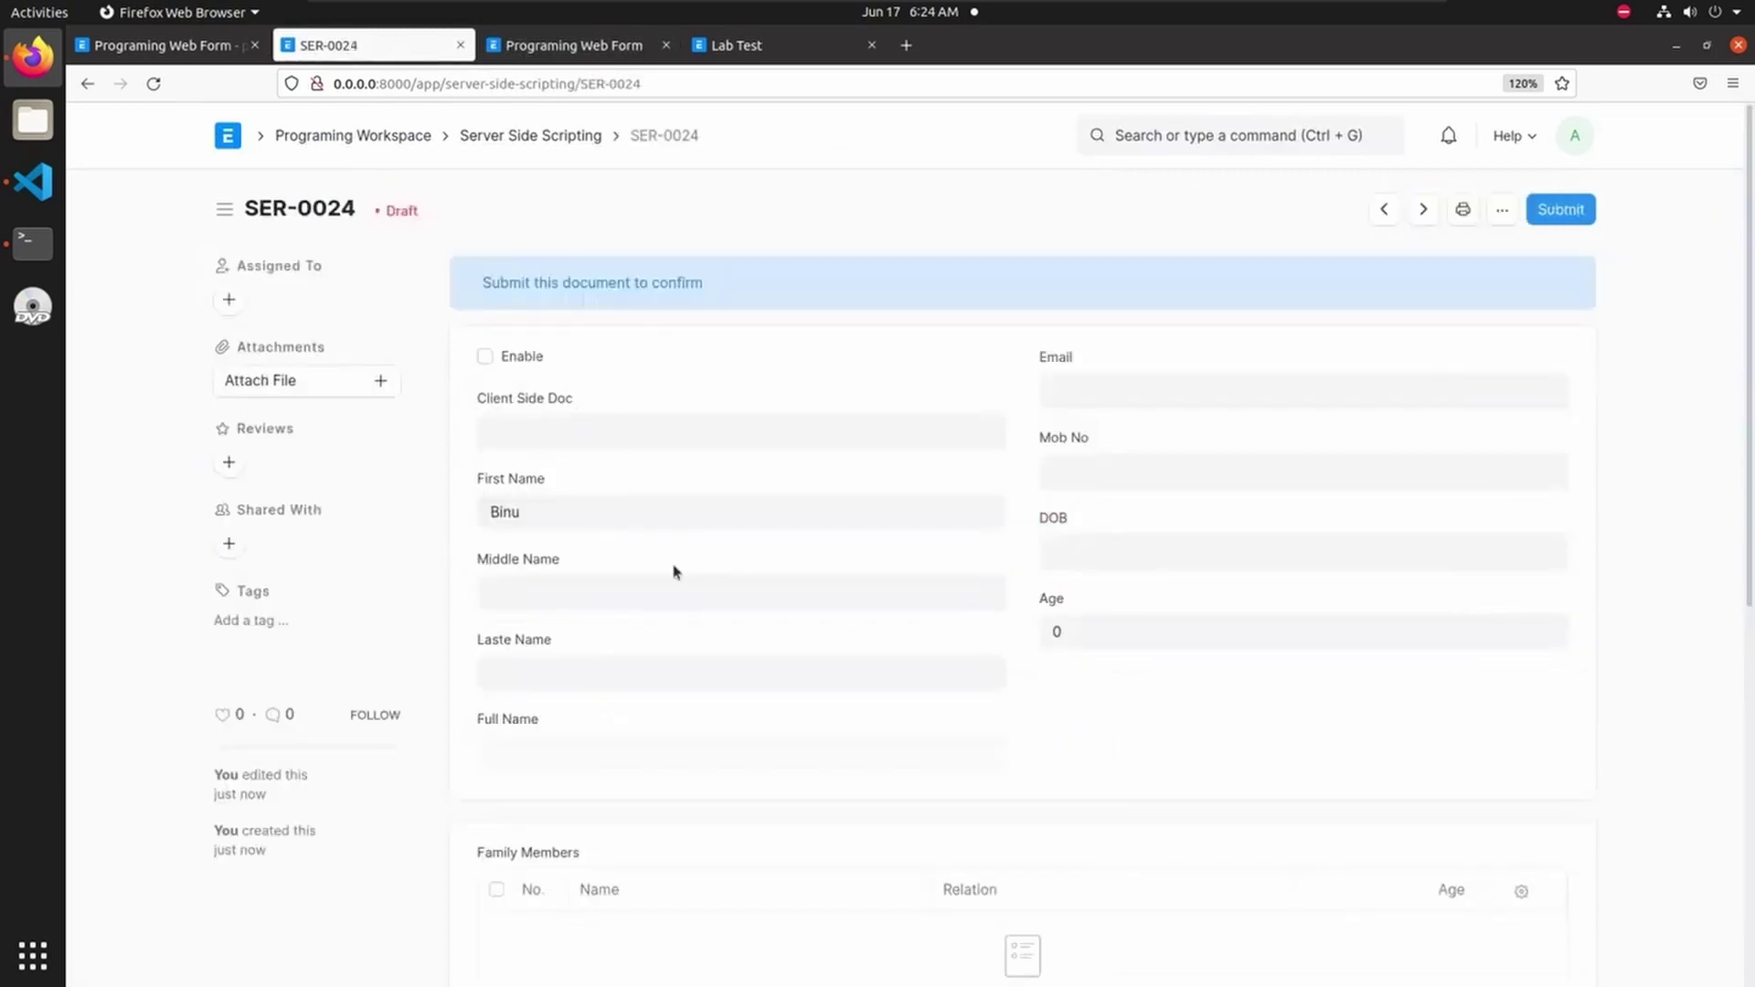
double_click(492, 503)
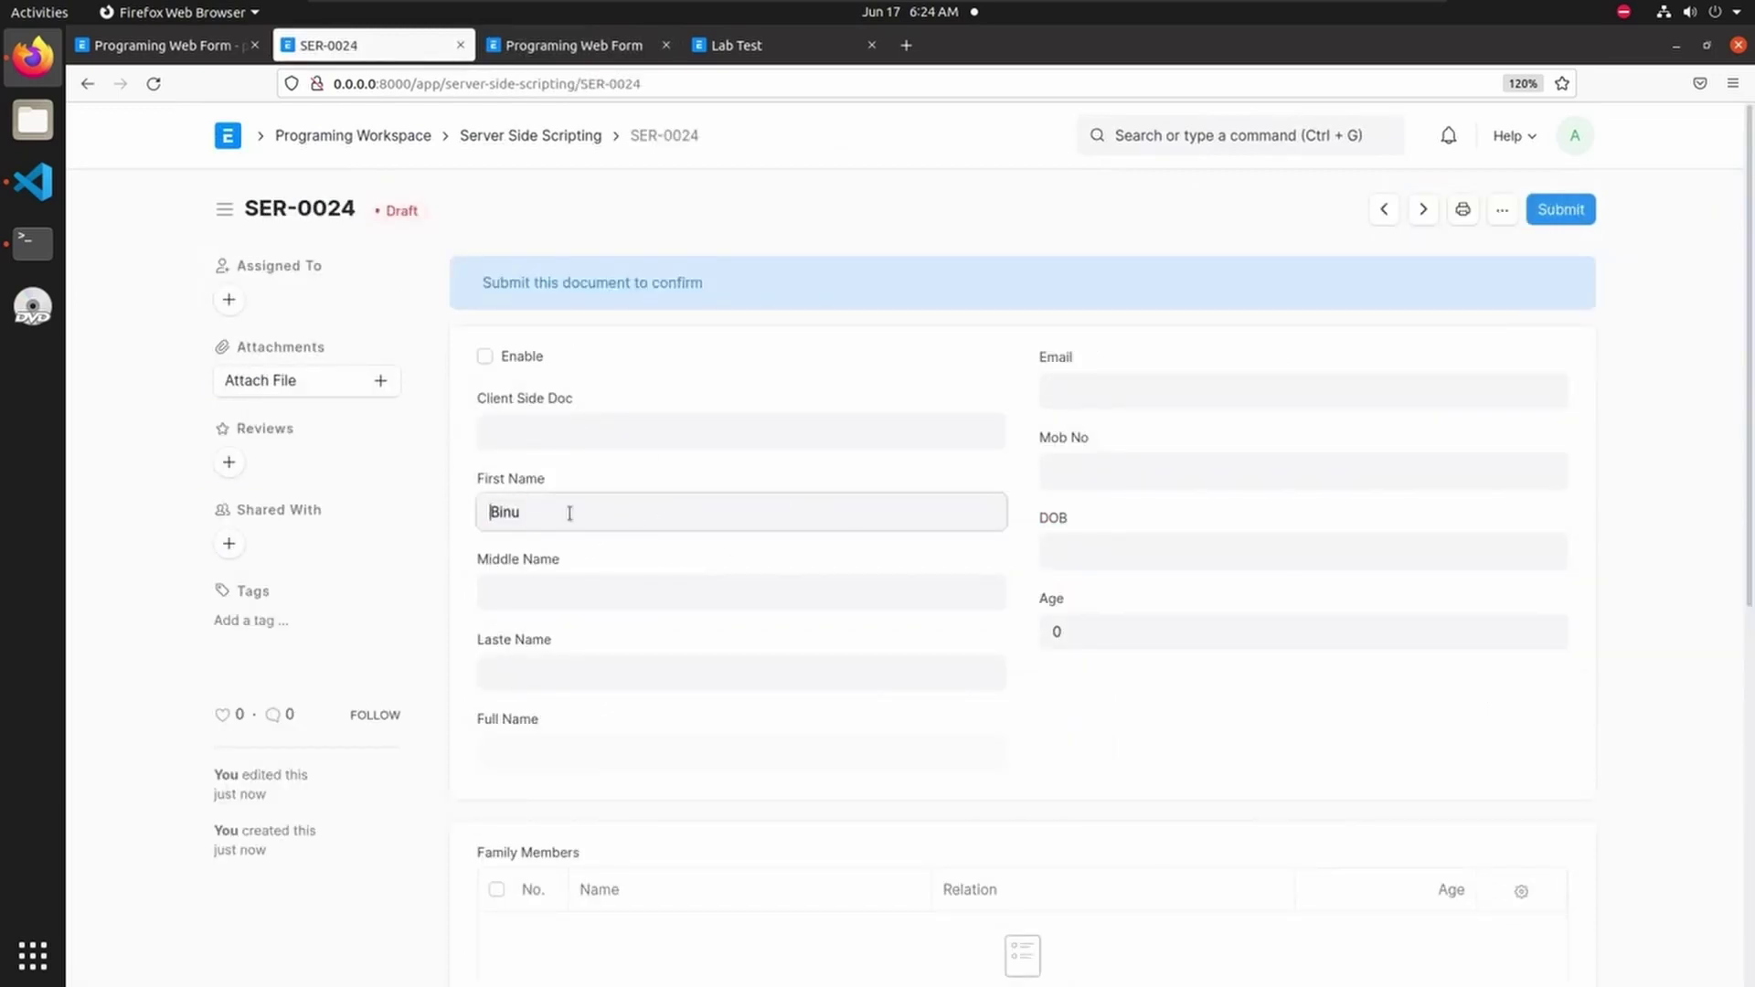
click(530, 135)
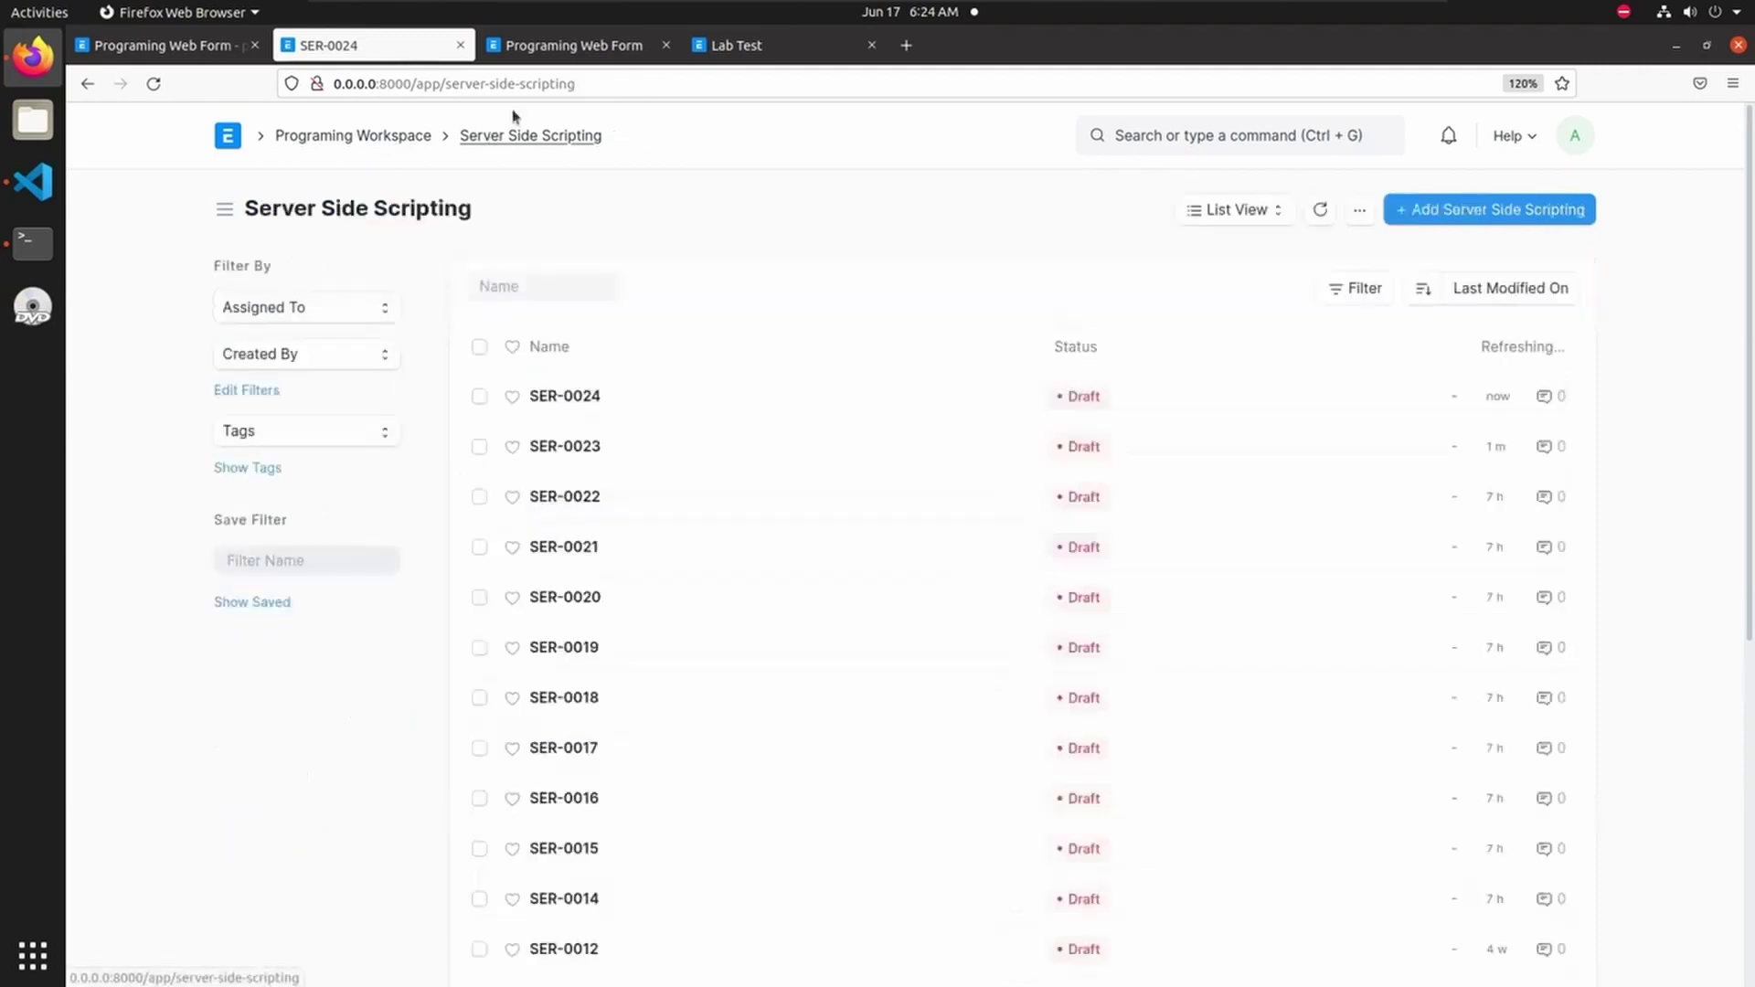
click(566, 45)
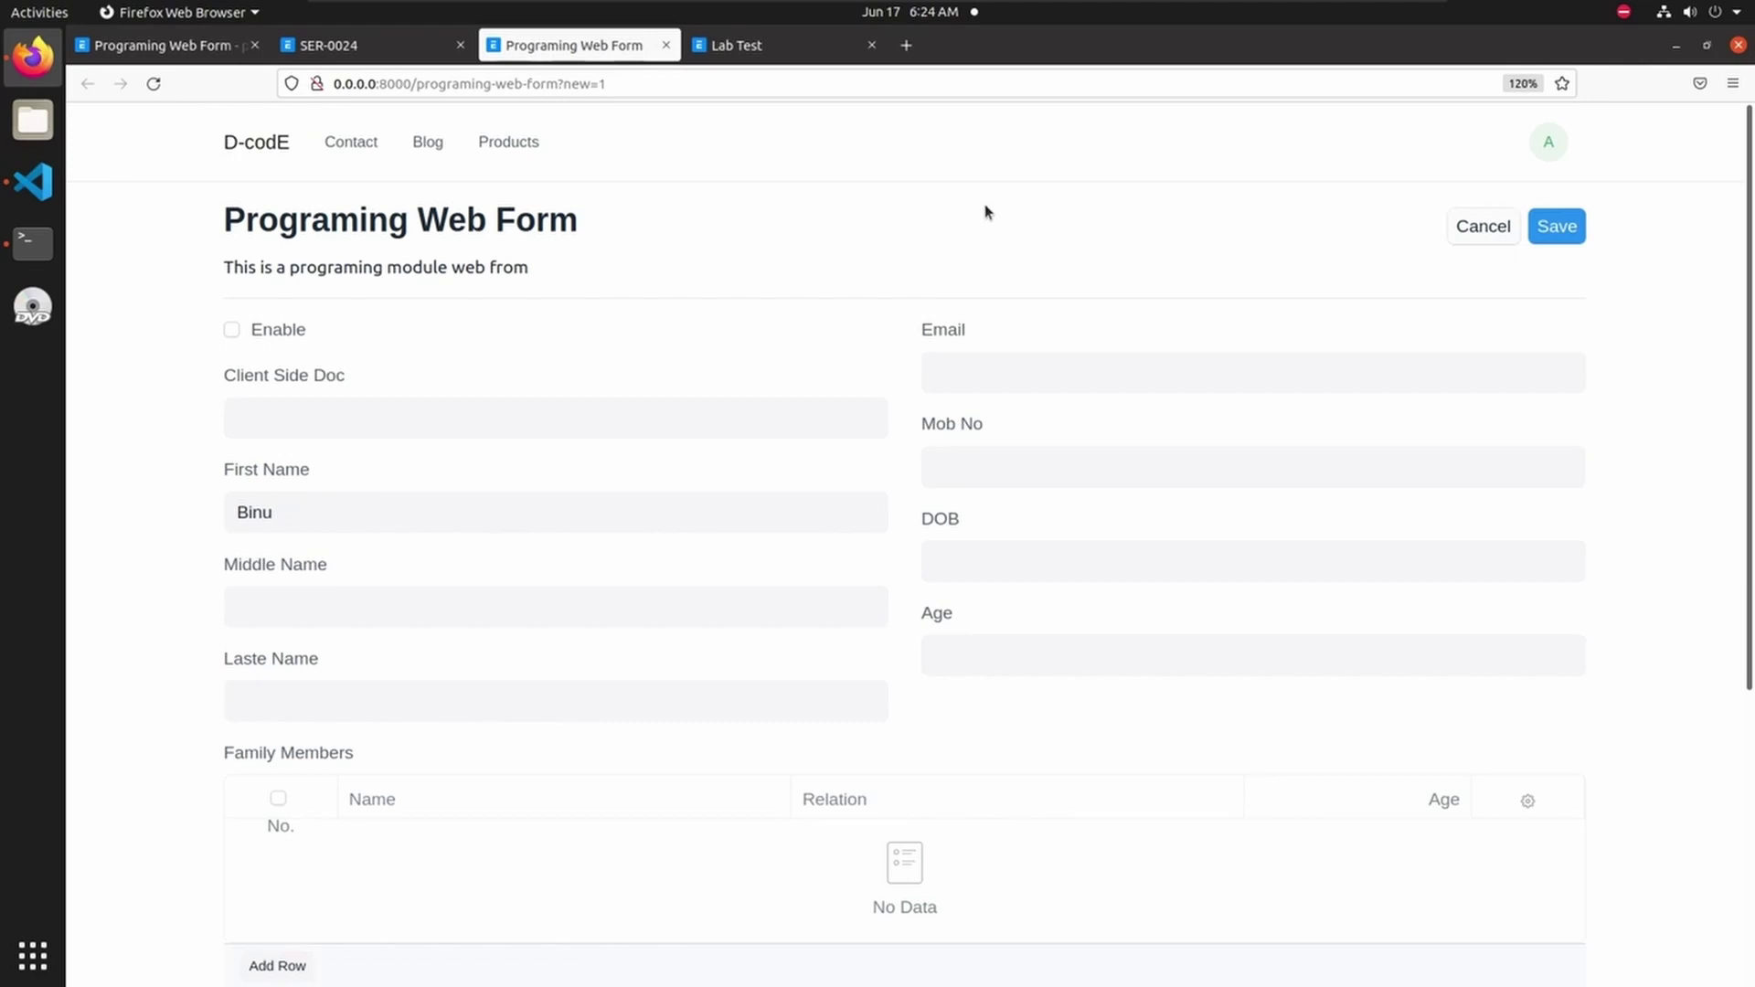
- In VS Code, expand web_form > programing_web_form and open programing_web_form.js as a pinned tab
click(33, 181)
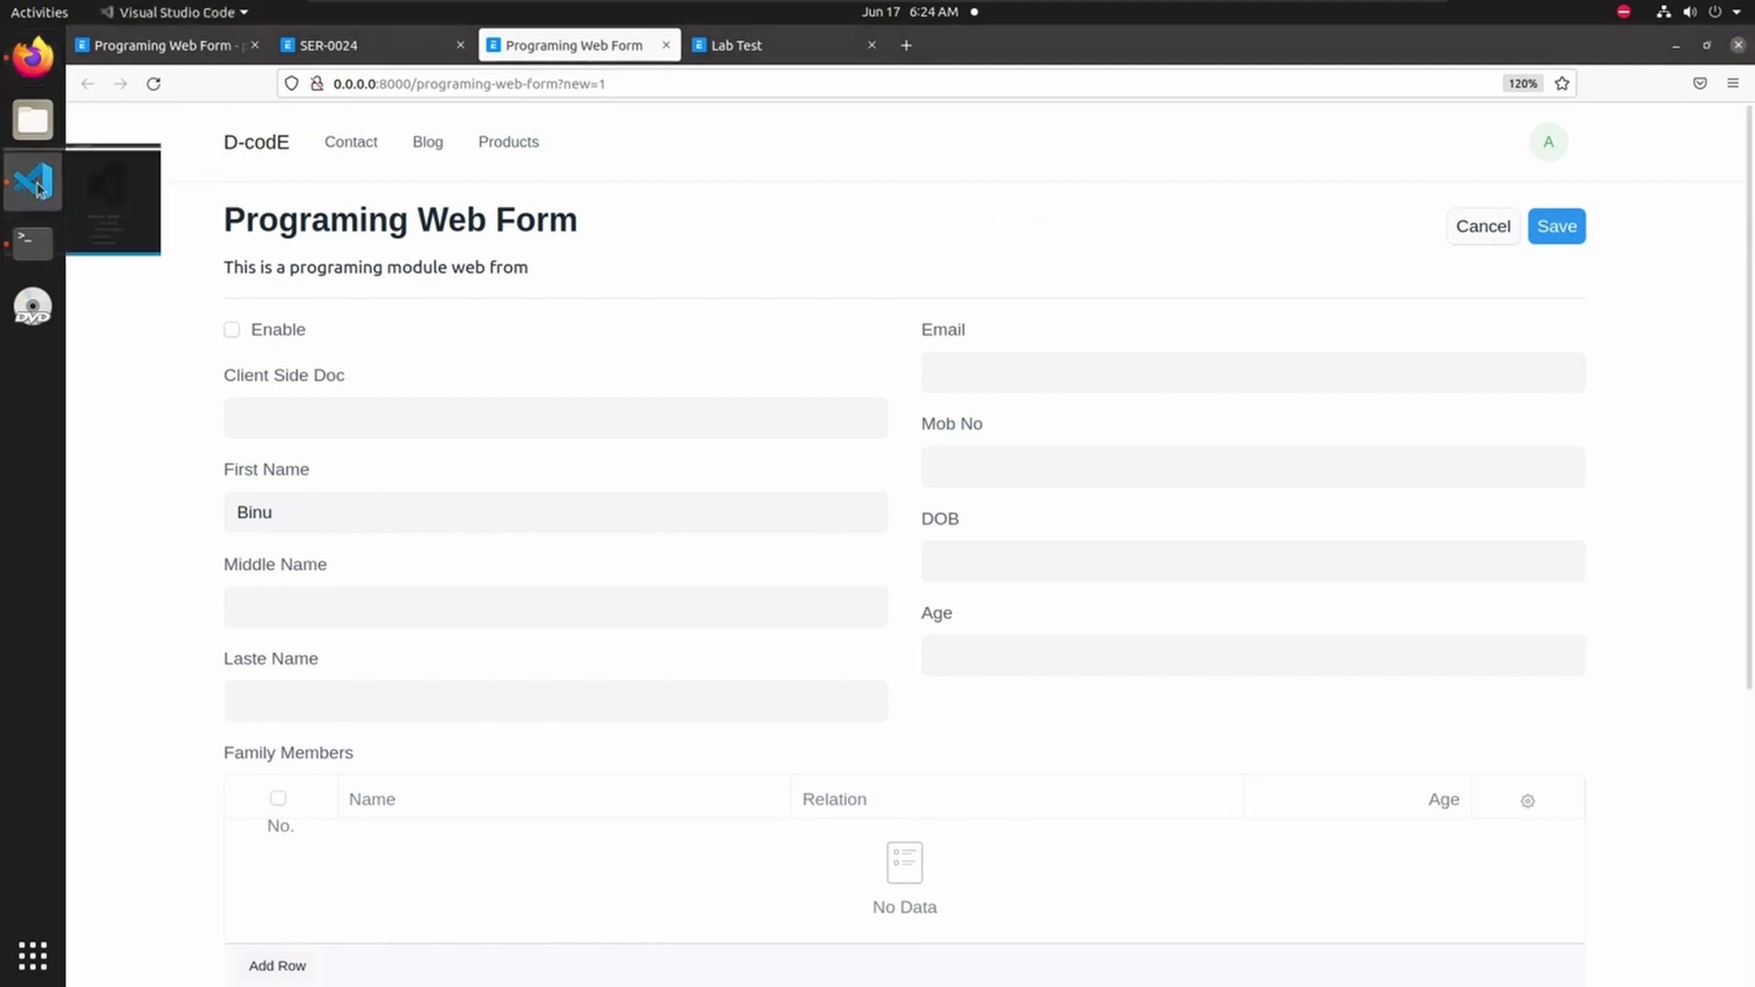
scroll(339, 416, up, 1)
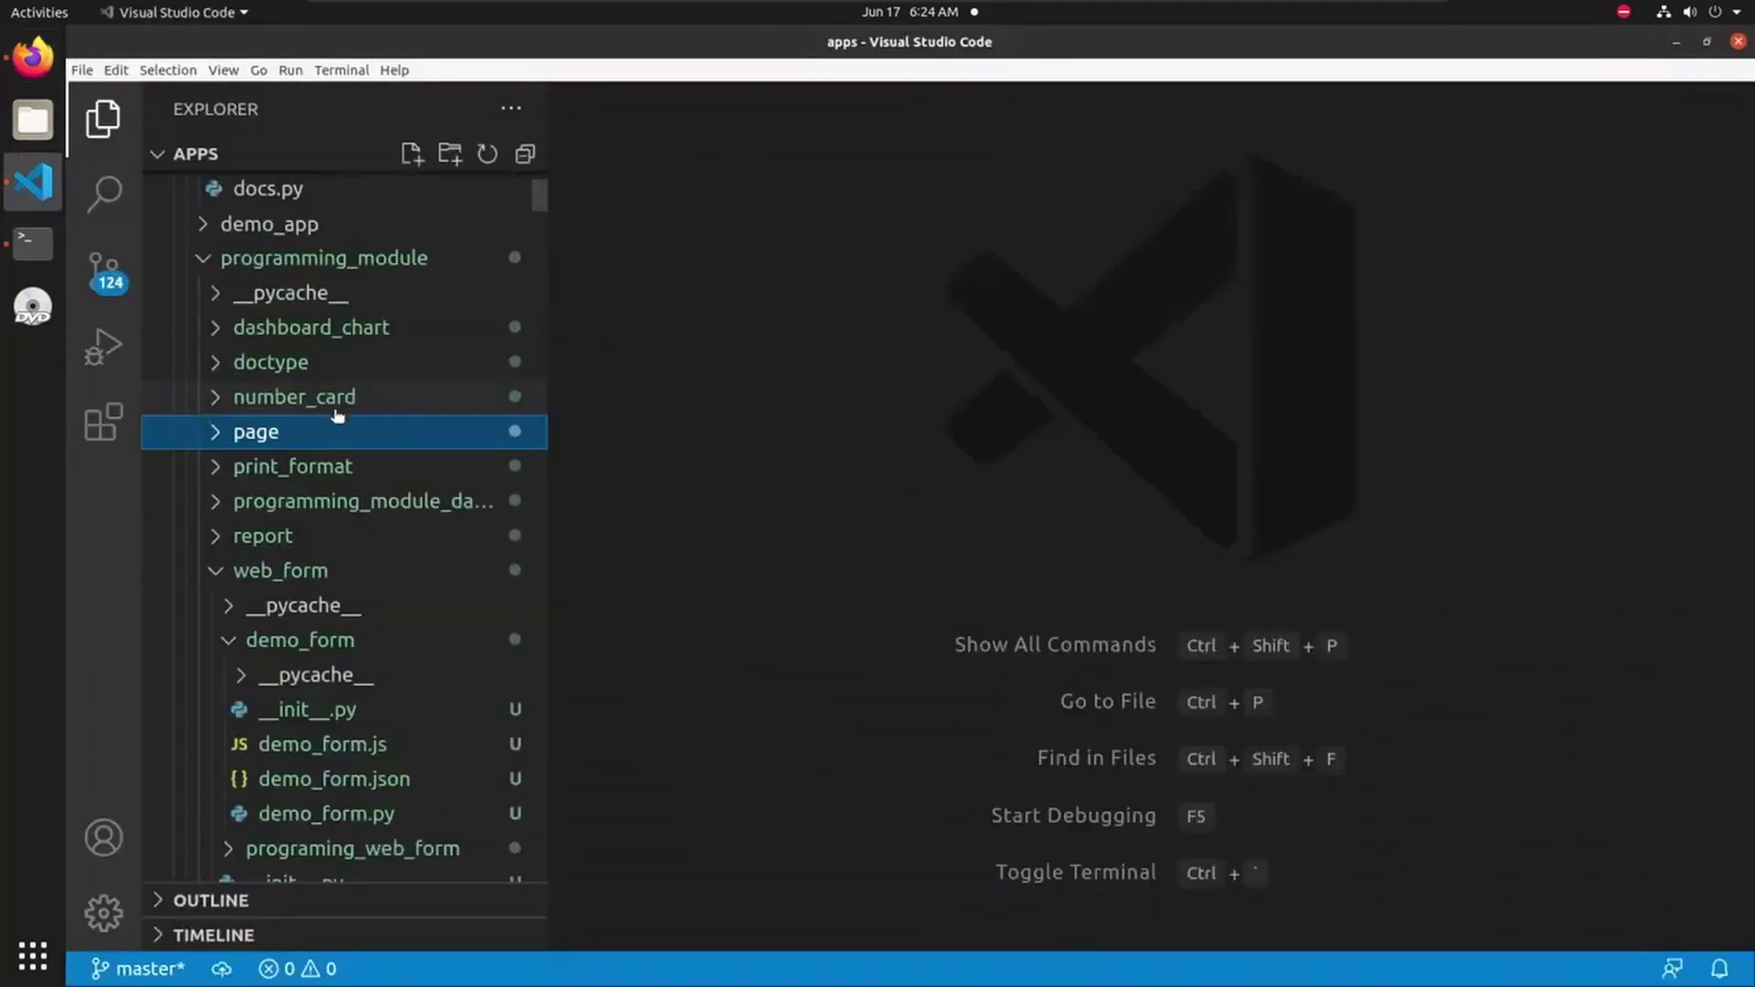
click(215, 572)
click(215, 572)
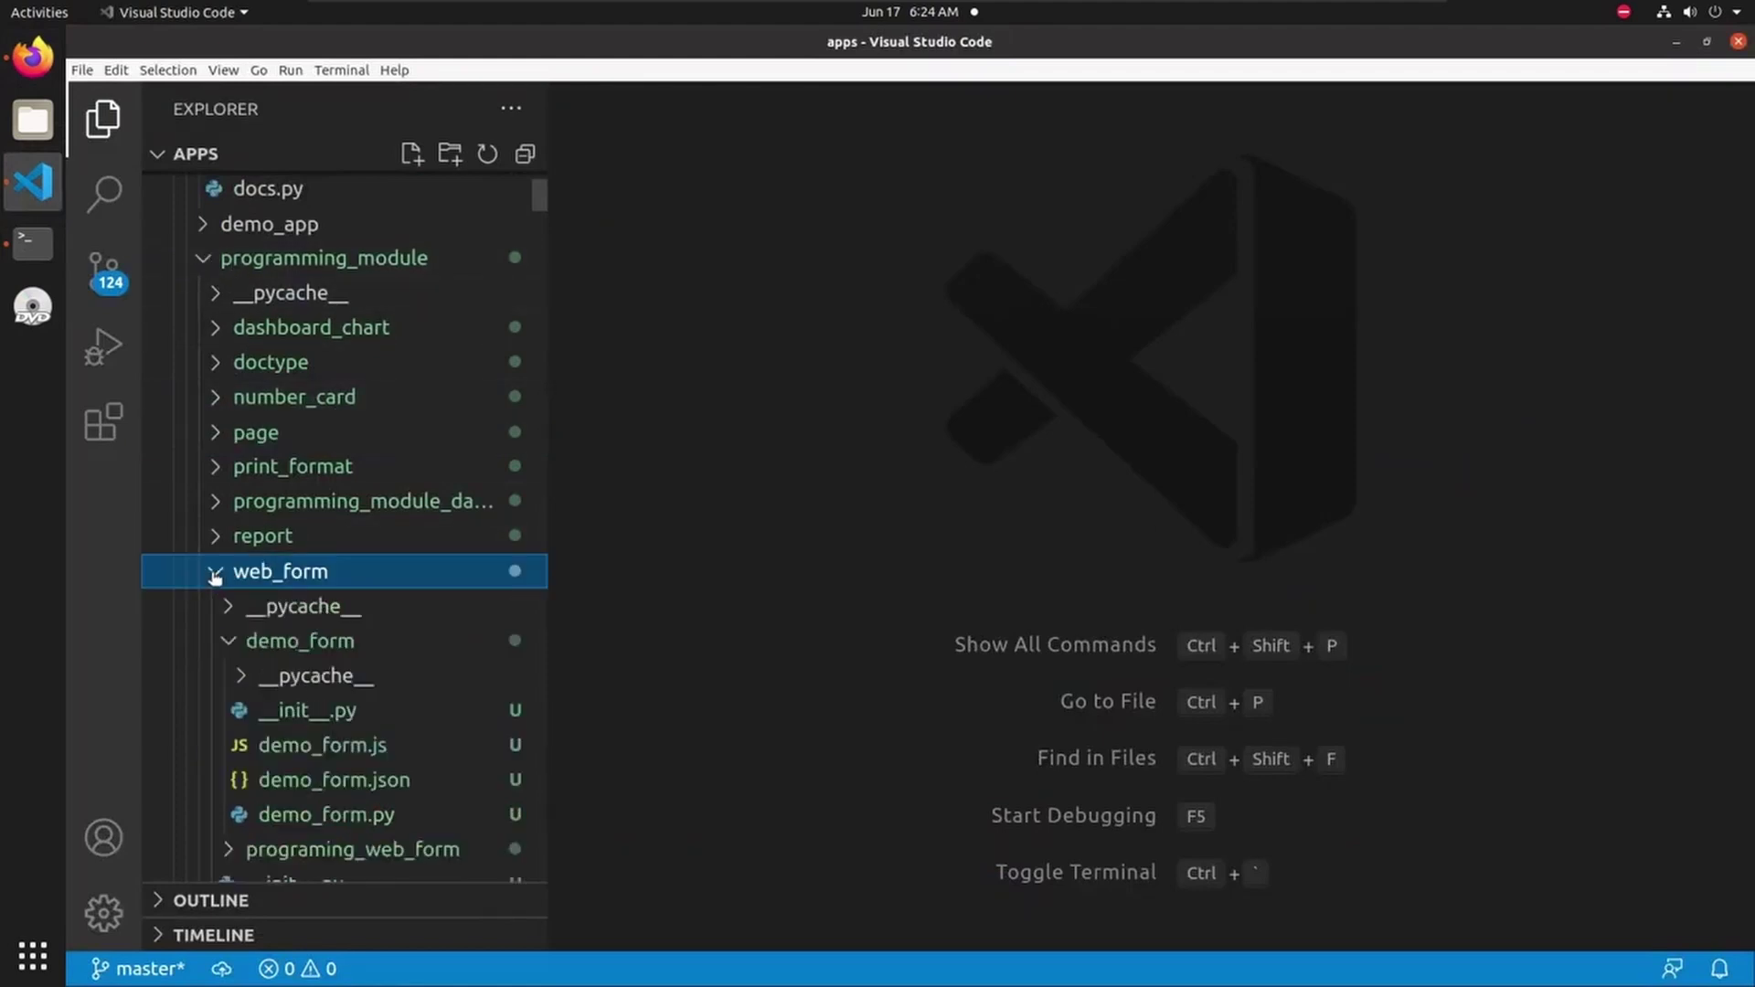
click(228, 643)
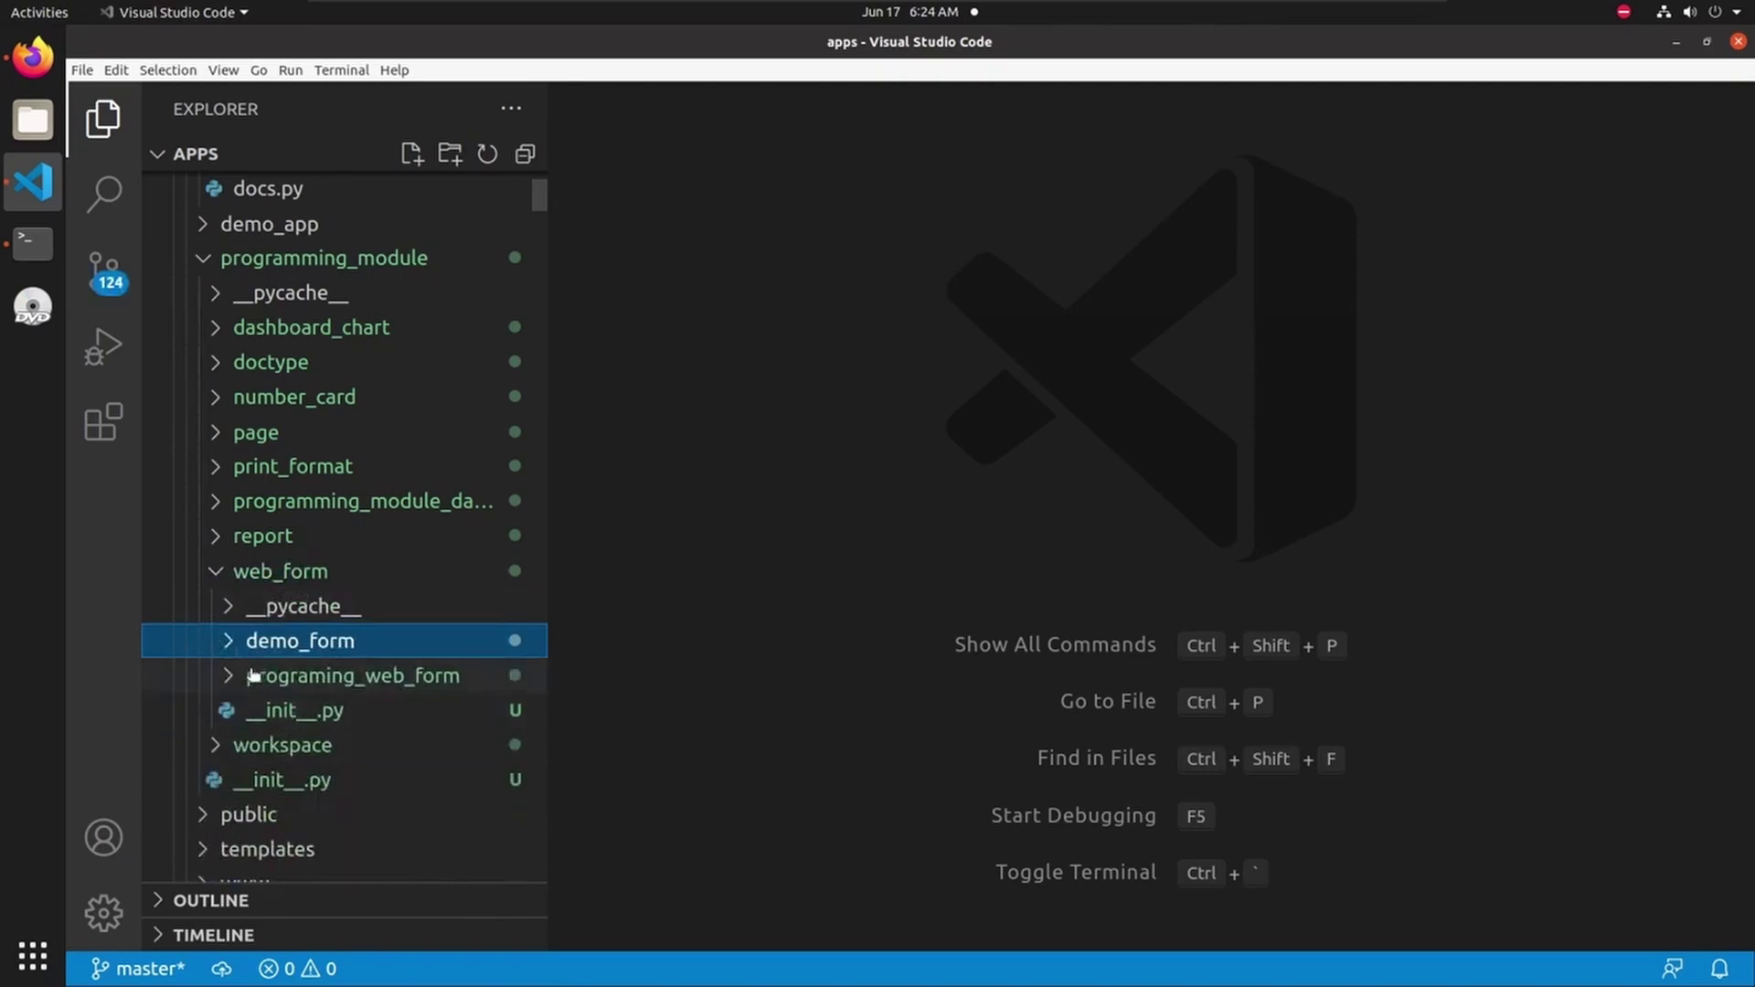
click(230, 679)
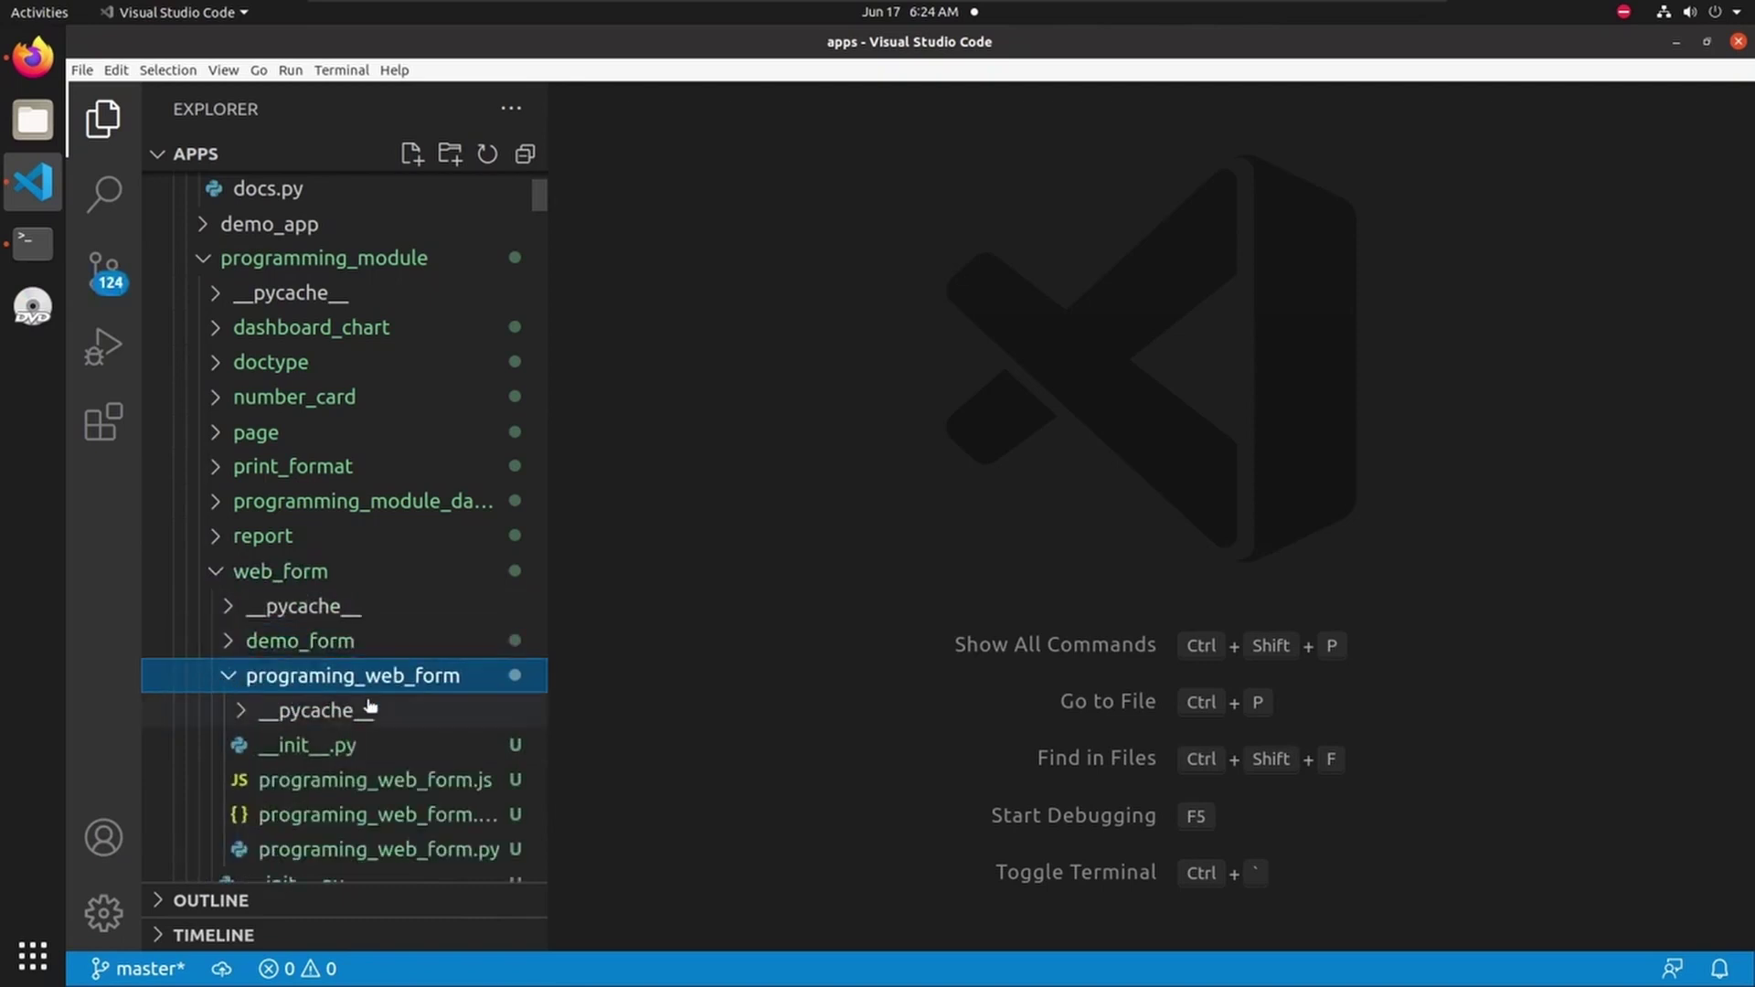
scroll(400, 705, down, 3)
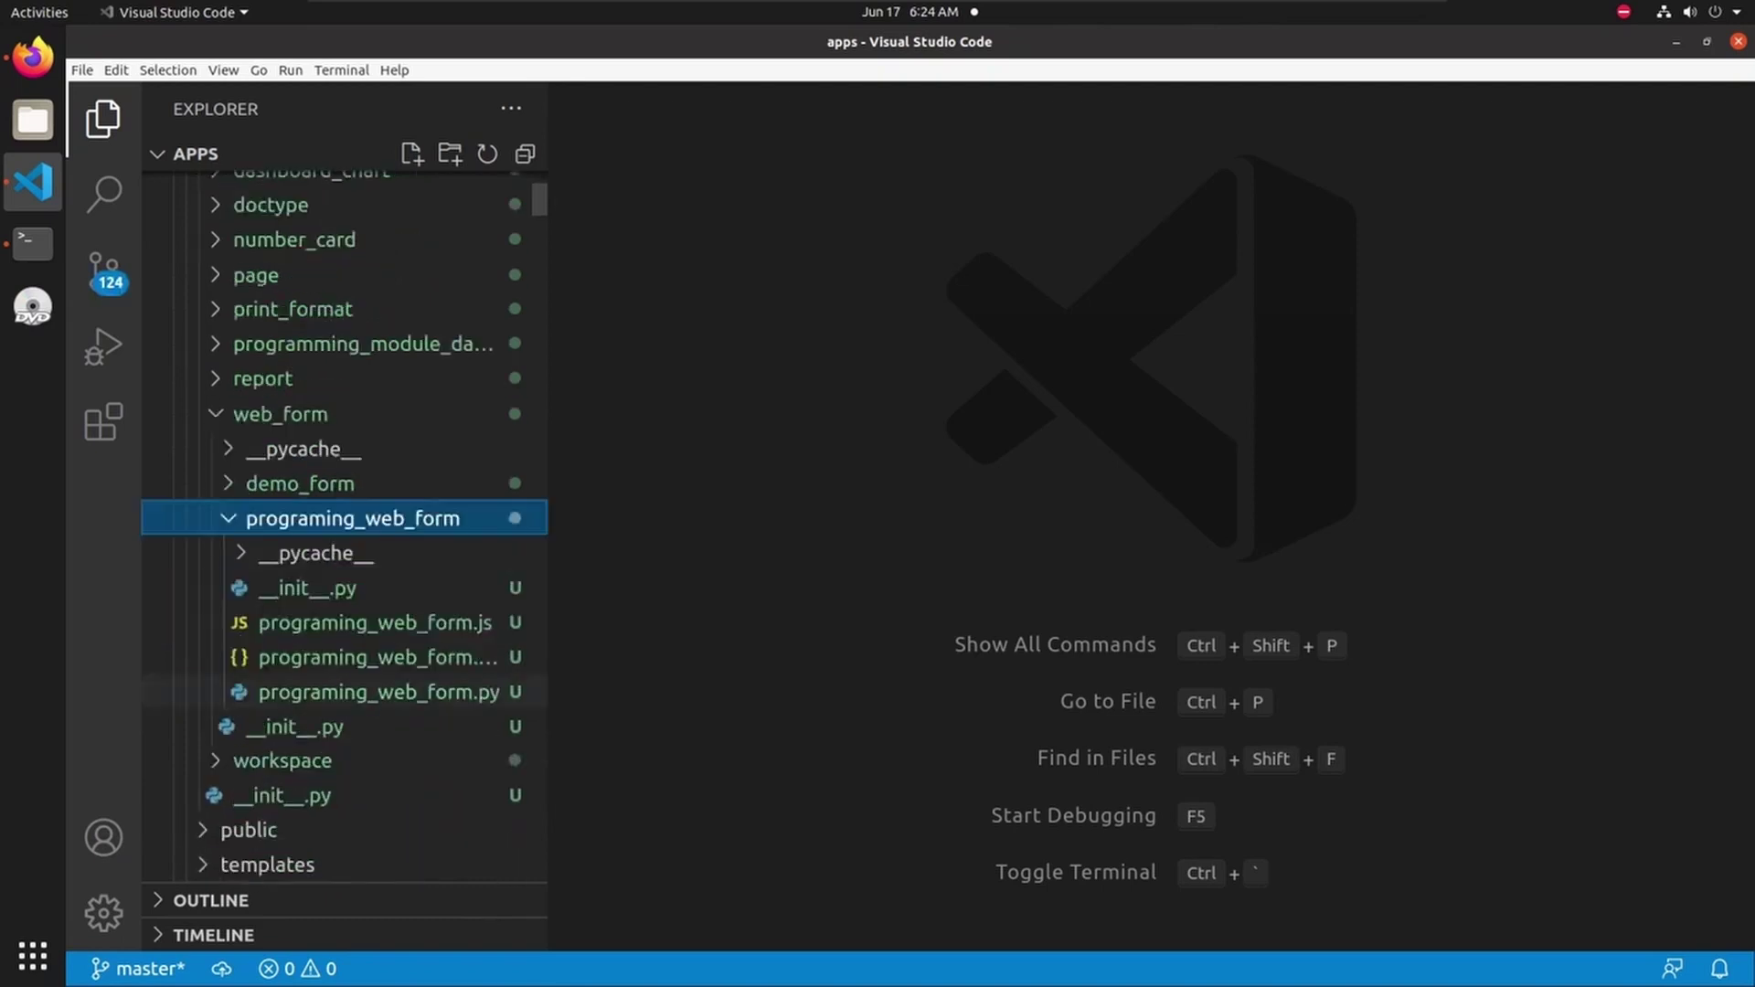
click(318, 629)
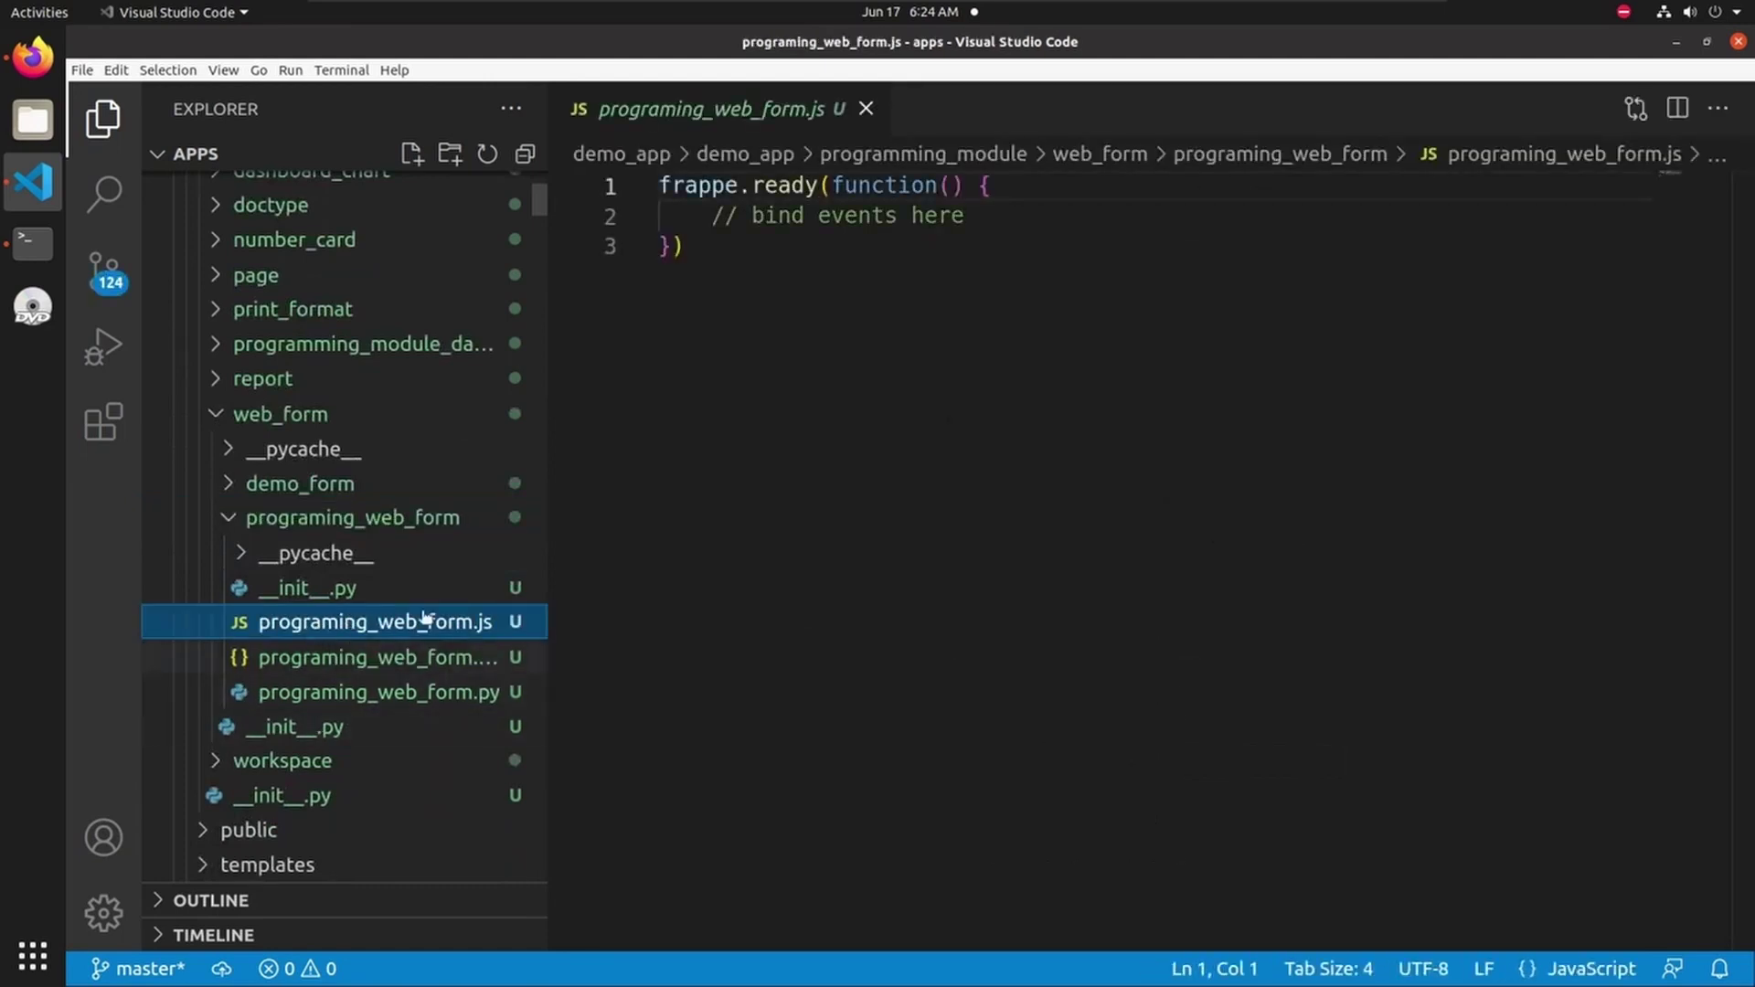
double_click(724, 123)
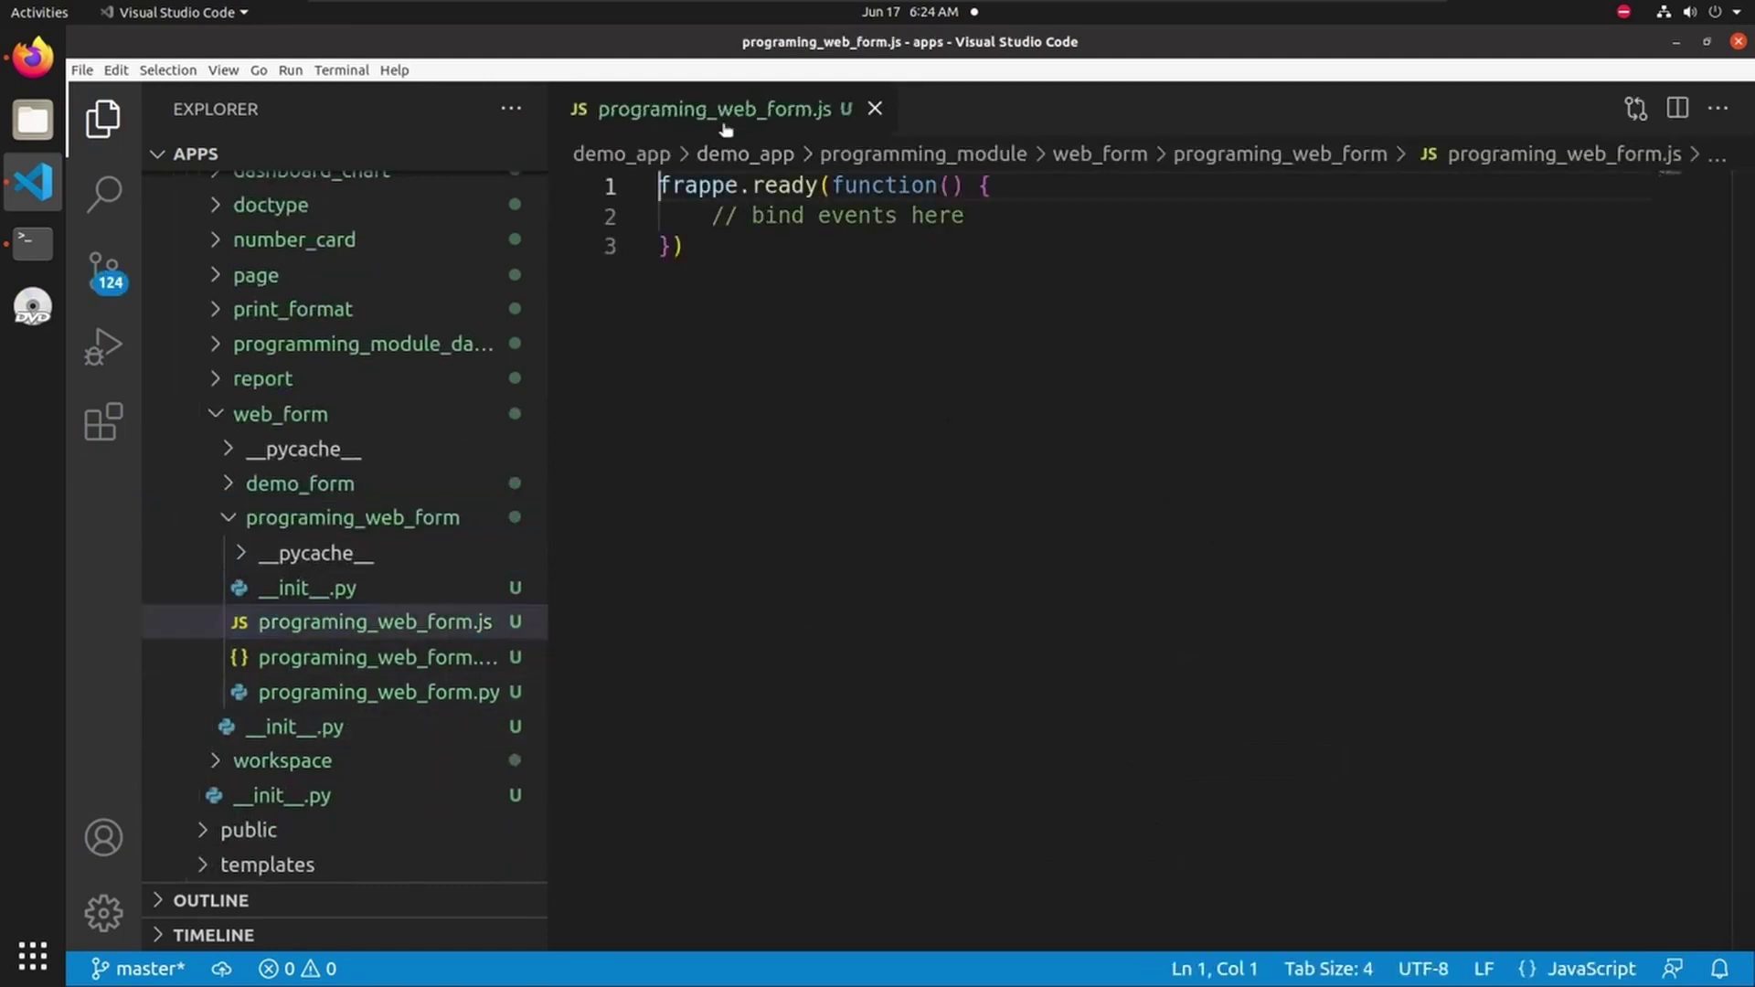
- Look over programing_web_form.json and programing_web_form.py, then close the .py tab
click(324, 658)
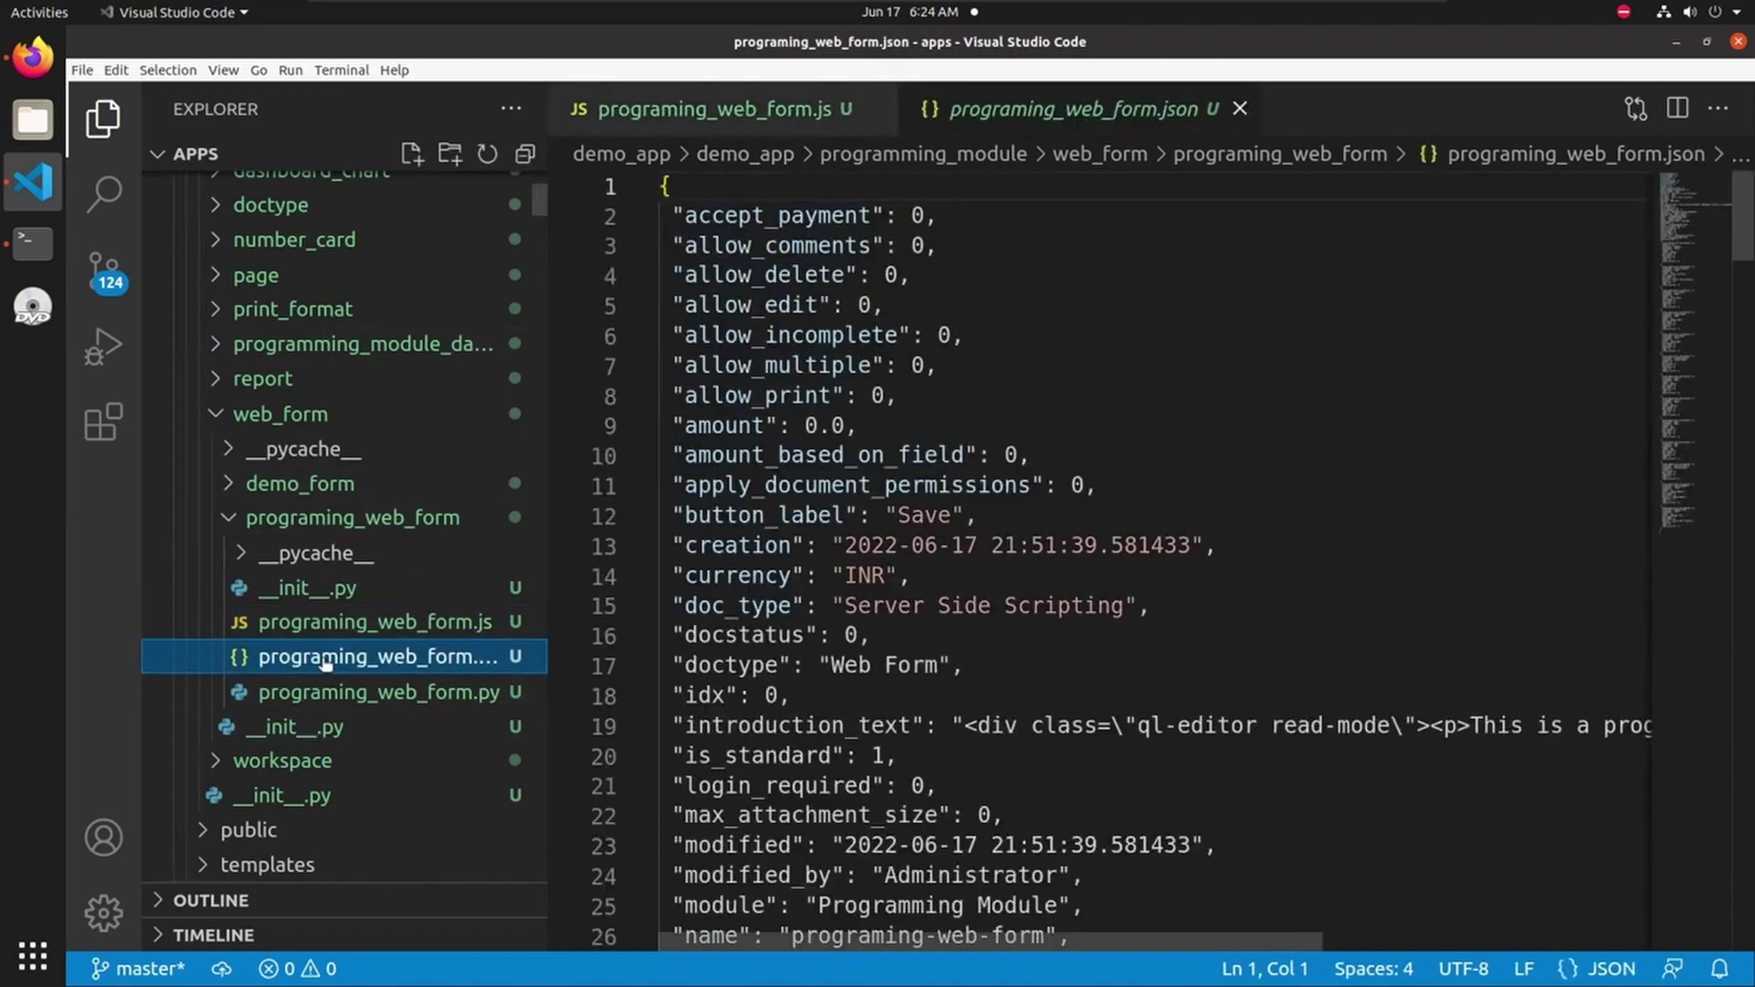
click(375, 695)
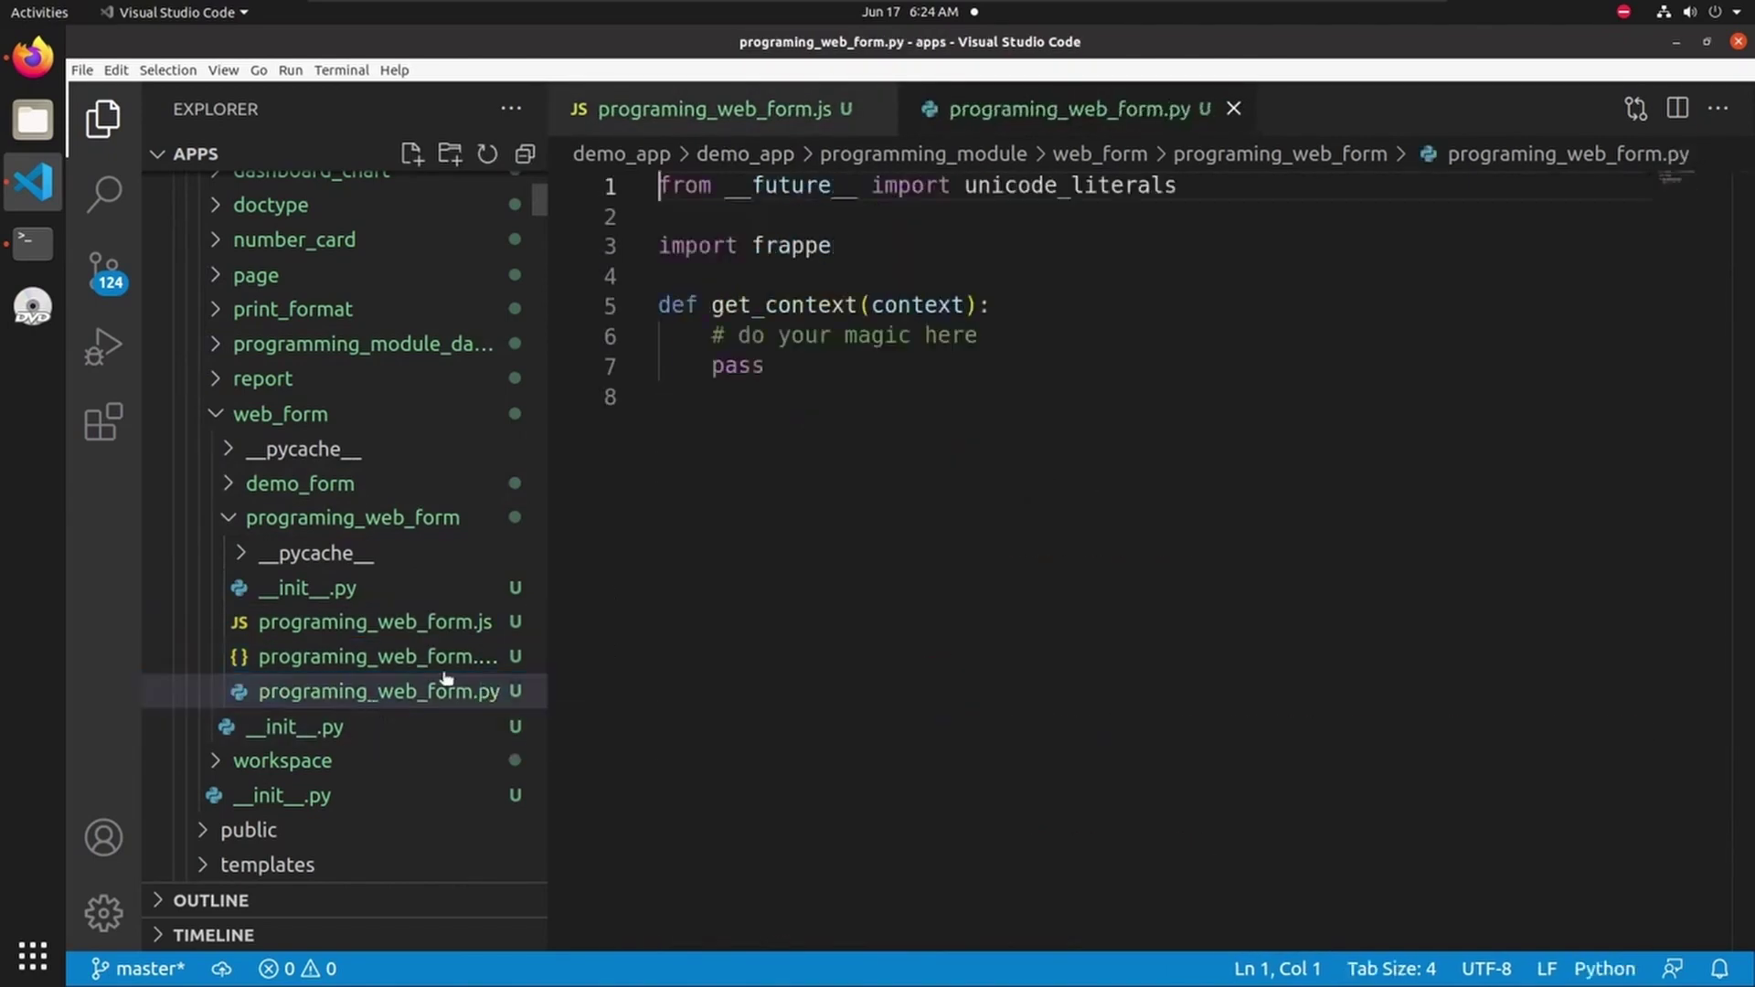
key(ctrl+w)
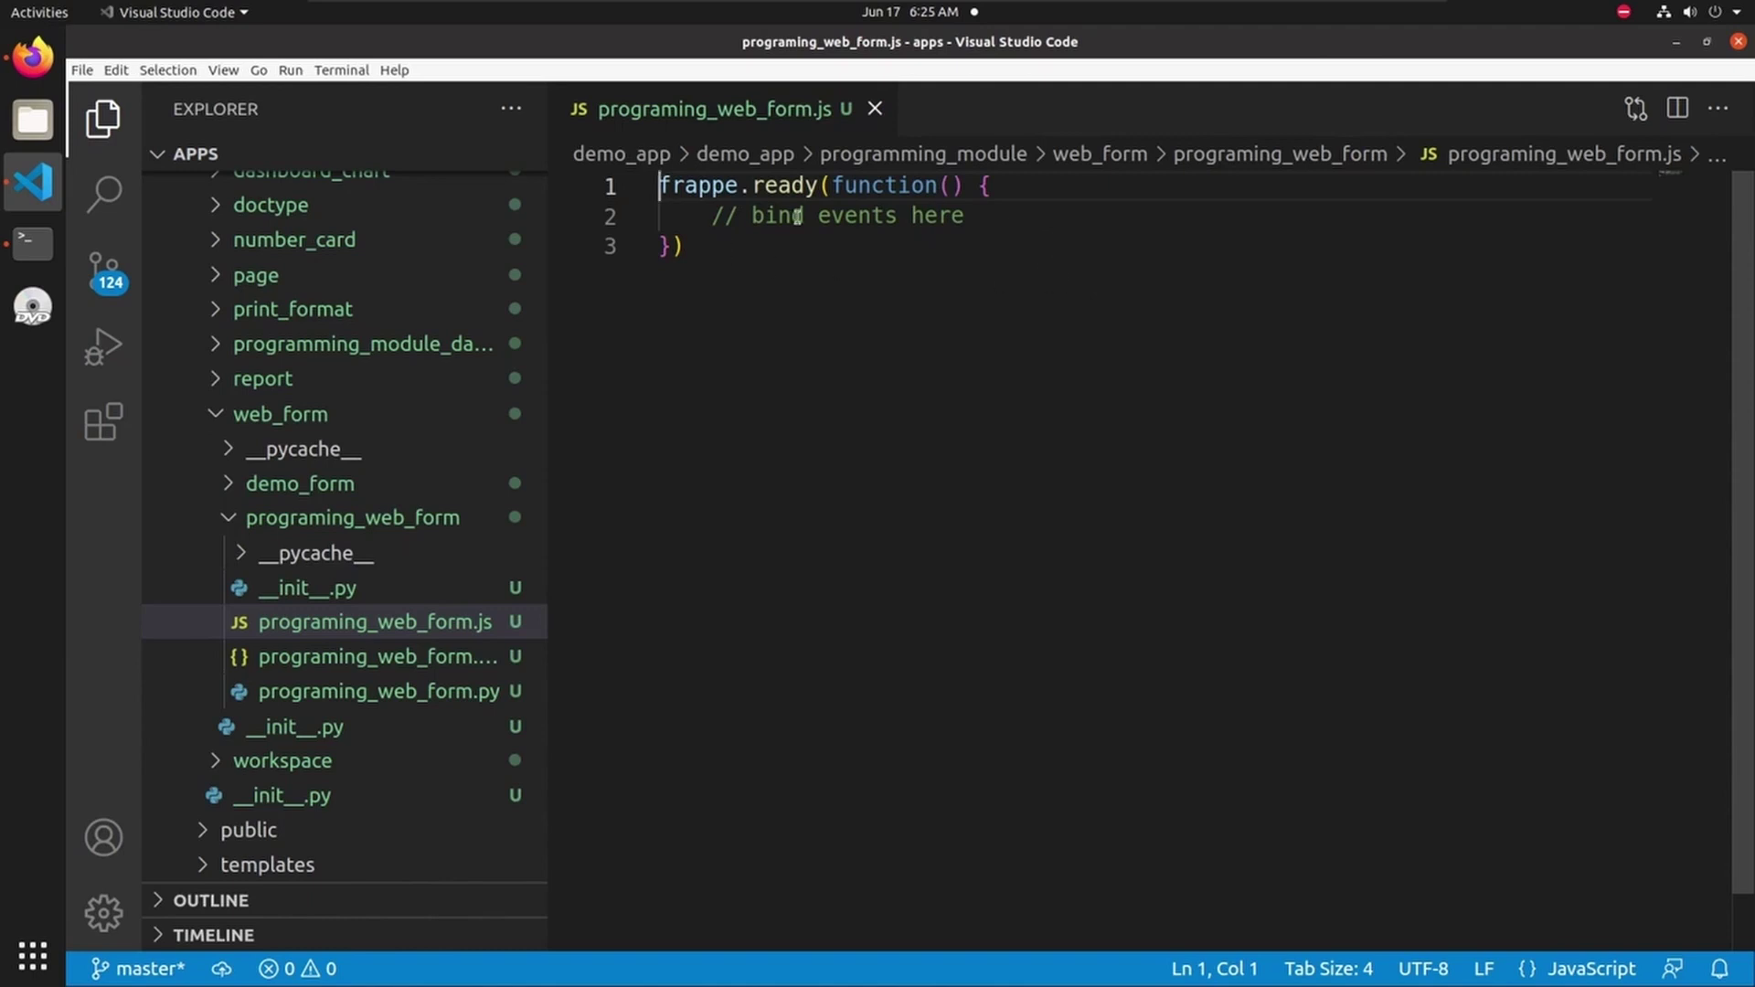
- Insert the commented handlers into frappe.ready, uncomment the after_load block (lines 5–7), and save
click(996, 194)
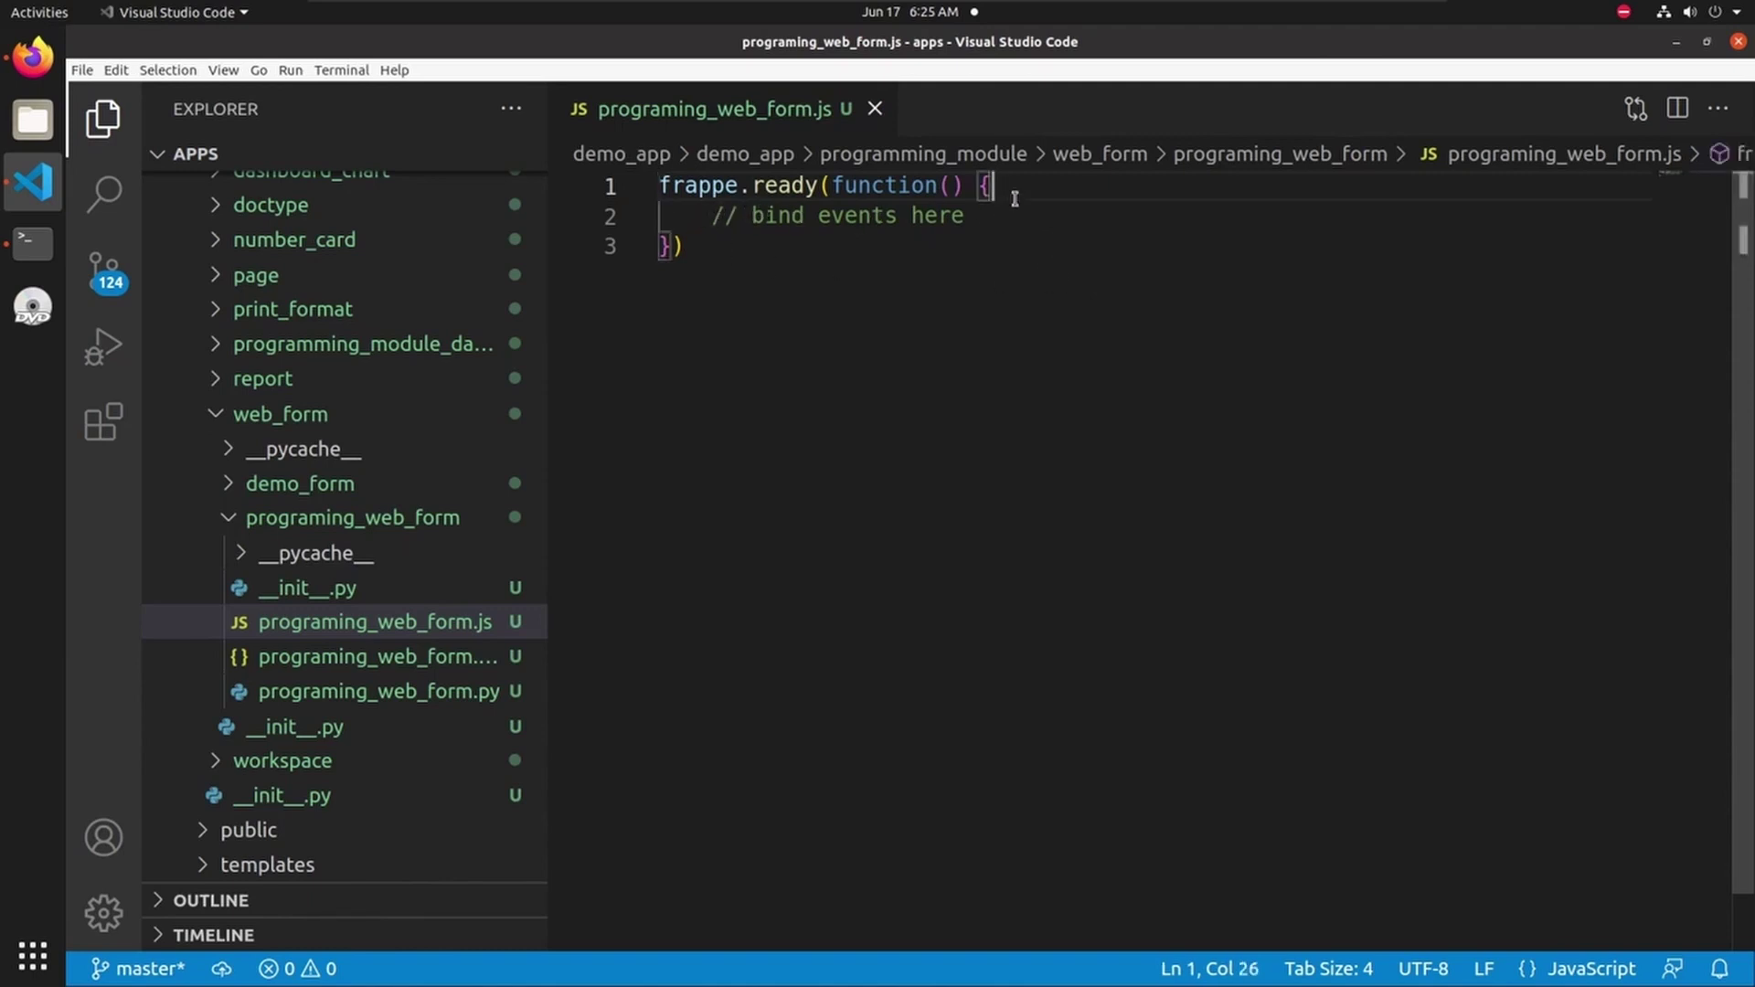
key(Return)
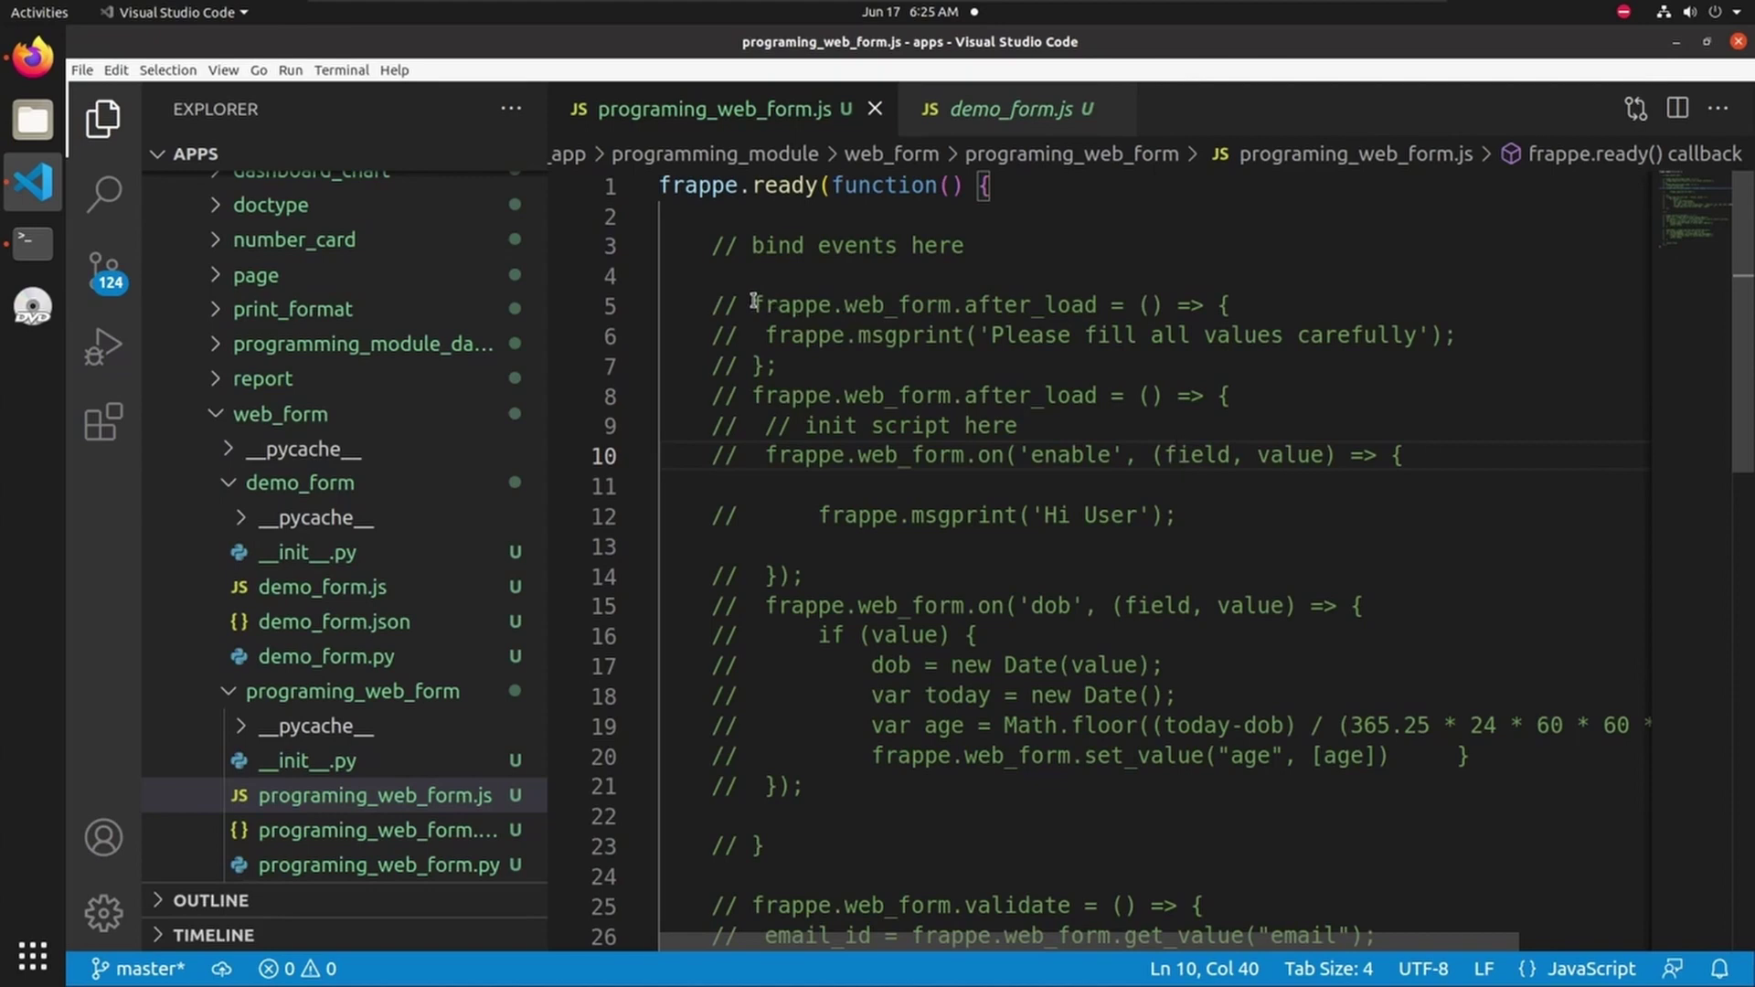
click(788, 368)
drag(778, 362, 716, 303)
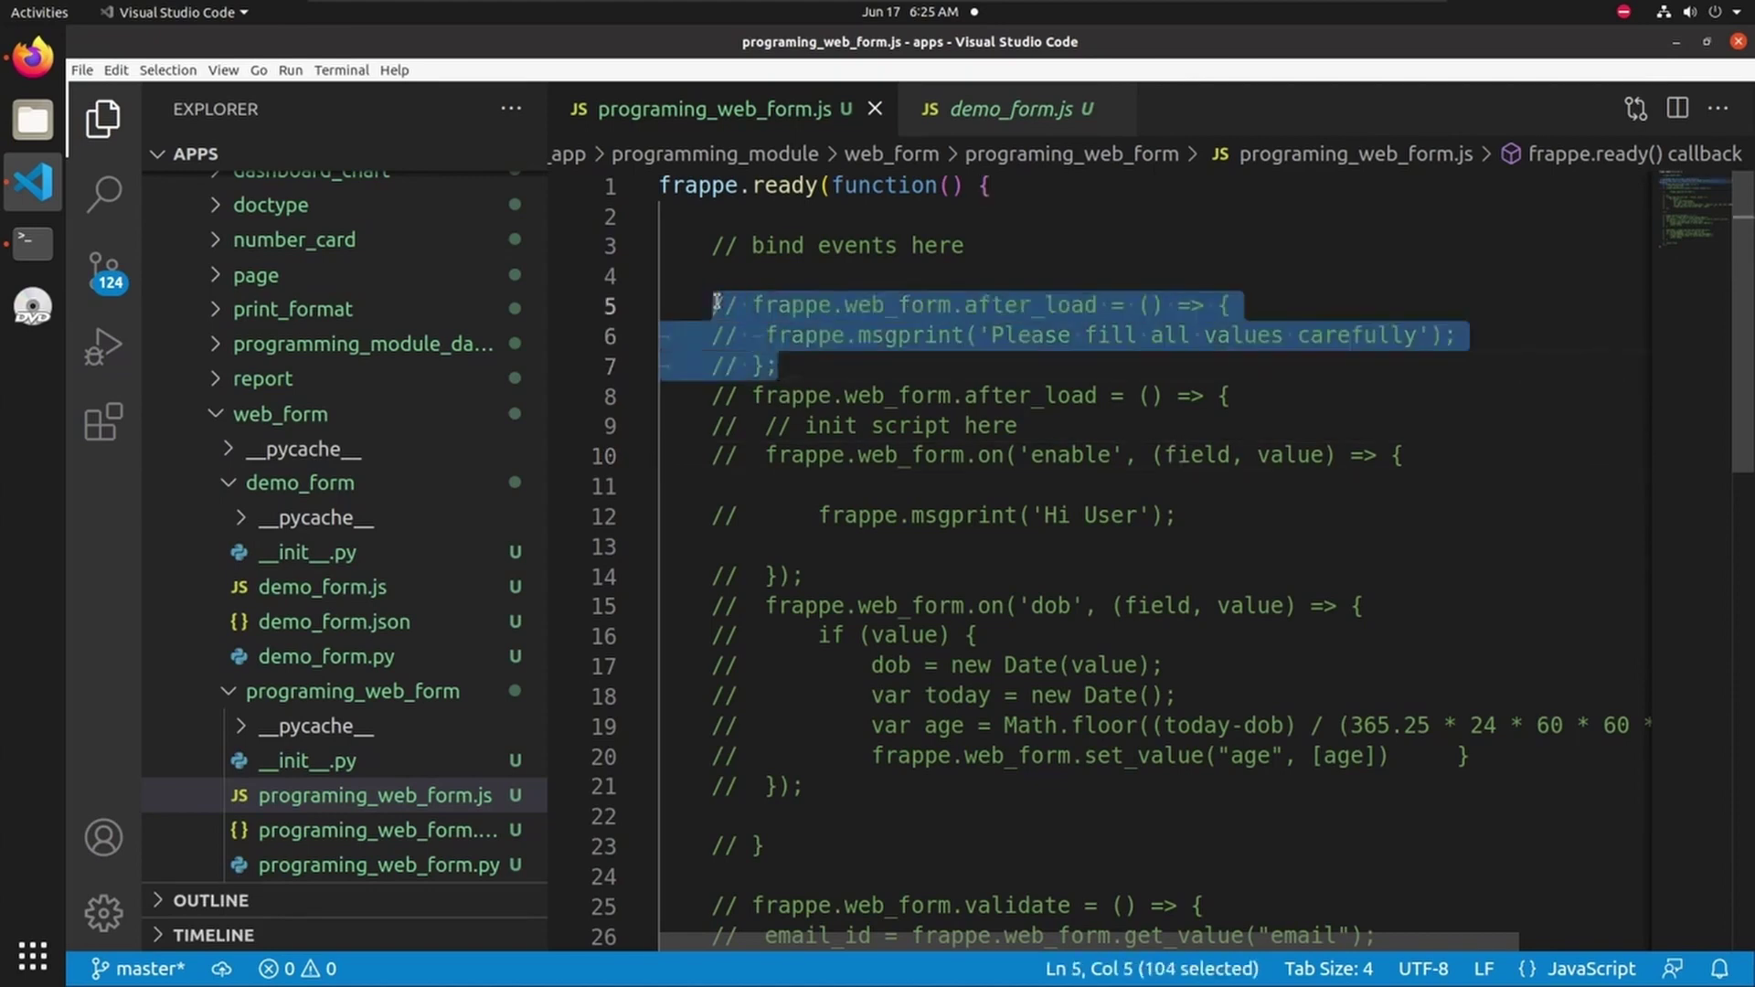
key(ctrl+slash)
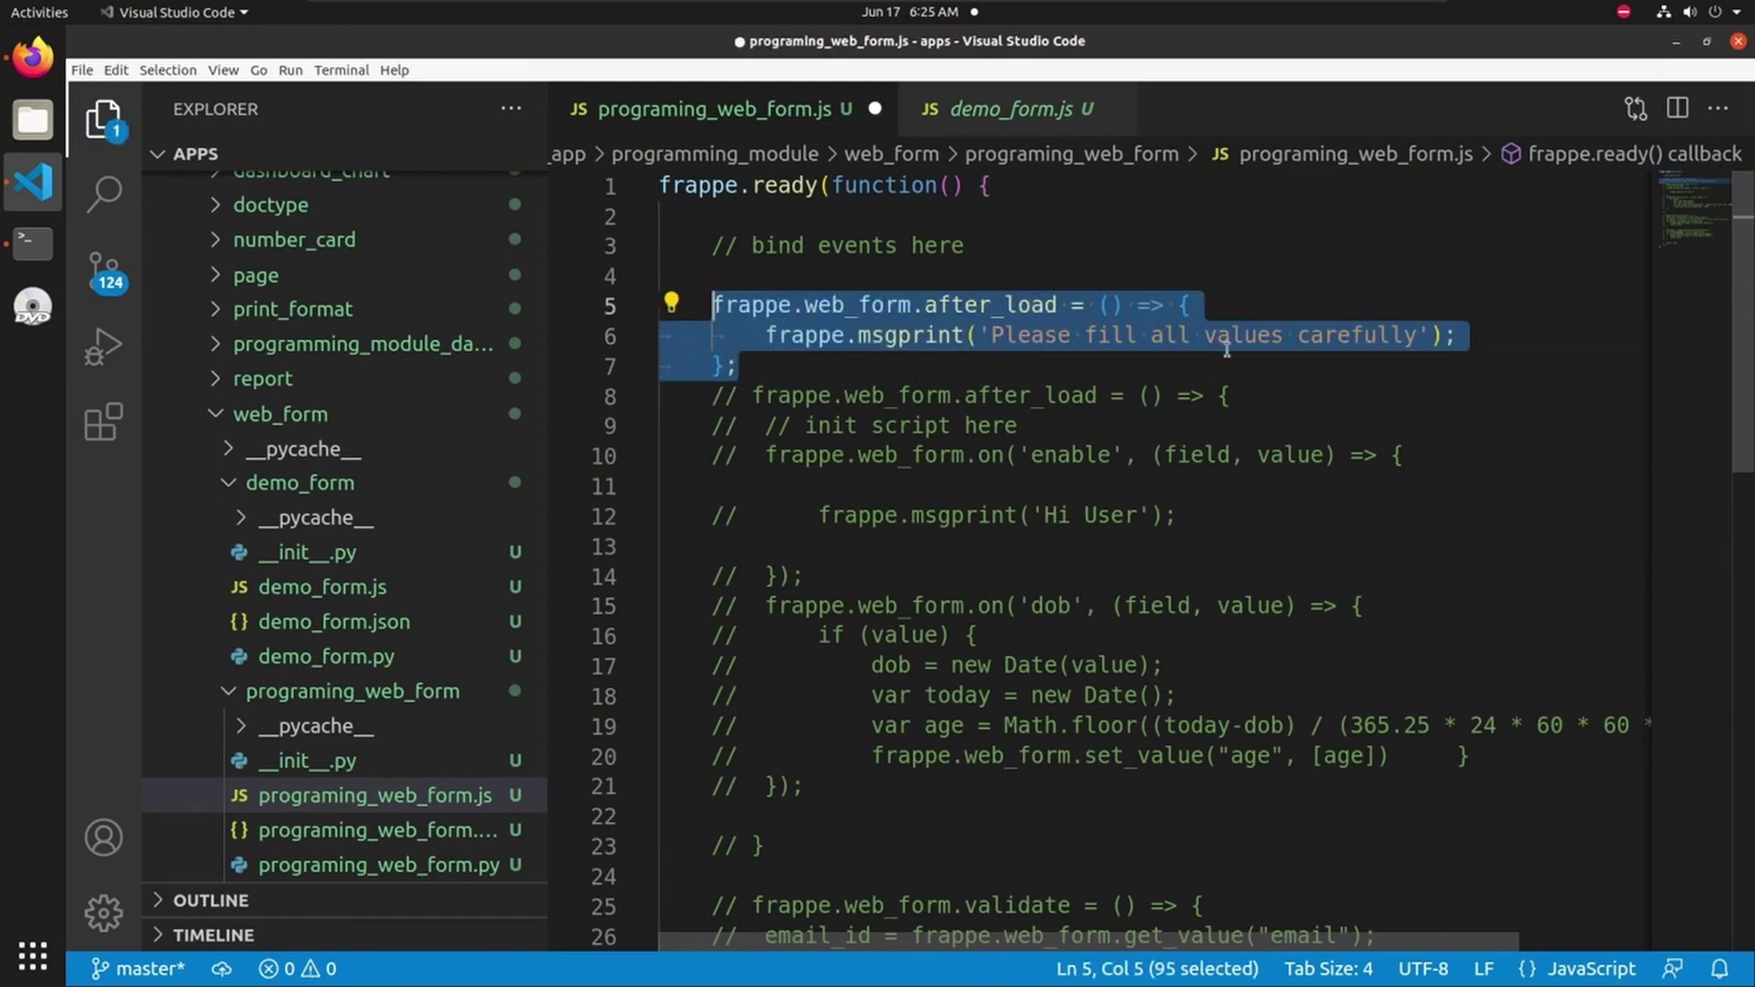
click(1087, 367)
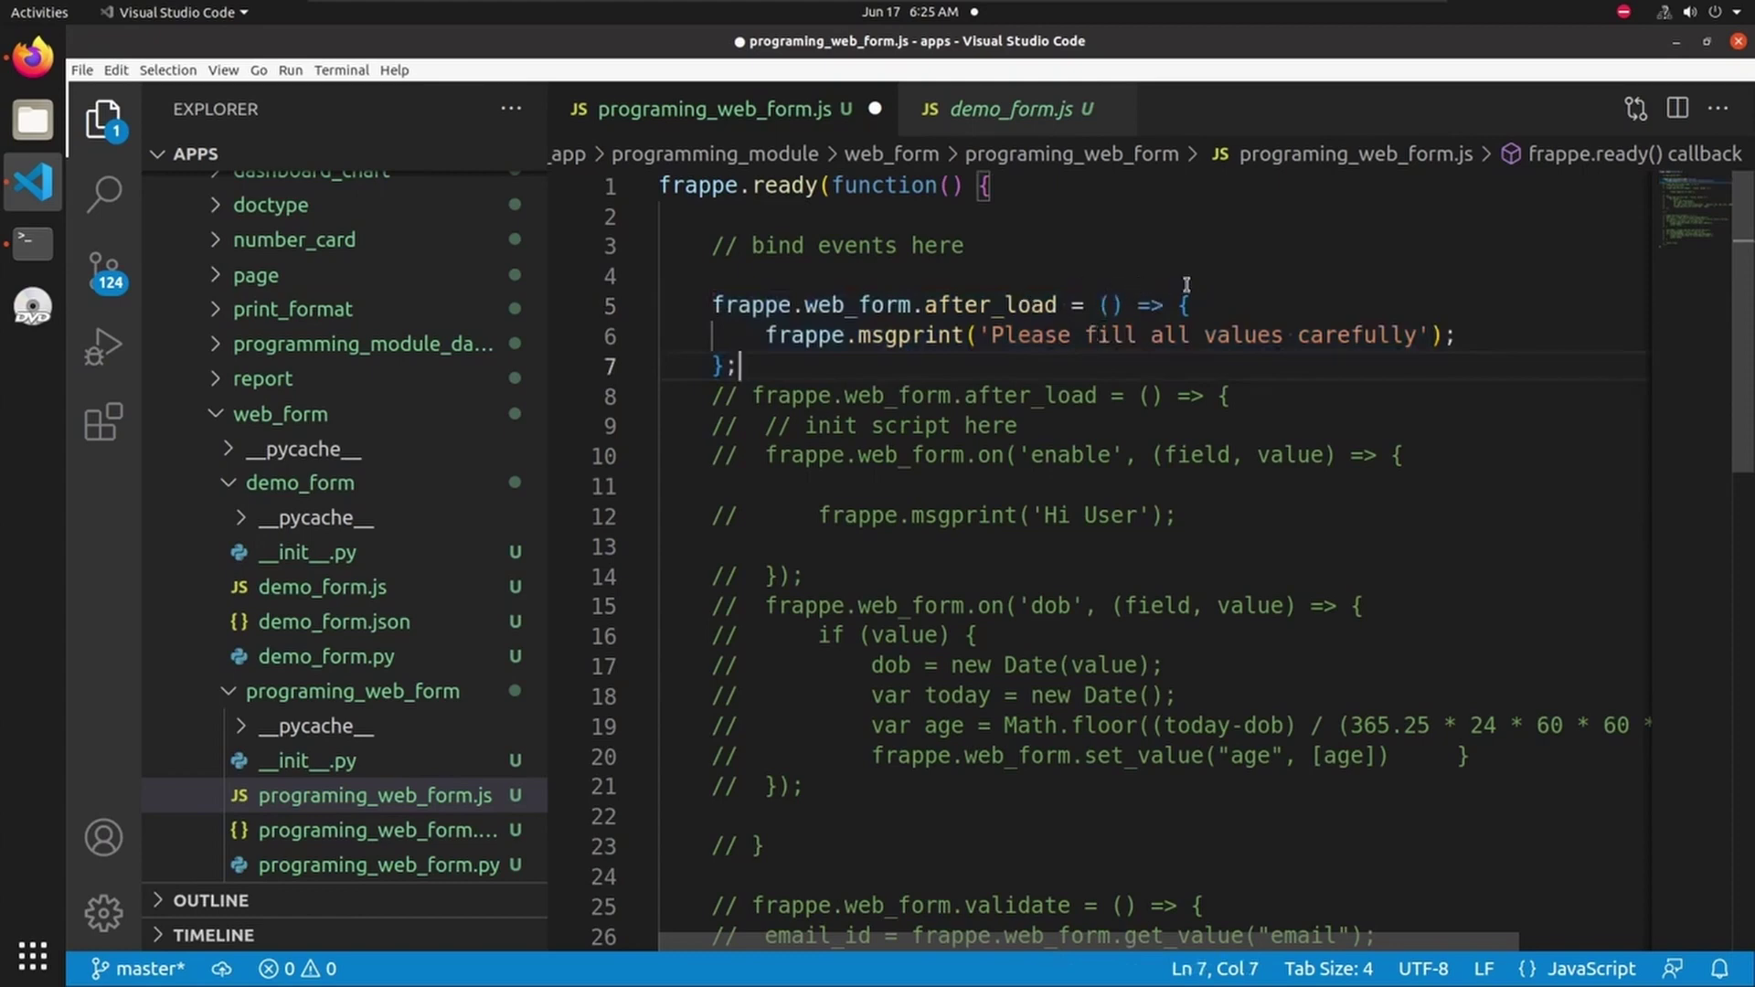
key(ctrl+s)
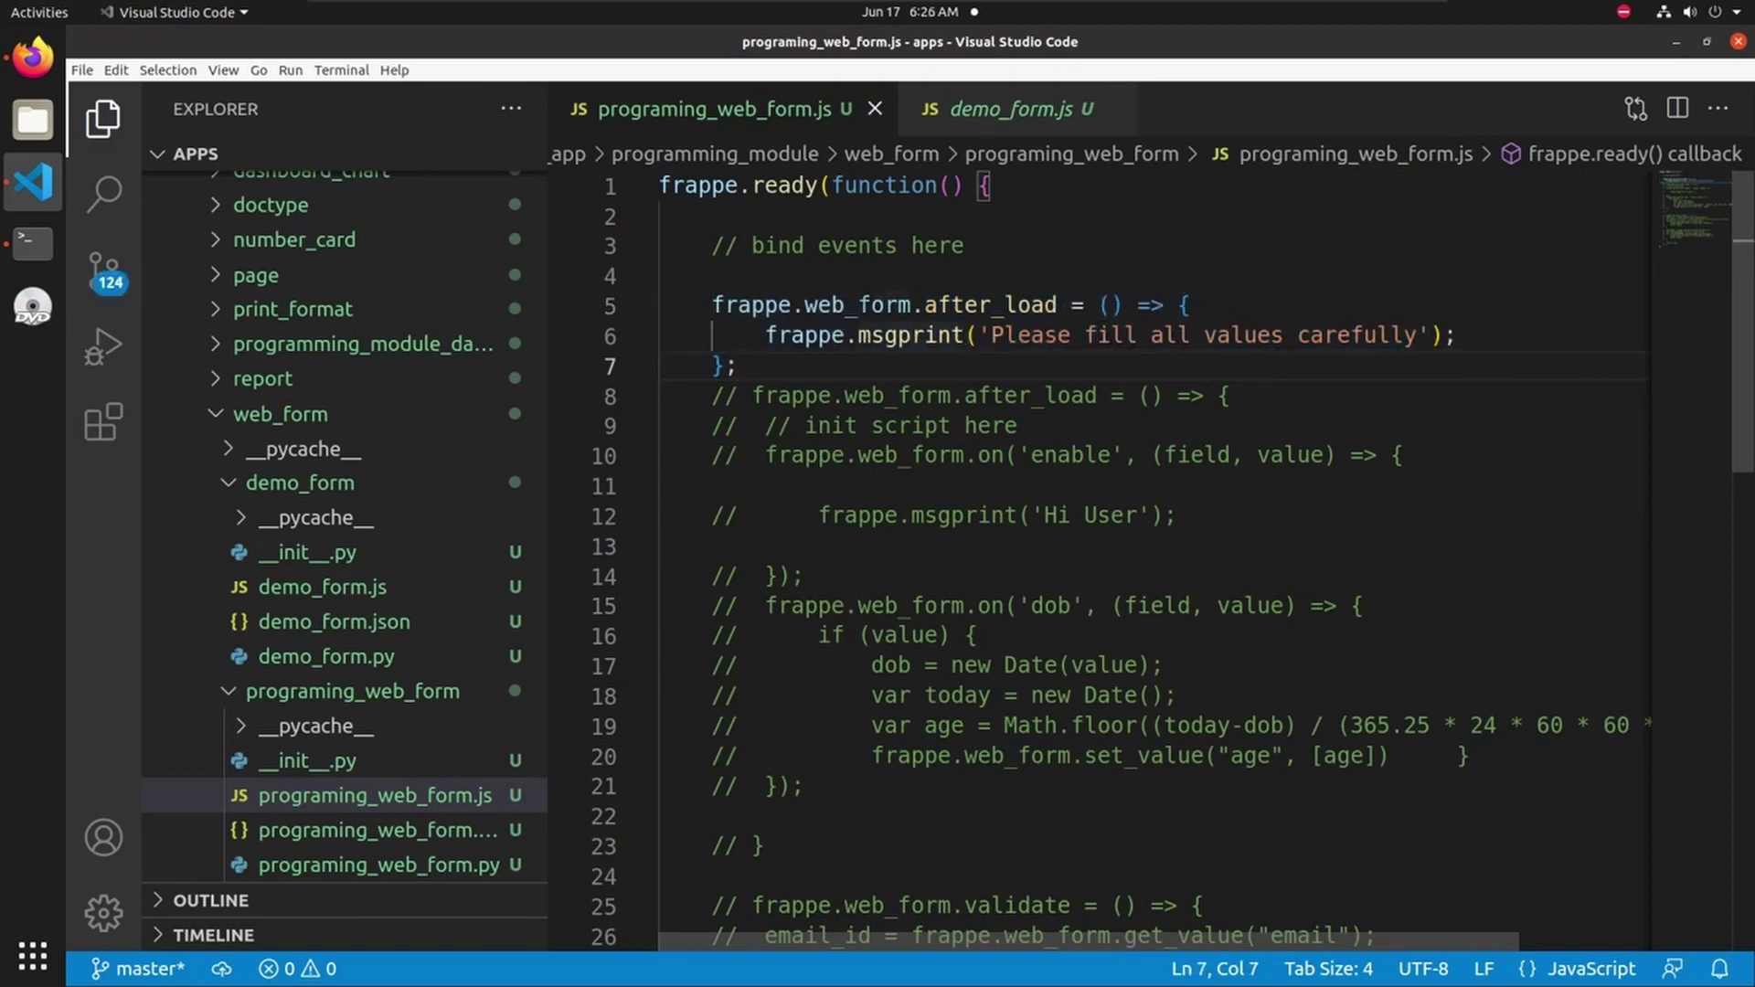